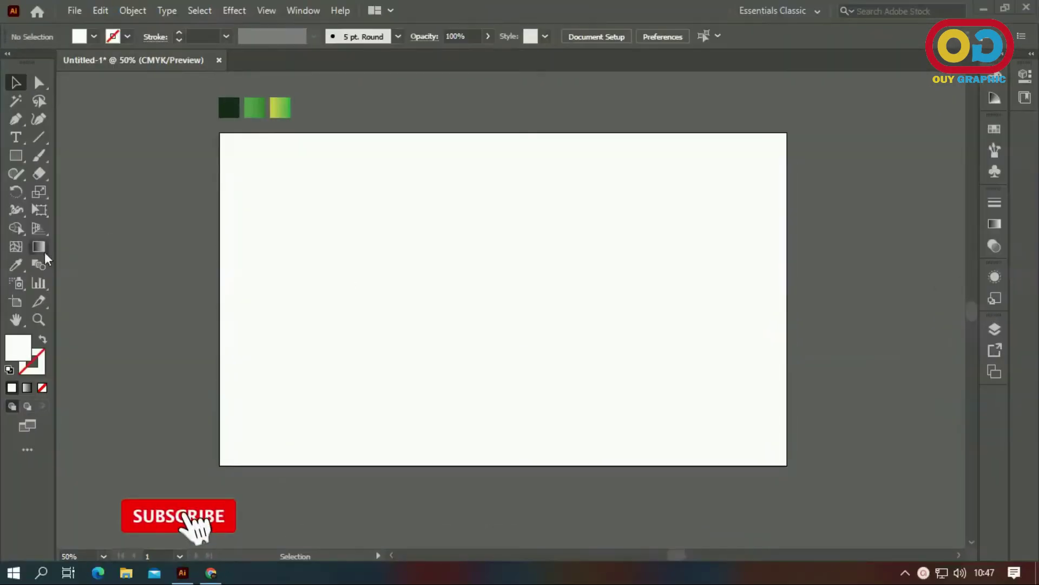
Step: Sample the darkest green swatch above the artboard as the fill colour
{"action": "left_click", "coordinate": [16, 264]}
{"action": "left_click", "coordinate": [237, 109]}
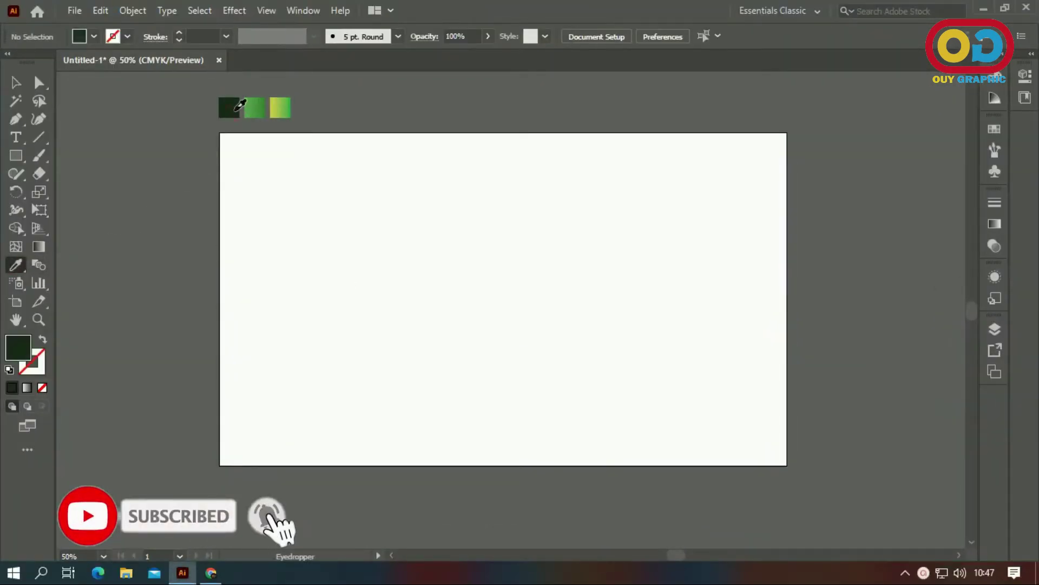
Step: Draw a 1280 × 728 px dark green rectangle over the artboard, lock it, and sample the yellow-green gradient
{"action": "left_click", "coordinate": [13, 157]}
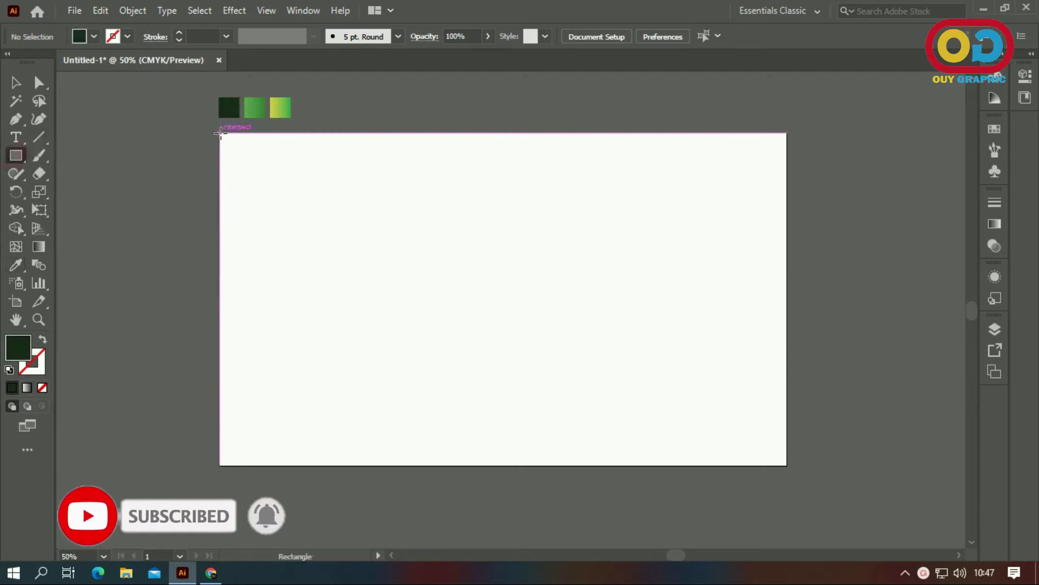
{"action": "left_click_drag", "start_coordinate": [220, 133], "coordinate": [788, 465]}
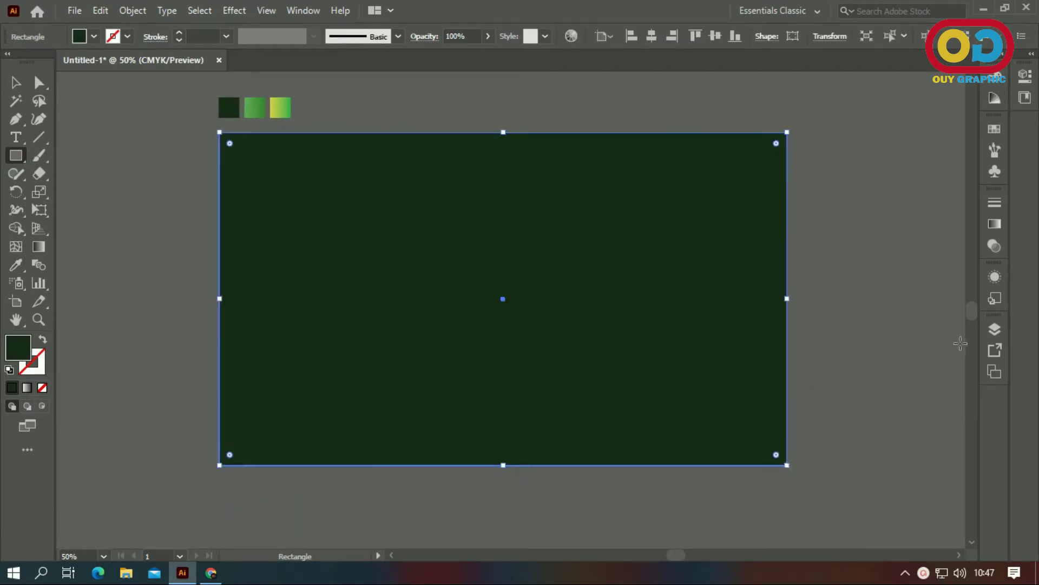
{"action": "left_click", "coordinate": [988, 330]}
{"action": "left_click", "coordinate": [824, 361]}
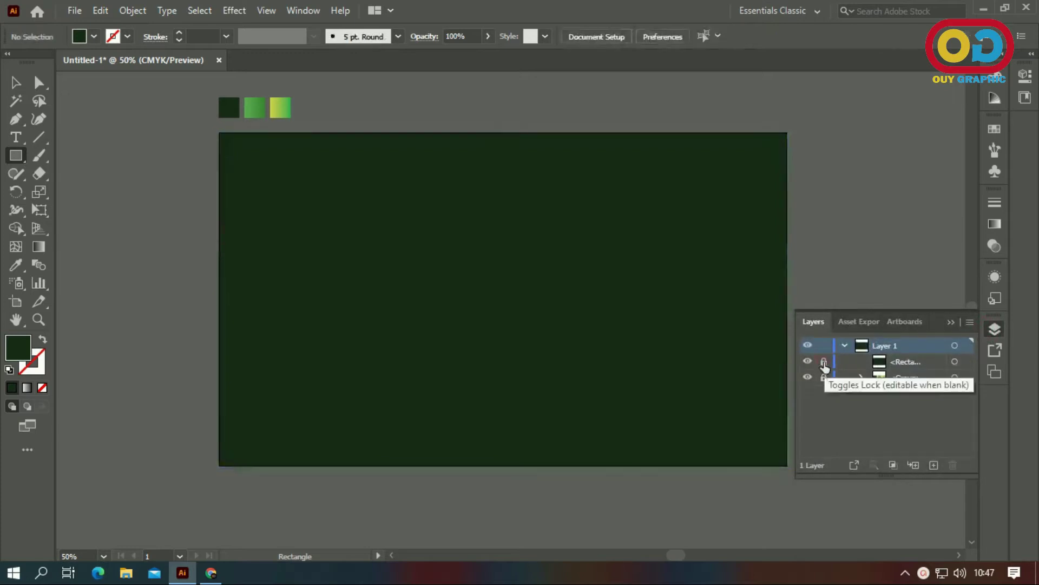
{"action": "left_click", "coordinate": [953, 320]}
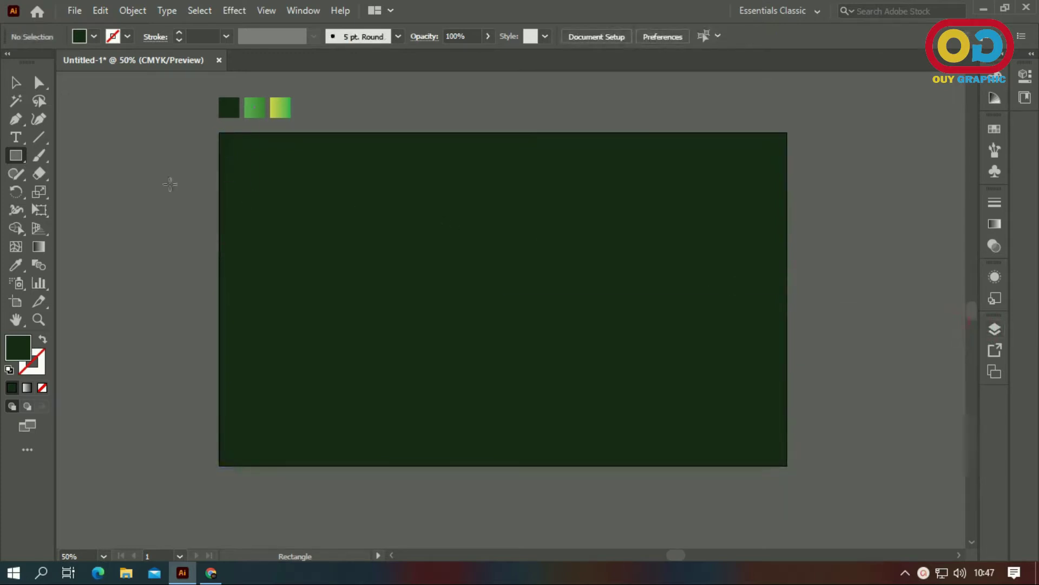
{"action": "left_click", "coordinate": [18, 265]}
Step: Draw a yellow-green gradient circle from its centre and zoom in on it
{"action": "left_click", "coordinate": [282, 108]}
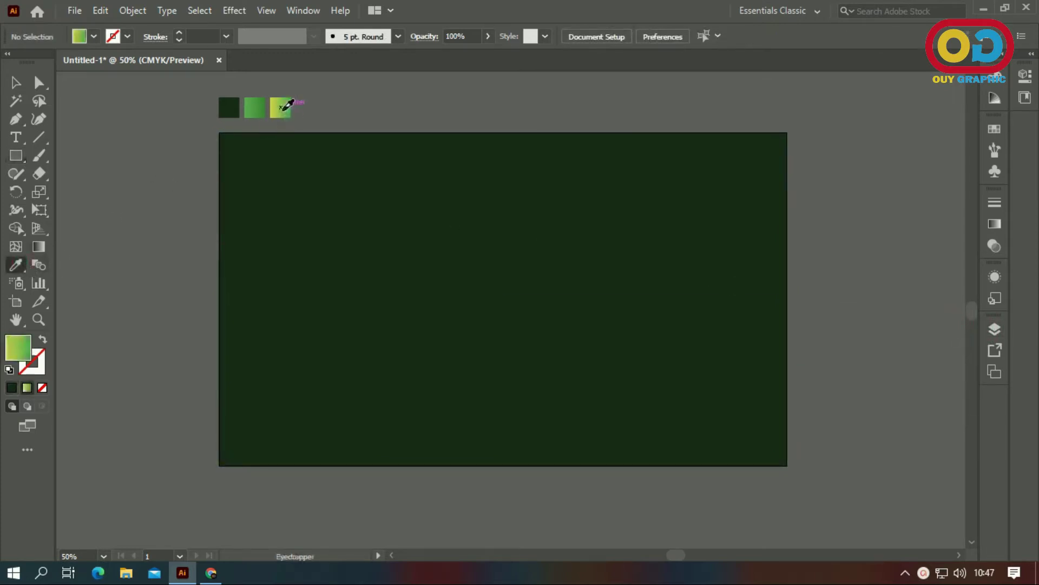
{"action": "left_click_drag", "start_coordinate": [26, 155], "coordinate": [74, 190]}
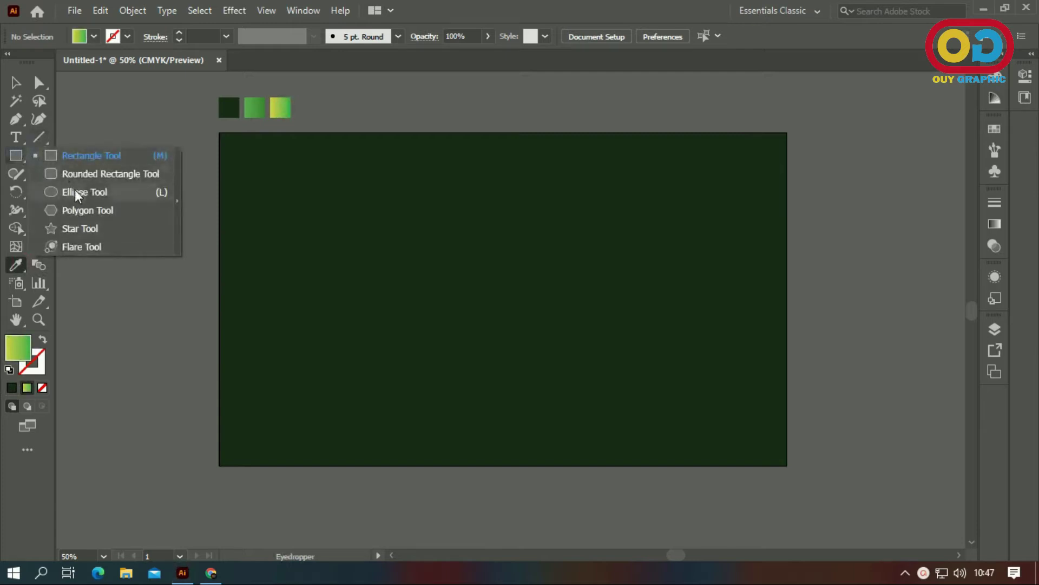
{"action": "left_click_drag", "start_coordinate": [585, 287], "coordinate": [652, 378]}
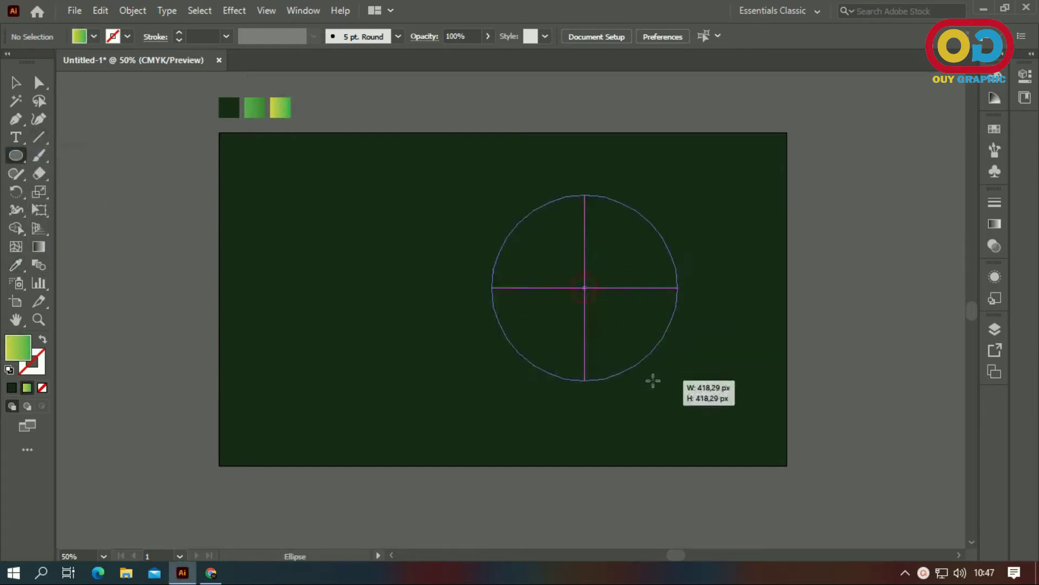
{"action": "key", "text": "ctrl+equal"}
Step: Drag the circle's anchors and curves into a bean shape
{"action": "left_click", "coordinate": [39, 83]}
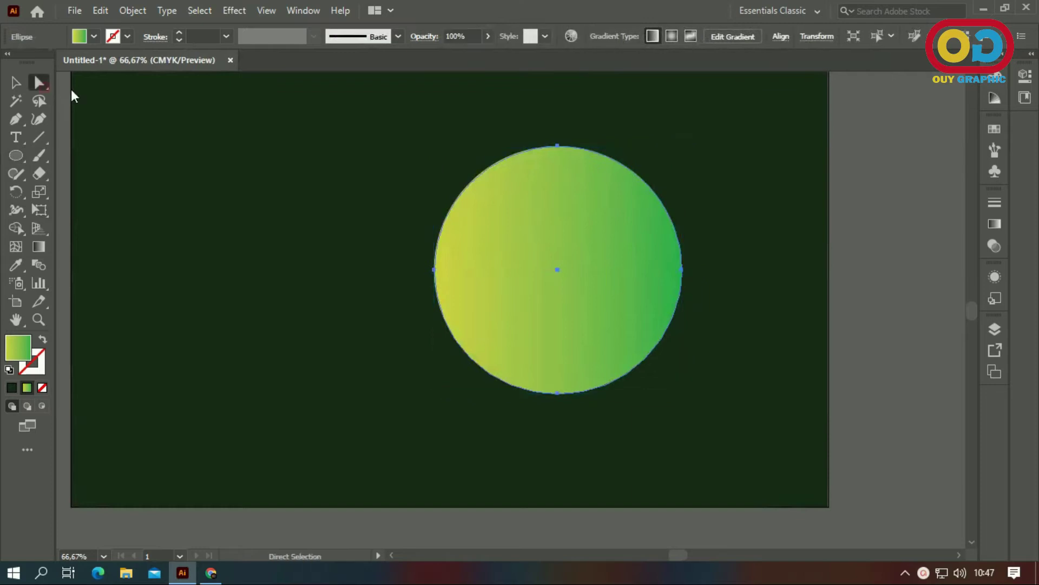
{"action": "left_click_drag", "start_coordinate": [557, 147], "coordinate": [577, 236]}
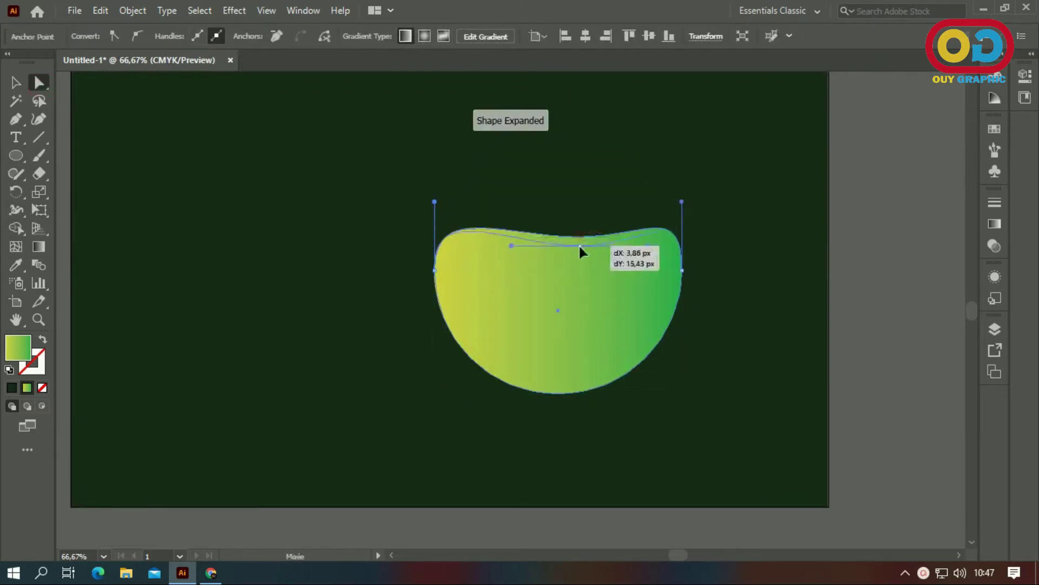
{"action": "left_click_drag", "start_coordinate": [576, 235], "coordinate": [579, 245]}
{"action": "left_click_drag", "start_coordinate": [511, 245], "coordinate": [512, 195]}
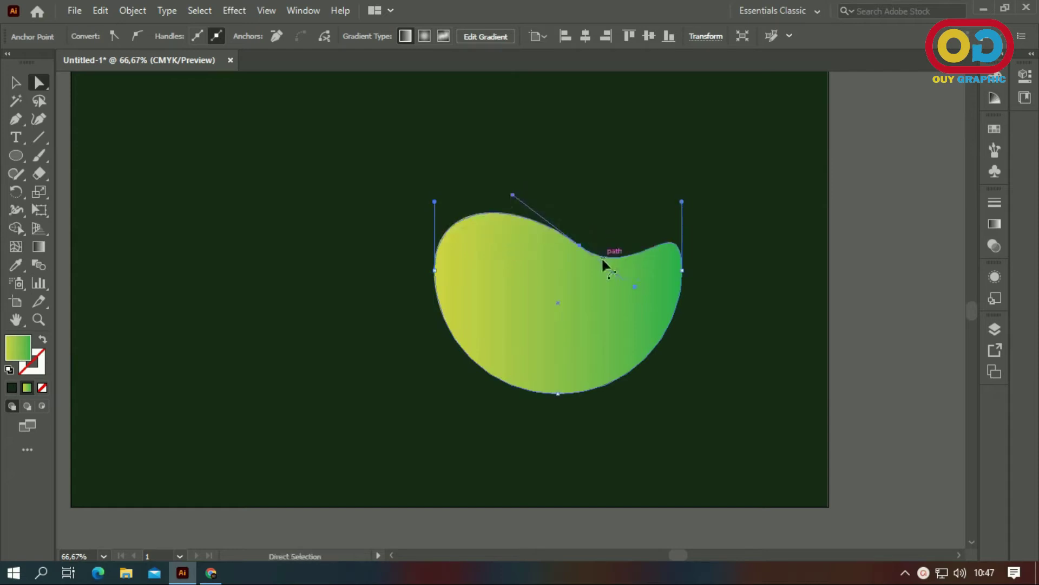
{"action": "left_click_drag", "start_coordinate": [580, 249], "coordinate": [570, 247]}
{"action": "left_click_drag", "start_coordinate": [681, 202], "coordinate": [676, 200]}
{"action": "left_click_drag", "start_coordinate": [559, 394], "coordinate": [542, 400]}
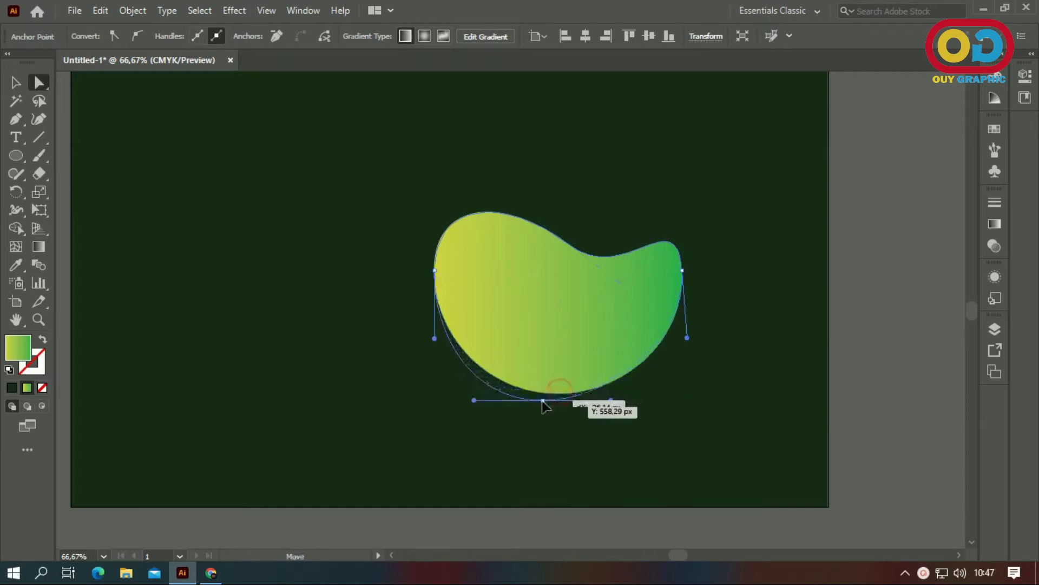
{"action": "left_click_drag", "start_coordinate": [610, 401], "coordinate": [627, 401]}
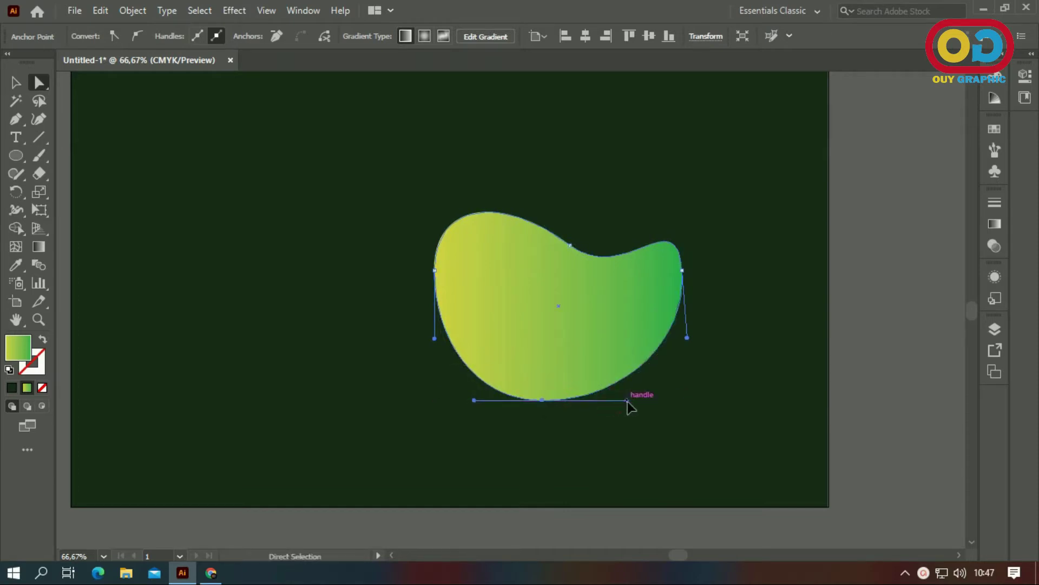
{"action": "left_click", "coordinate": [673, 390]}
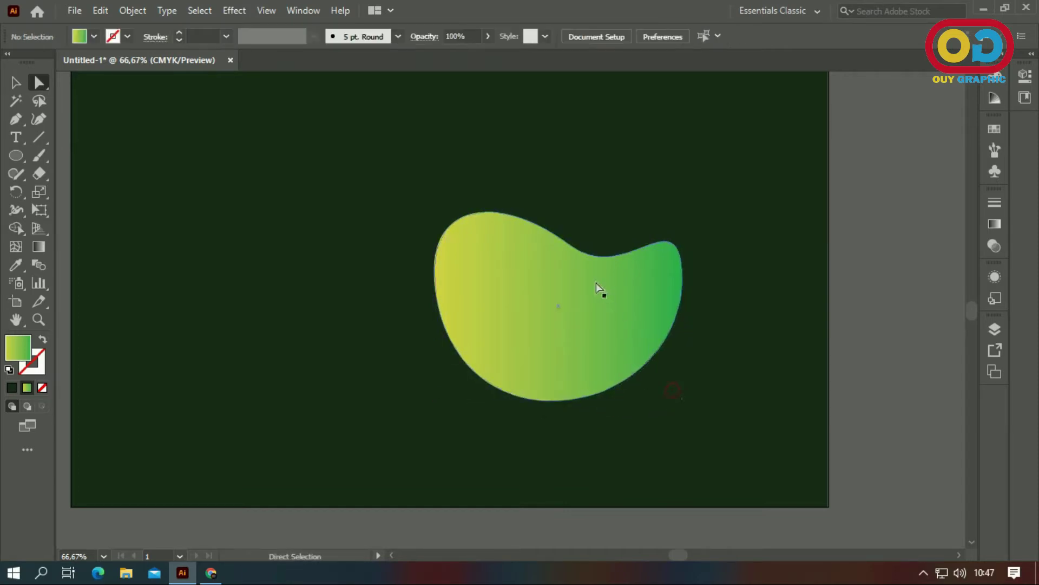
{"action": "left_click_drag", "start_coordinate": [570, 246], "coordinate": [564, 244]}
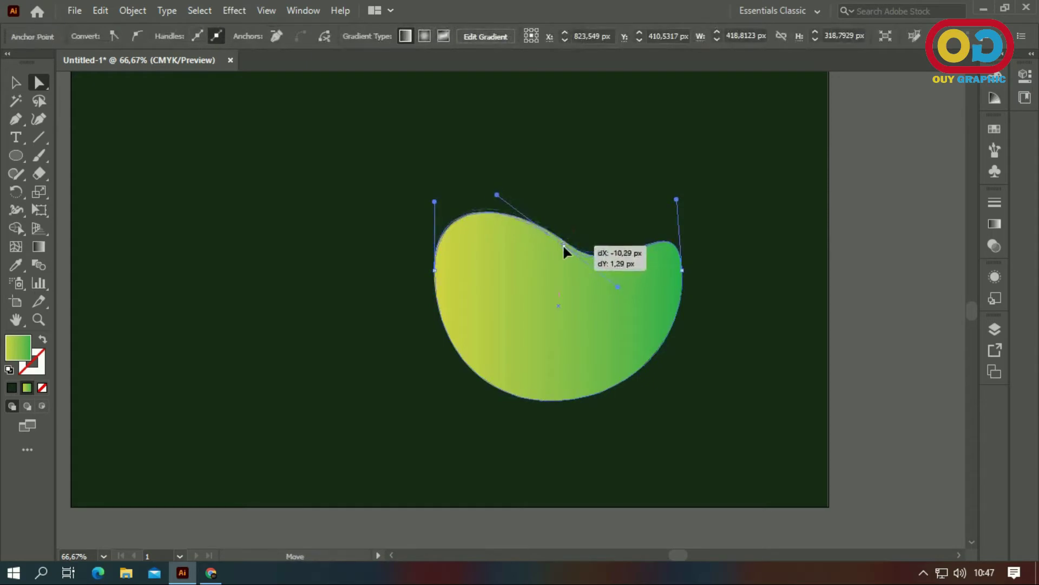
{"action": "left_click_drag", "start_coordinate": [498, 191], "coordinate": [508, 188]}
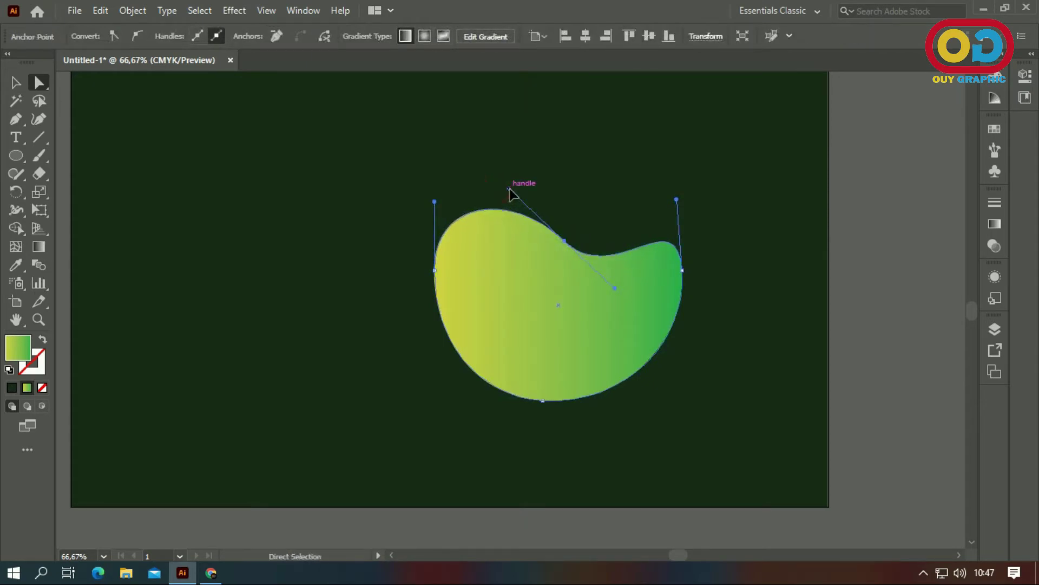
{"action": "left_click", "coordinate": [394, 223]}
Step: Rotate the bean slightly and move it up and left of centre
{"action": "key", "text": "v"}
{"action": "left_click", "coordinate": [617, 288]}
{"action": "left_click_drag", "start_coordinate": [689, 205], "coordinate": [699, 230]}
{"action": "left_click", "coordinate": [733, 291]}
{"action": "left_click_drag", "start_coordinate": [642, 318], "coordinate": [521, 283]}
{"action": "key", "text": "ctrl+shift+a"}
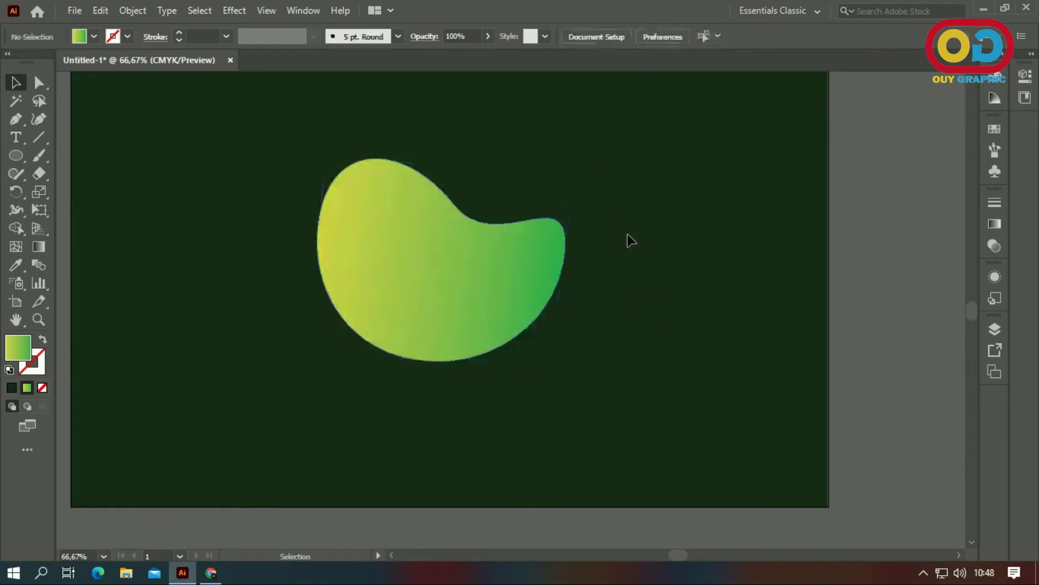
{"action": "left_click_drag", "start_coordinate": [603, 253], "coordinate": [631, 269]}
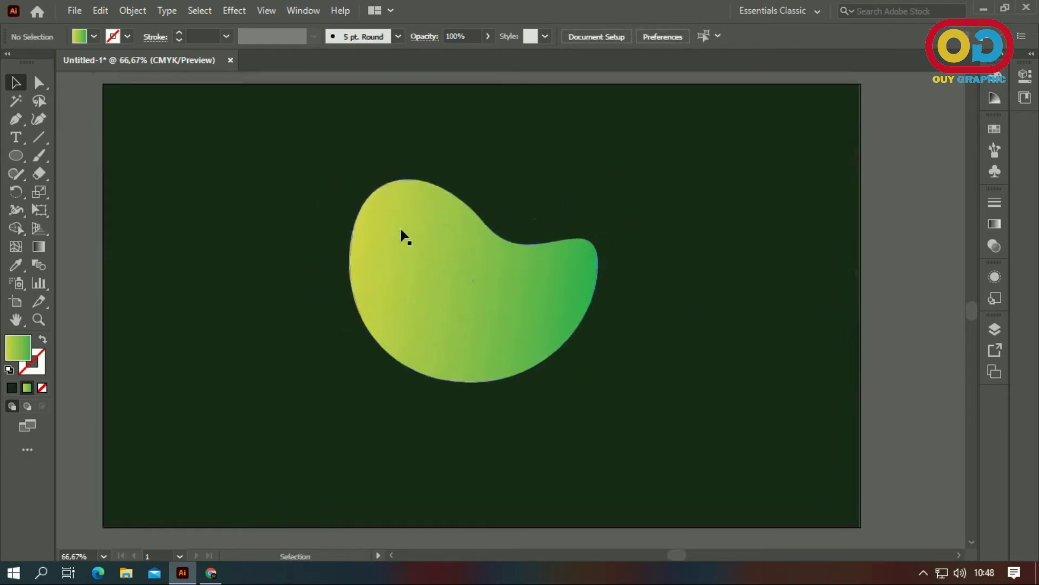
{"action": "scroll", "coordinate": [193, 213], "scroll_direction": "down", "scroll_amount": 1, "text": "alt"}
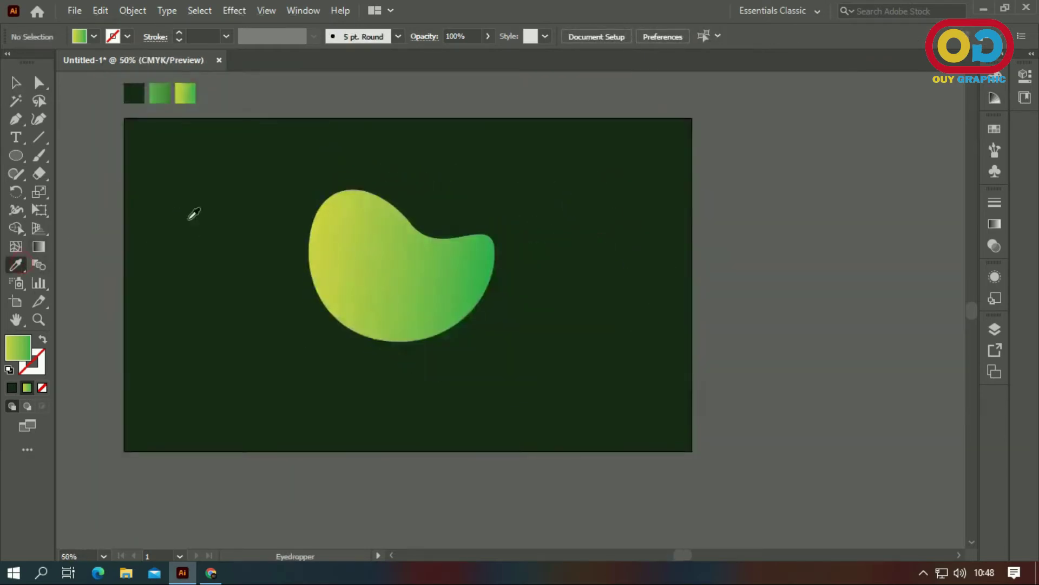
Step: Sample the solid green swatch as the fill and recentre the view on the blob
{"action": "left_click", "coordinate": [166, 96]}
{"action": "left_click", "coordinate": [21, 118]}
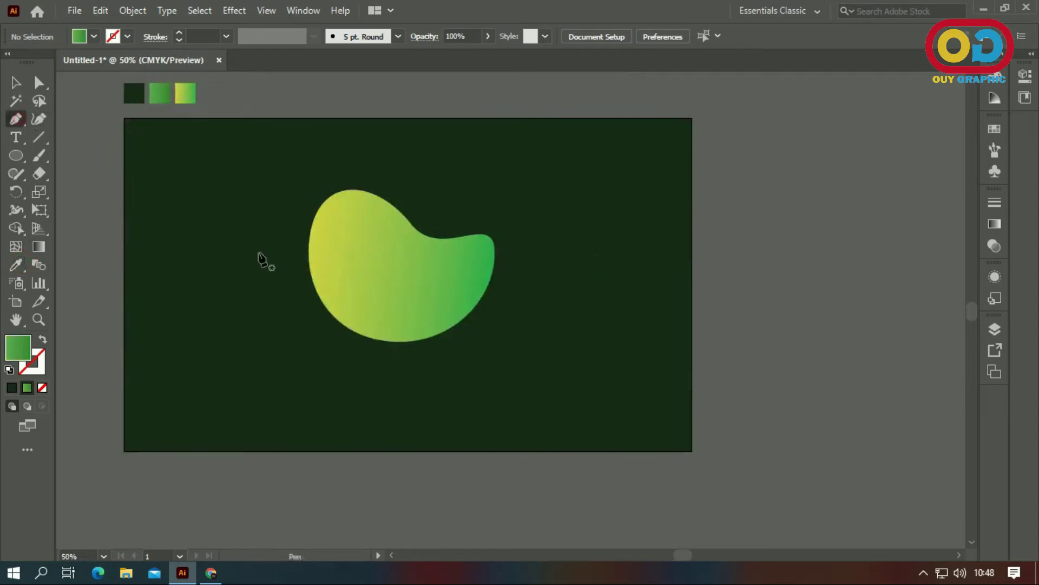
{"action": "scroll", "coordinate": [363, 298], "scroll_direction": "up", "scroll_amount": 1, "text": "alt"}
{"action": "left_click_drag", "start_coordinate": [323, 271], "coordinate": [371, 293]}
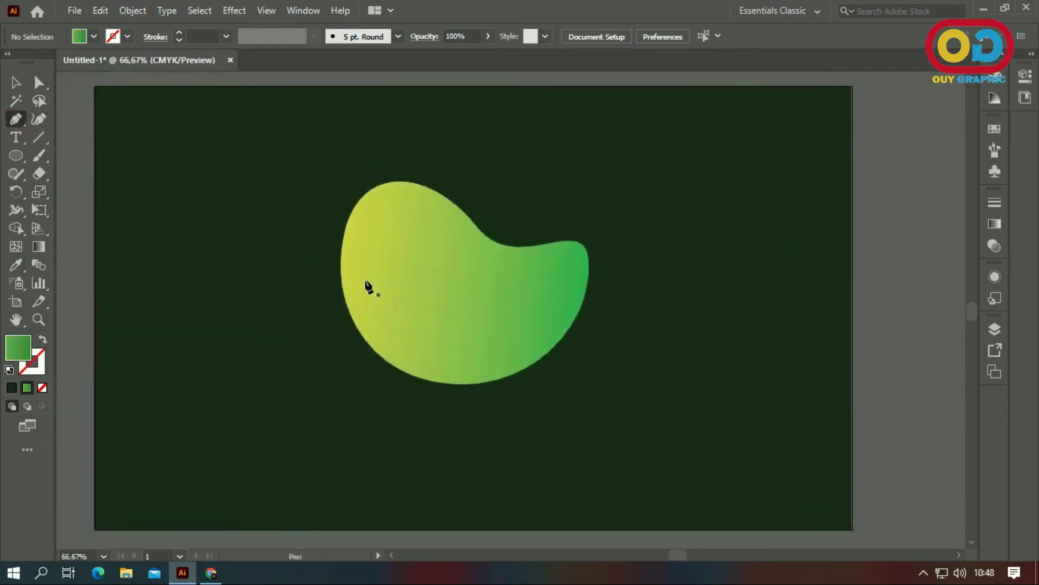
Step: Pen-draw a closed curved green shape over the lower part of the bean
{"action": "left_click", "coordinate": [342, 244]}
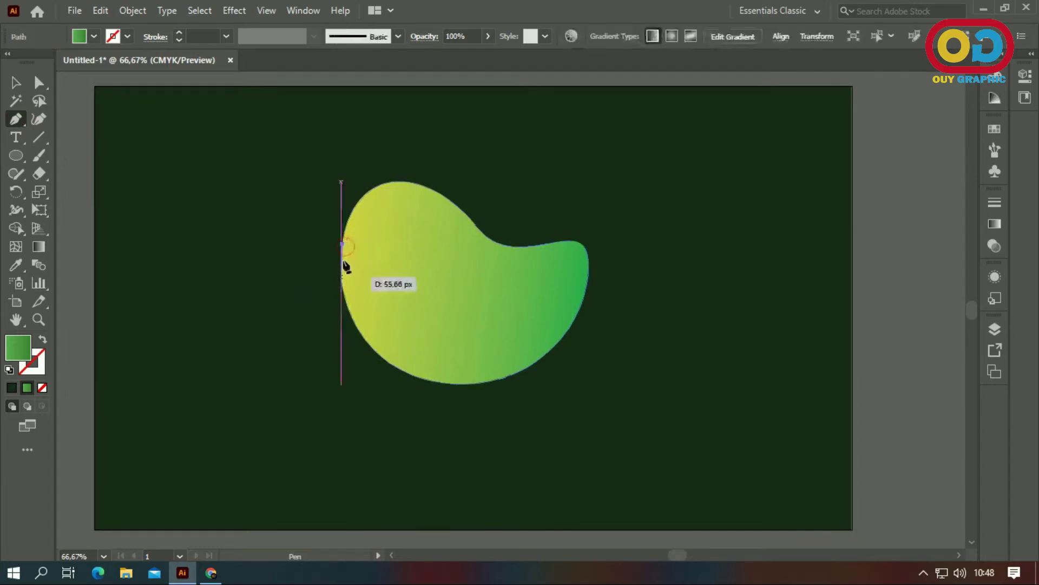
{"action": "left_click_drag", "start_coordinate": [422, 379], "coordinate": [564, 403]}
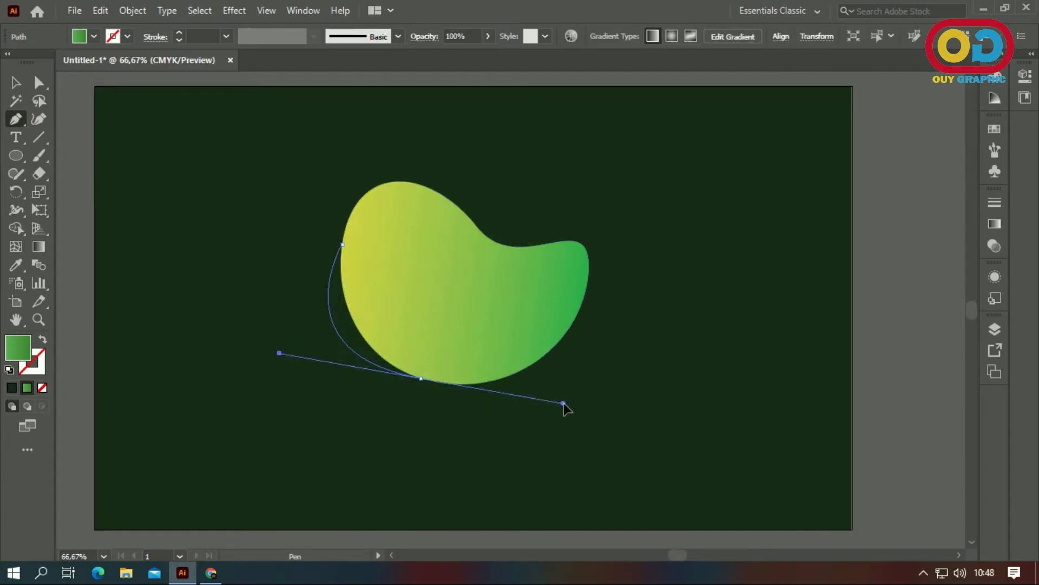
{"action": "mouse_move", "coordinate": [421, 379]}
{"action": "left_mouse_down"}
{"action": "mouse_move", "coordinate": [519, 373]}
{"action": "mouse_move", "coordinate": [583, 296]}
{"action": "mouse_move", "coordinate": [579, 205]}
{"action": "left_mouse_up"}
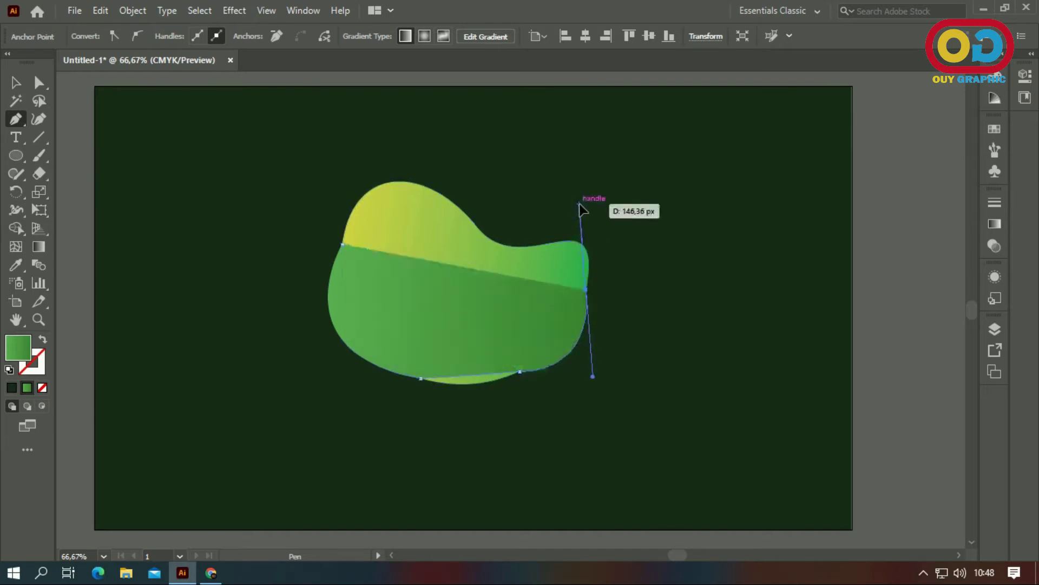
{"action": "left_click", "coordinate": [584, 289]}
{"action": "left_click_drag", "start_coordinate": [584, 290], "coordinate": [491, 212]}
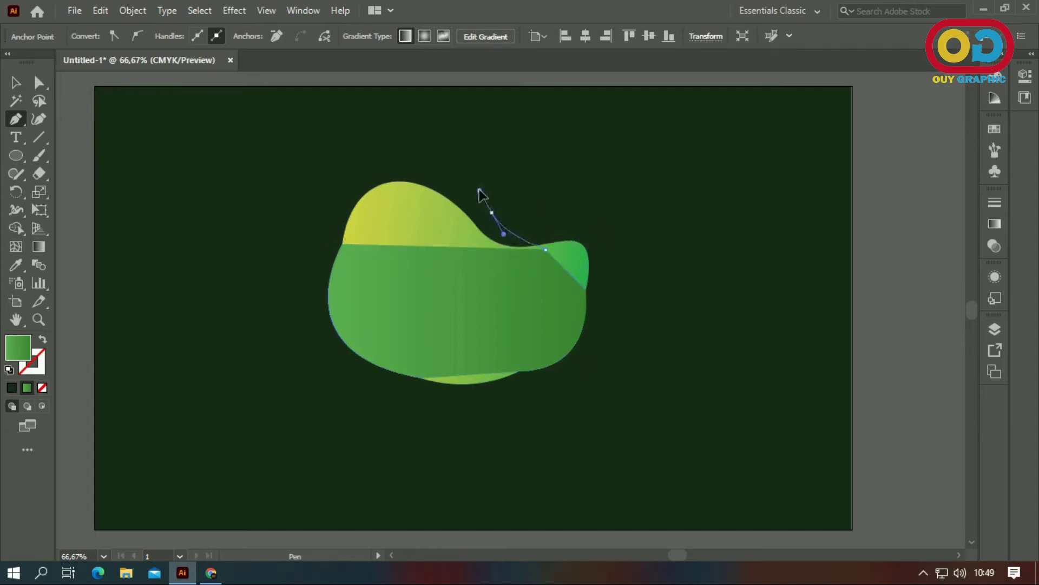
{"action": "left_click_drag", "start_coordinate": [415, 195], "coordinate": [392, 206]}
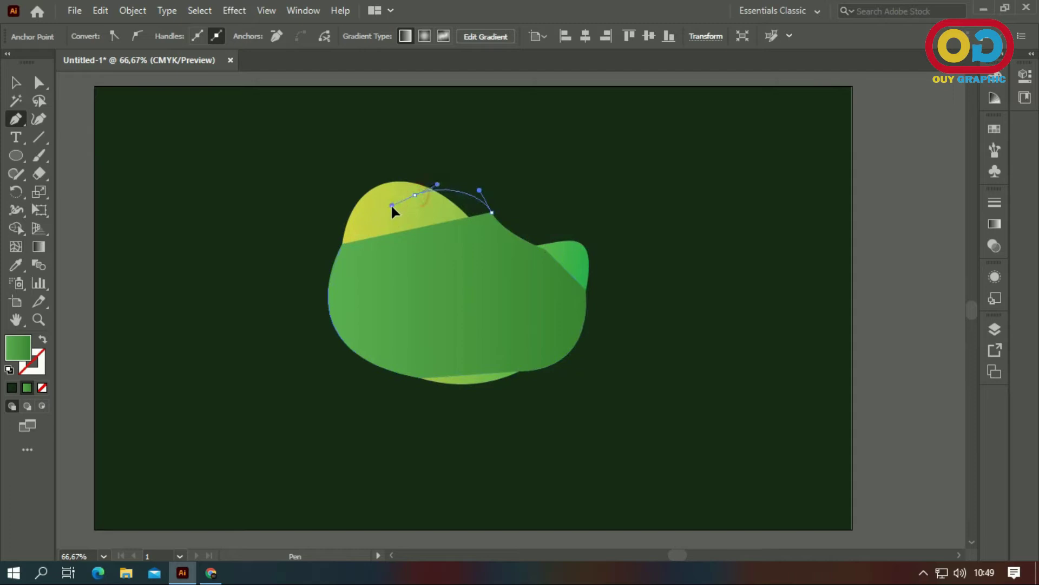
{"action": "left_click", "coordinate": [343, 243]}
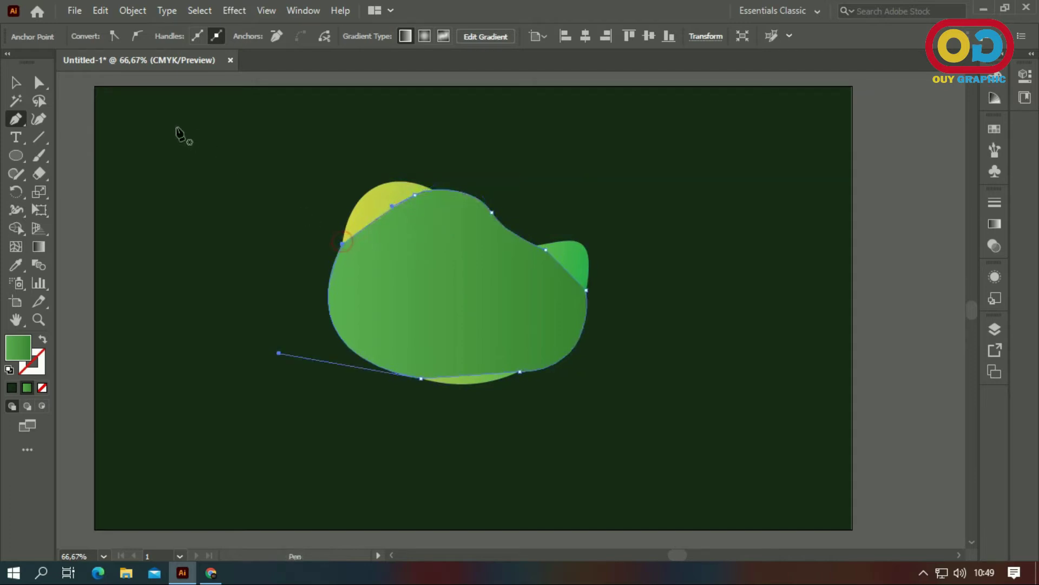
{"action": "left_click", "coordinate": [21, 85]}
Step: Send the solid green shape behind the yellow-green bean
{"action": "right_click", "coordinate": [442, 284]}
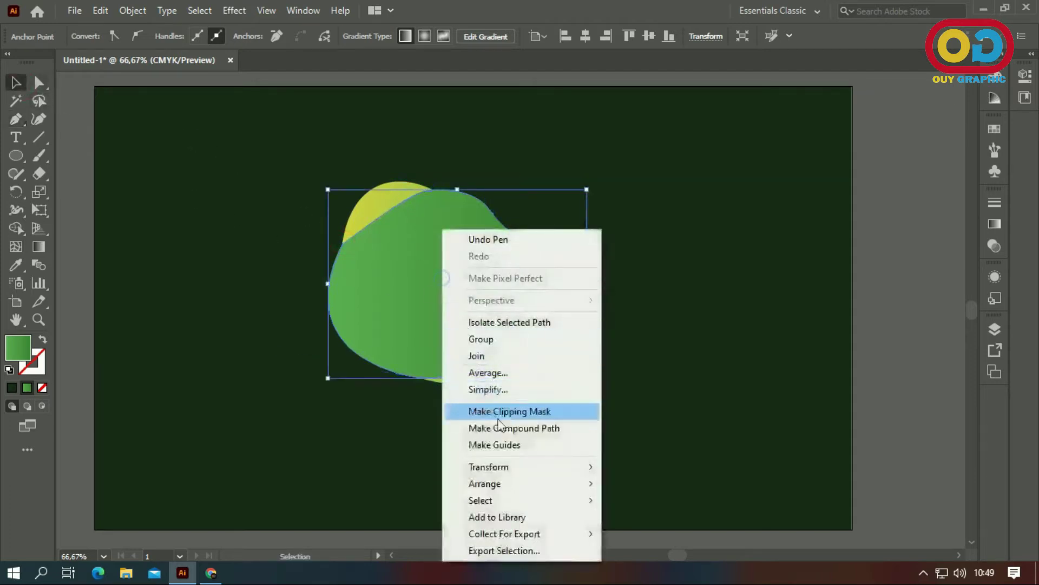
{"action": "left_click", "coordinate": [663, 517]}
{"action": "key", "text": "ctrl+shift+a"}
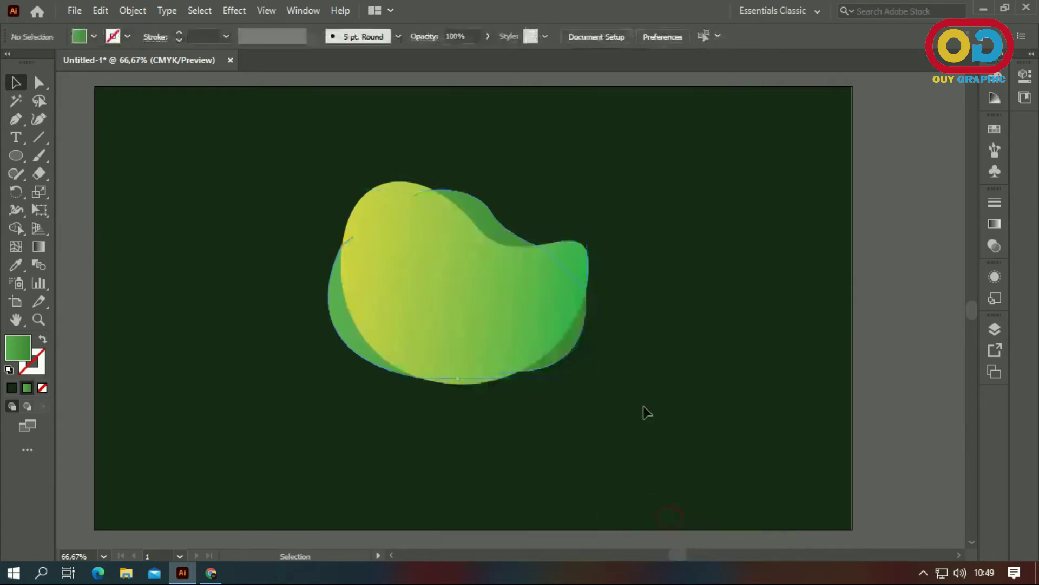
Step: Pull a direction handle to reshape the front bean's upper edge near the notch
{"action": "left_click", "coordinate": [38, 82]}
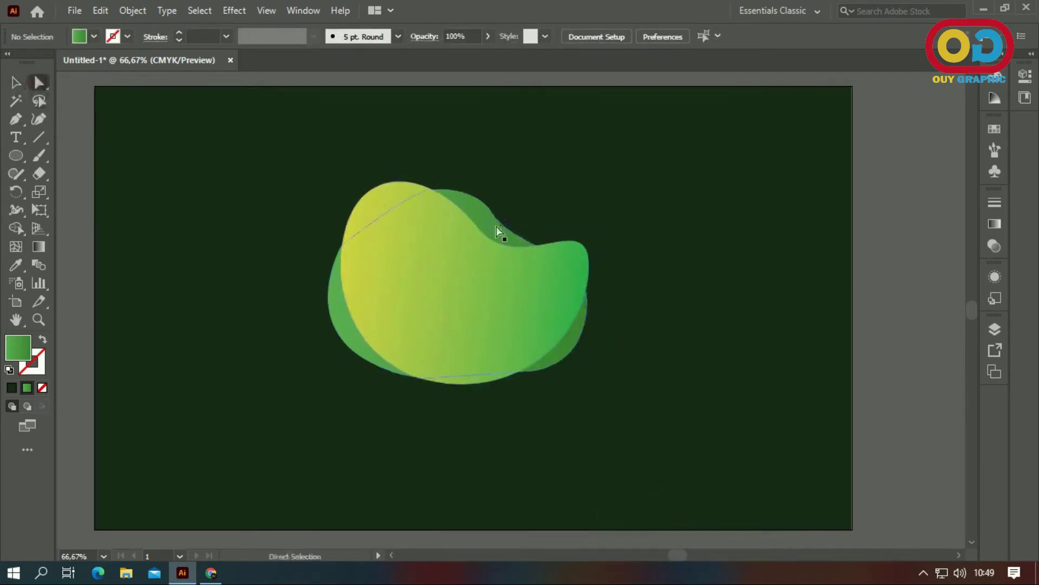
{"action": "left_click", "coordinate": [492, 216]}
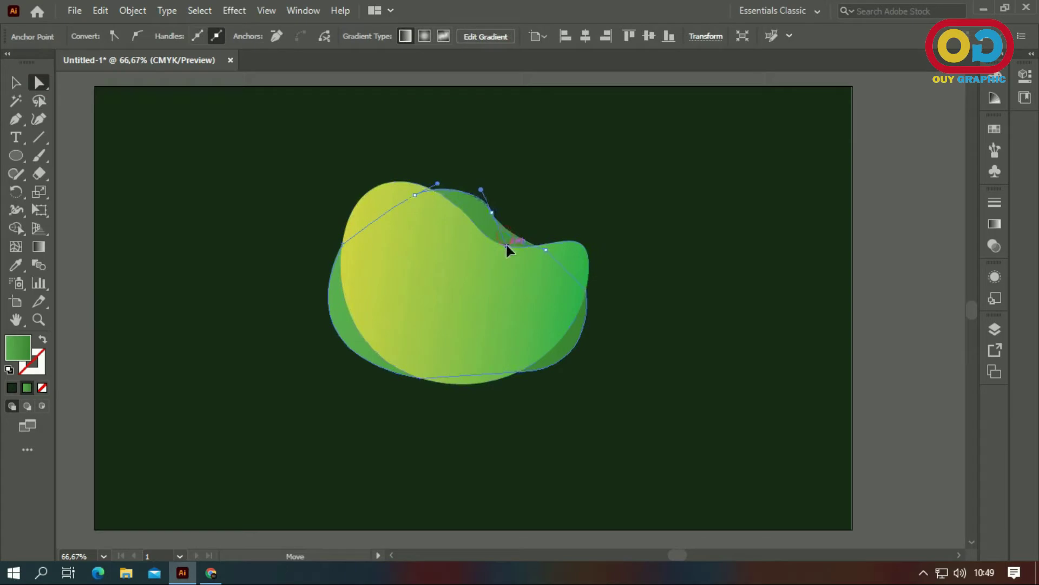
{"action": "left_click", "coordinate": [532, 214]}
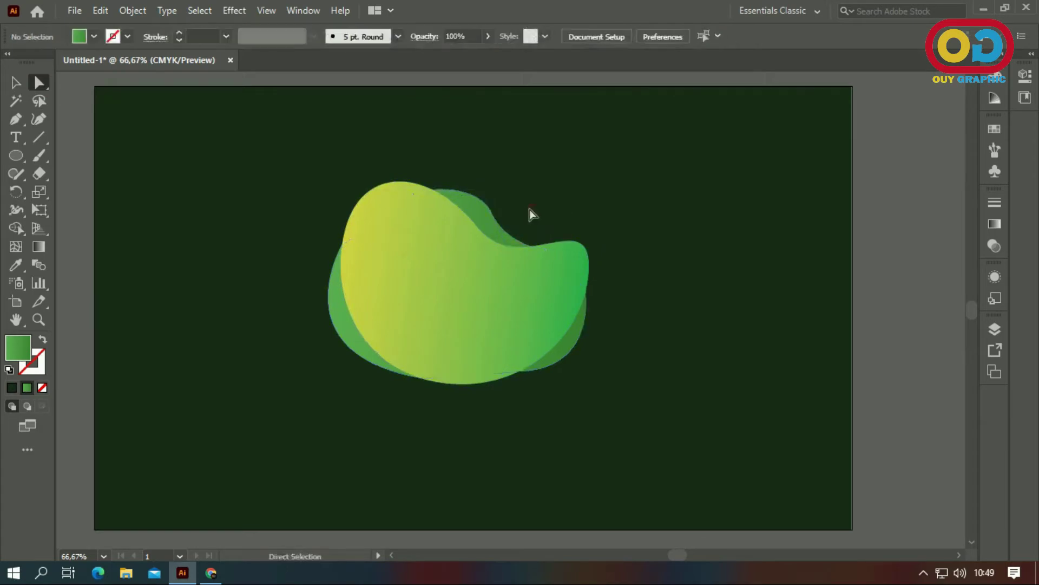
{"action": "left_click", "coordinate": [491, 216]}
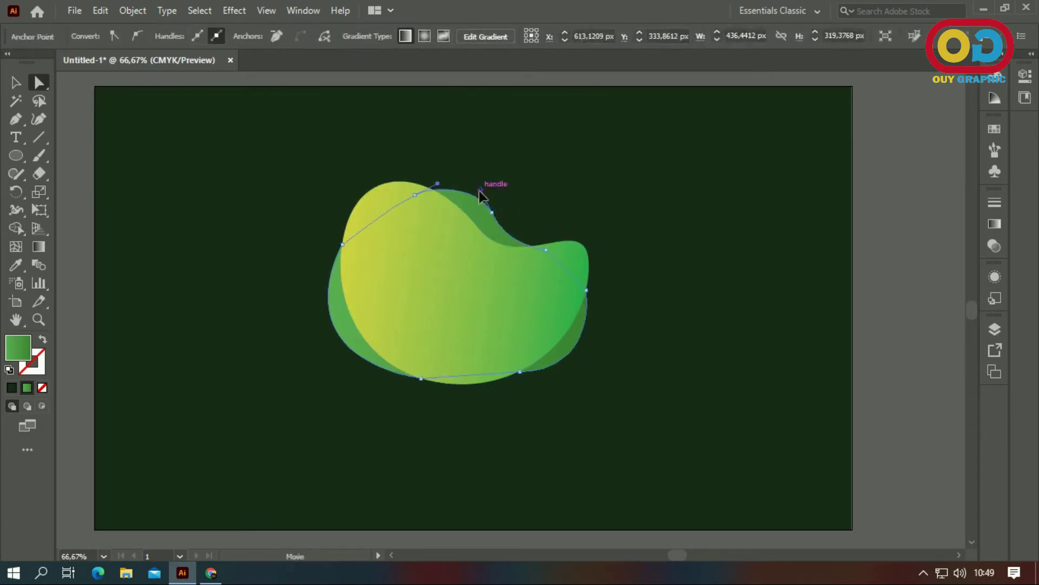
{"action": "left_click_drag", "start_coordinate": [481, 192], "coordinate": [477, 189]}
{"action": "left_click", "coordinate": [536, 220]}
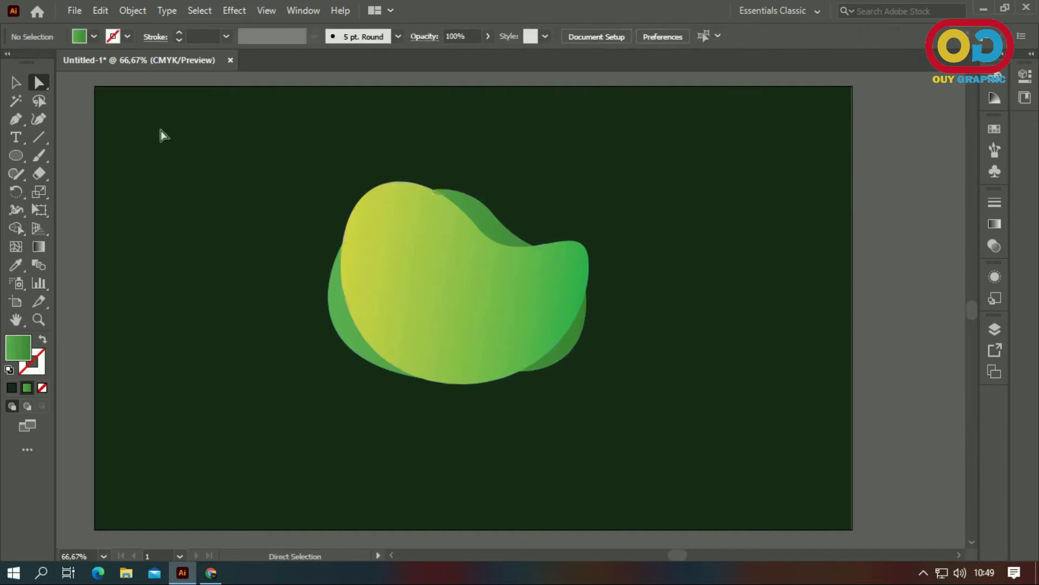
{"action": "left_click", "coordinate": [15, 84]}
{"action": "left_click", "coordinate": [472, 277]}
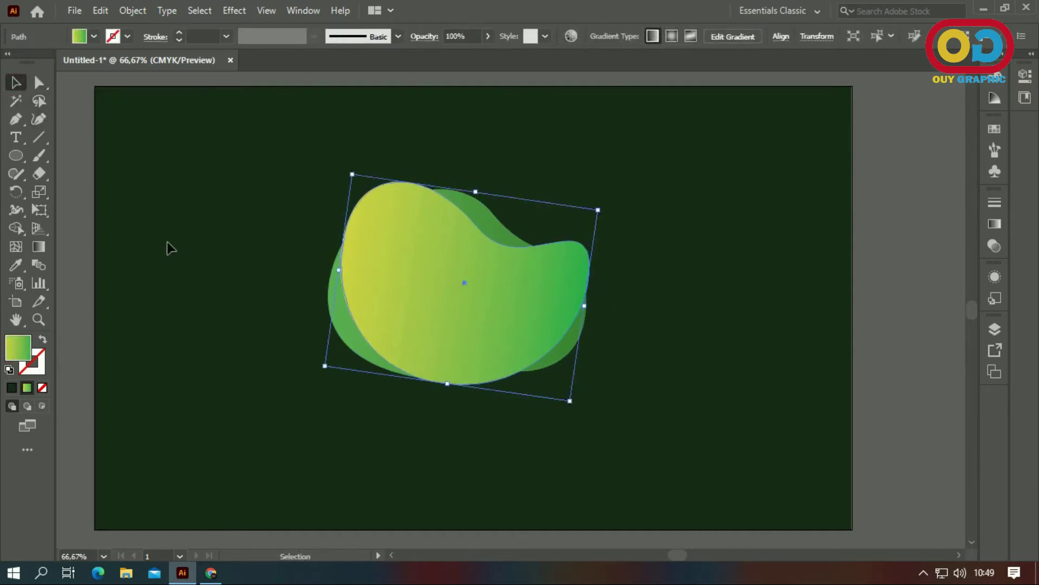
Step: Run the front blob's gradient diagonally from upper left to lower right
{"action": "left_click", "coordinate": [46, 249]}
{"action": "left_click_drag", "start_coordinate": [366, 180], "coordinate": [570, 392]}
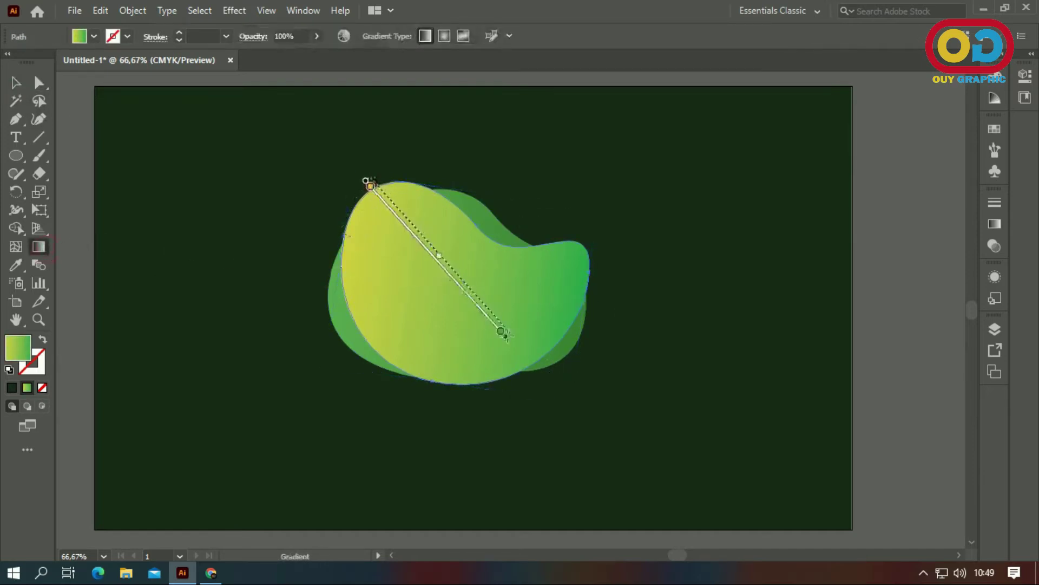
{"action": "left_click_drag", "start_coordinate": [362, 162], "coordinate": [545, 375]}
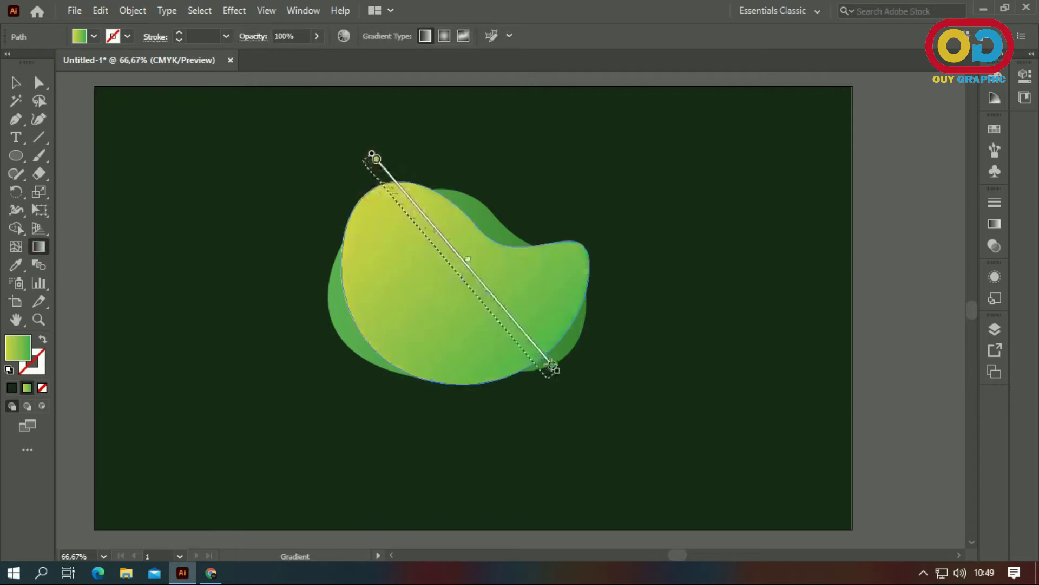
{"action": "left_click_drag", "start_coordinate": [481, 304], "coordinate": [492, 316]}
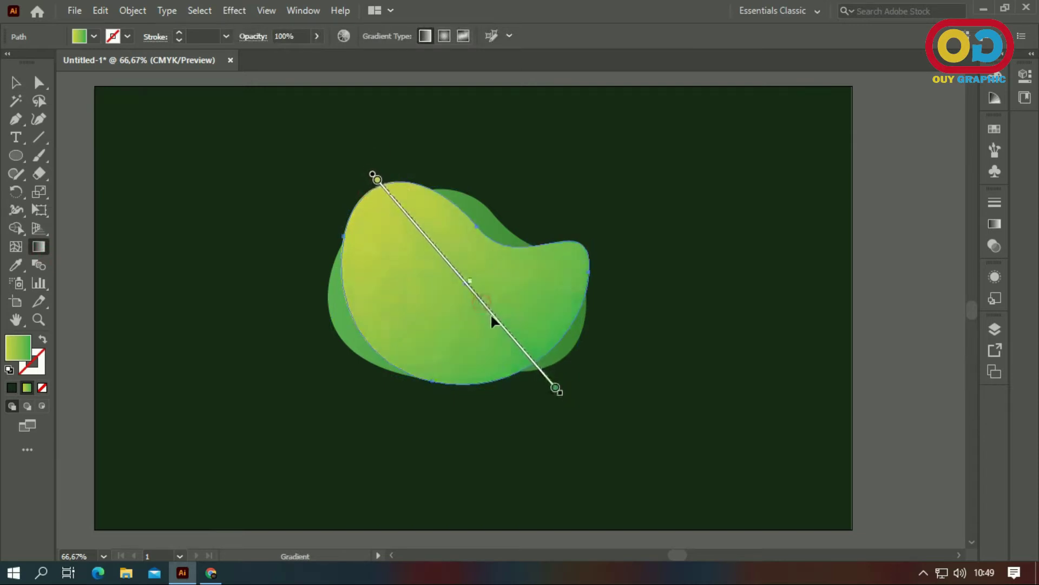
{"action": "left_click", "coordinate": [24, 86]}
{"action": "left_click", "coordinate": [169, 180]}
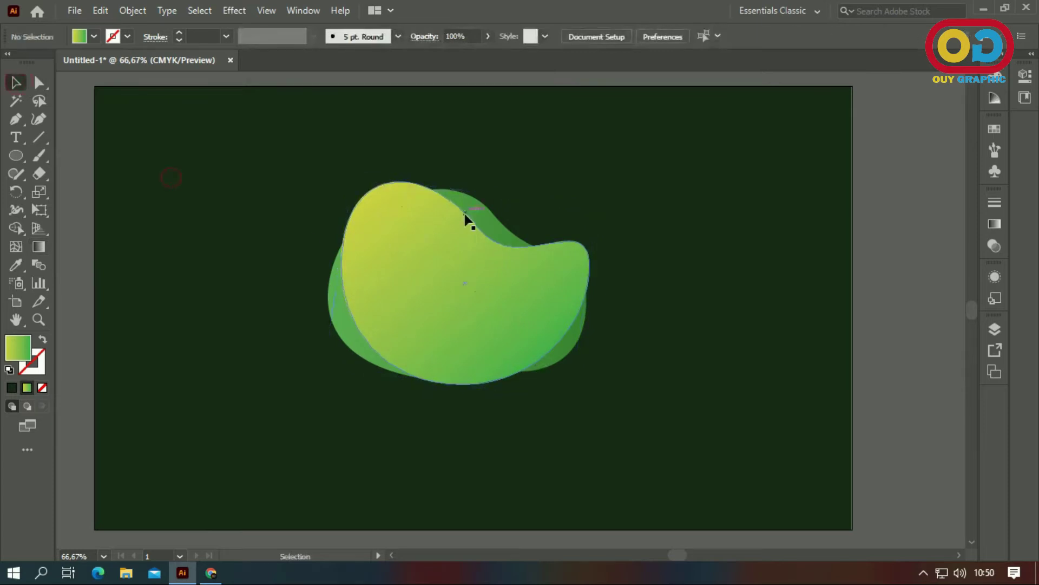
Step: Run the back blob's gradient diagonally, shifted toward the upper left
{"action": "left_click", "coordinate": [485, 216]}
{"action": "key", "text": "g"}
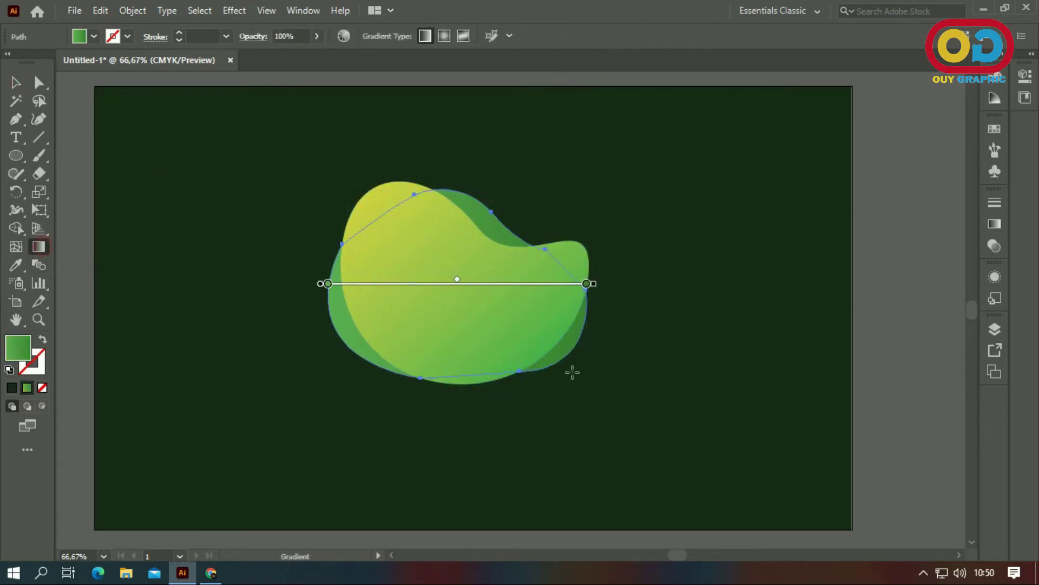
{"action": "left_click_drag", "start_coordinate": [409, 169], "coordinate": [575, 358]}
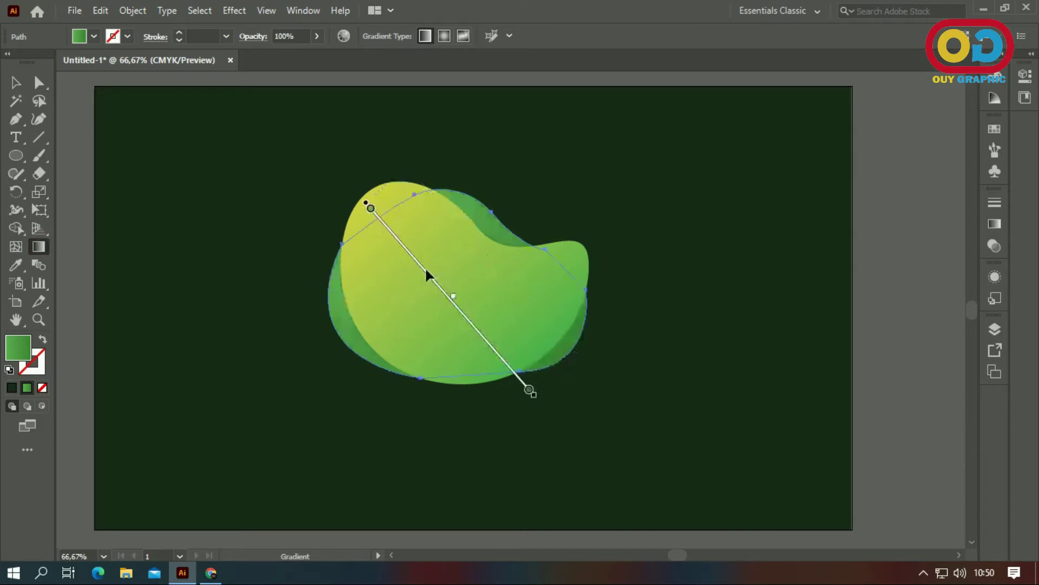
{"action": "left_click_drag", "start_coordinate": [390, 132], "coordinate": [559, 368]}
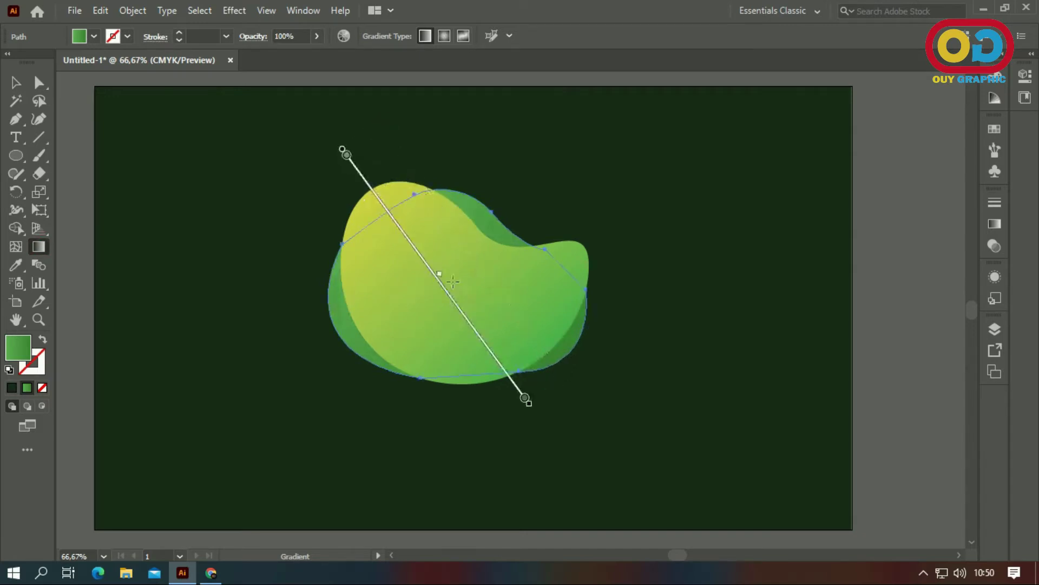
{"action": "left_click_drag", "start_coordinate": [443, 291], "coordinate": [433, 267]}
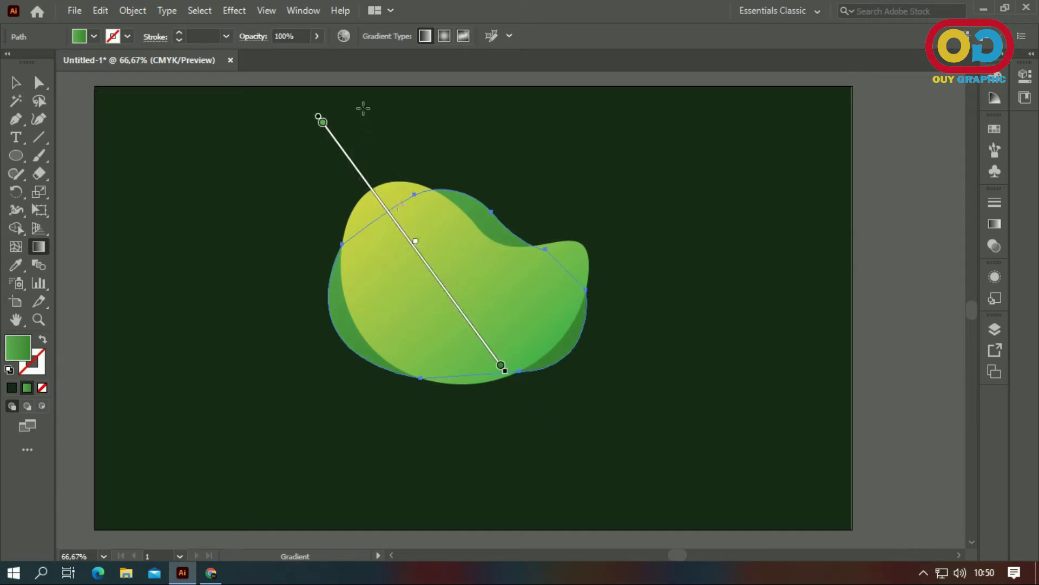
{"action": "left_click", "coordinate": [21, 84]}
Step: Sample the blob's yellow-green gradient as the fill
{"action": "left_click", "coordinate": [720, 279]}
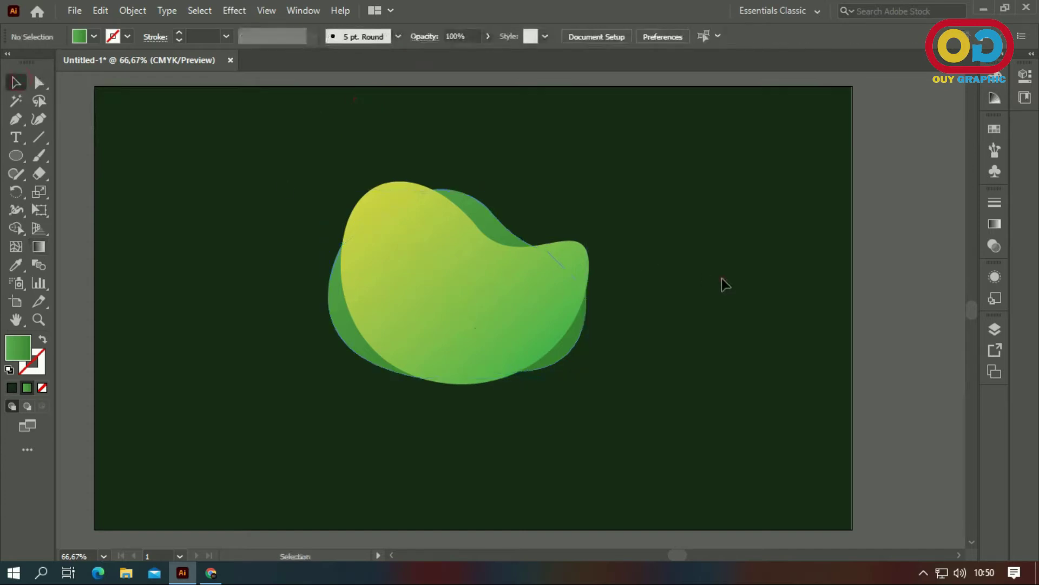
{"action": "left_click_drag", "start_coordinate": [632, 314], "coordinate": [651, 311]}
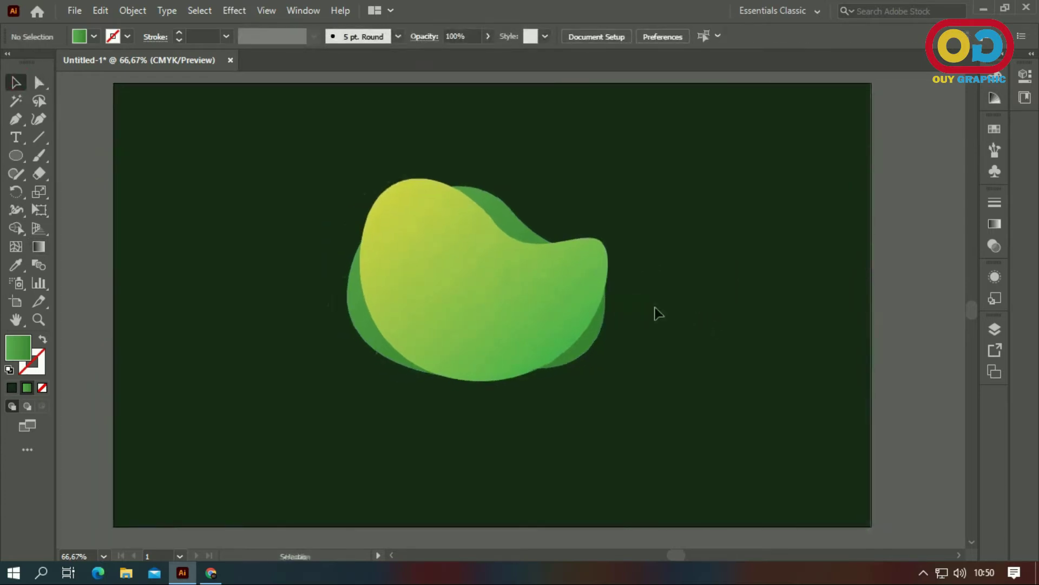
{"action": "left_click", "coordinate": [16, 264]}
{"action": "left_click", "coordinate": [500, 264]}
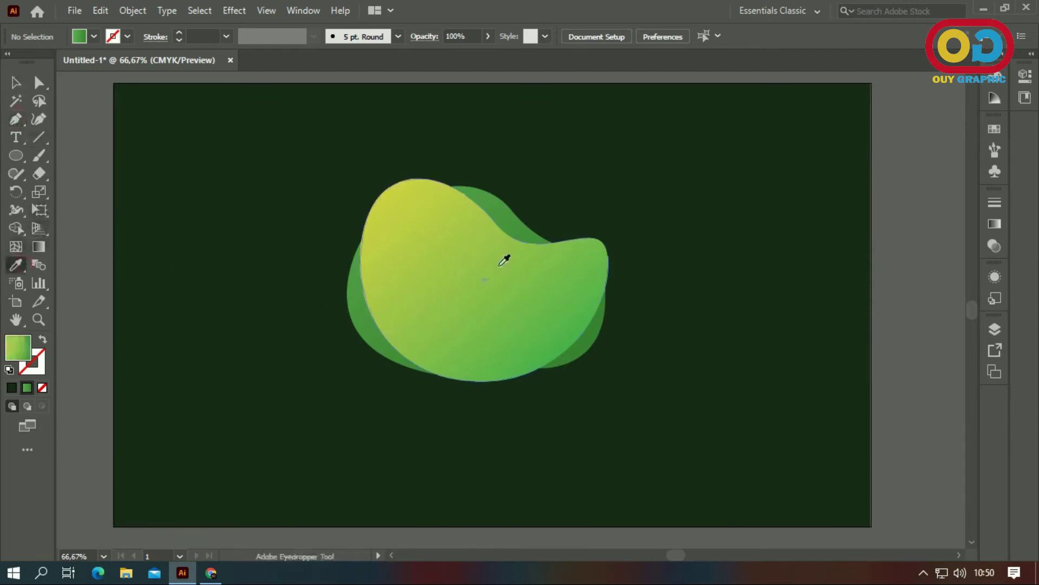
Step: Pen-draw a closed curled leaf shape right of the bean's notch
{"action": "left_click", "coordinate": [15, 118]}
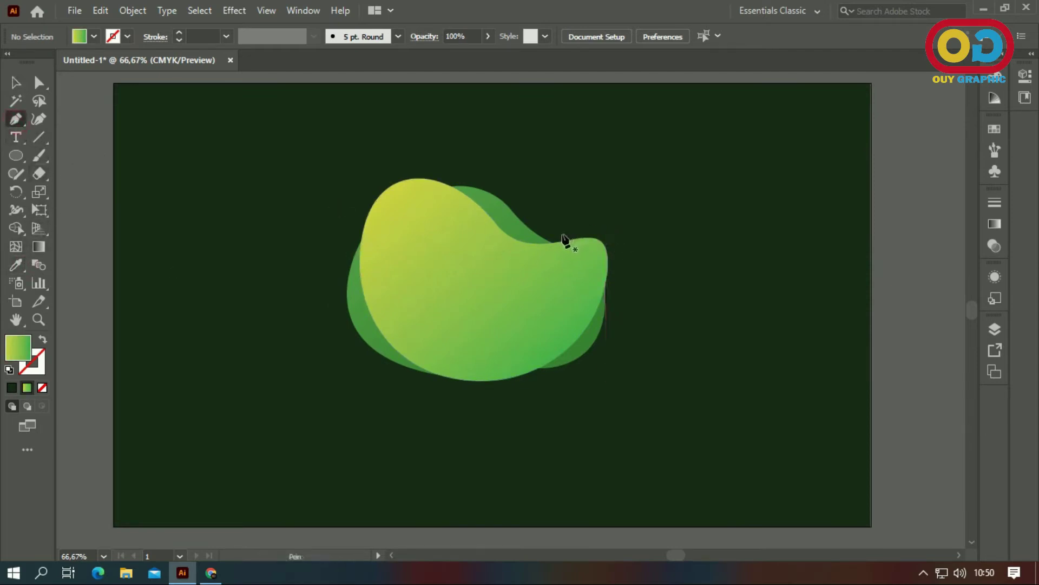
{"action": "left_click", "coordinate": [559, 236]}
{"action": "mouse_move", "coordinate": [615, 261]}
{"action": "left_mouse_down"}
{"action": "mouse_move", "coordinate": [614, 295]}
{"action": "mouse_move", "coordinate": [635, 254]}
{"action": "left_mouse_up"}
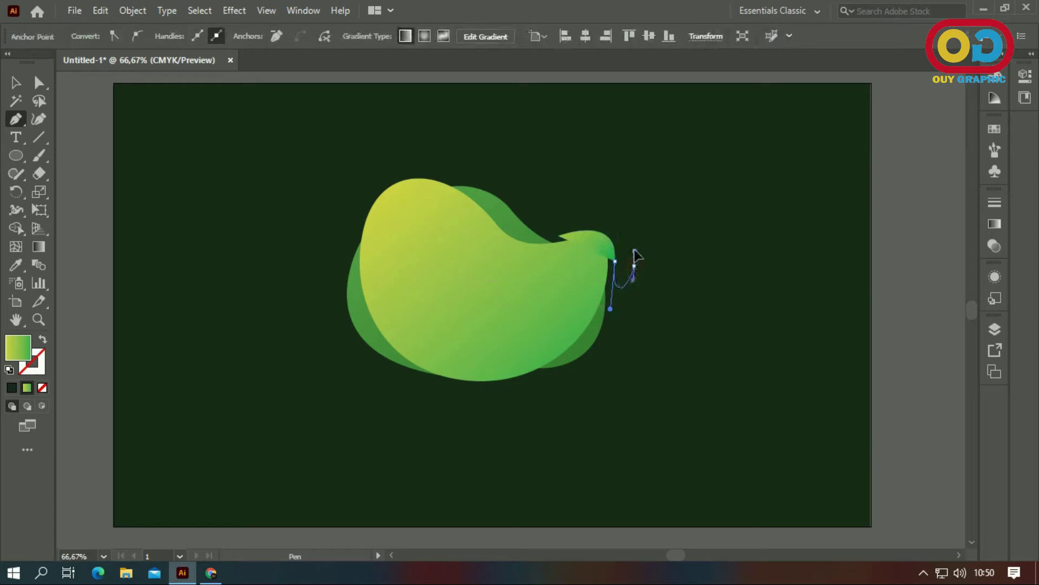
{"action": "left_click_drag", "start_coordinate": [558, 237], "coordinate": [501, 261]}
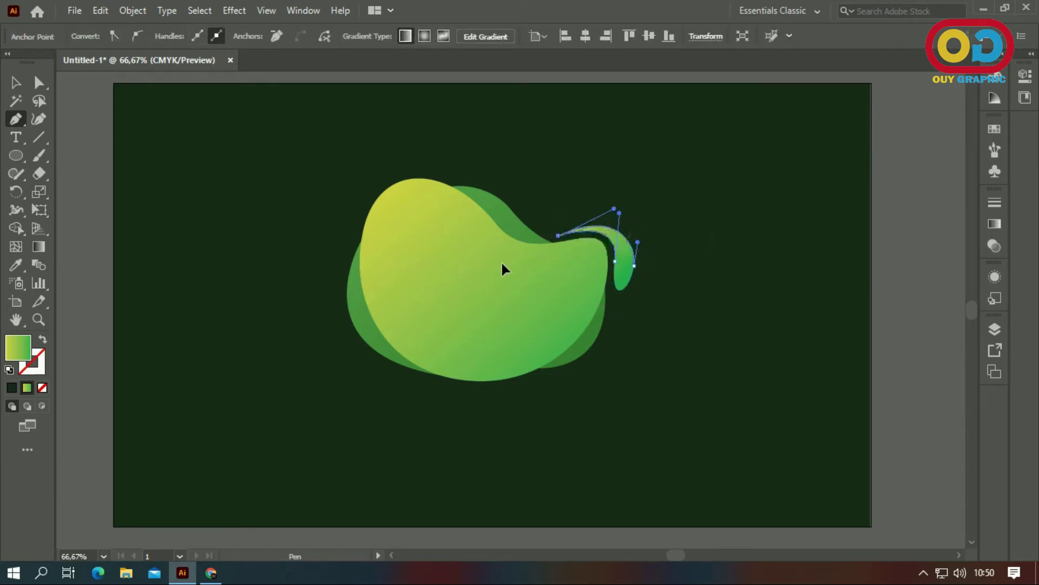
{"action": "left_click", "coordinate": [15, 84]}
{"action": "left_click", "coordinate": [142, 161]}
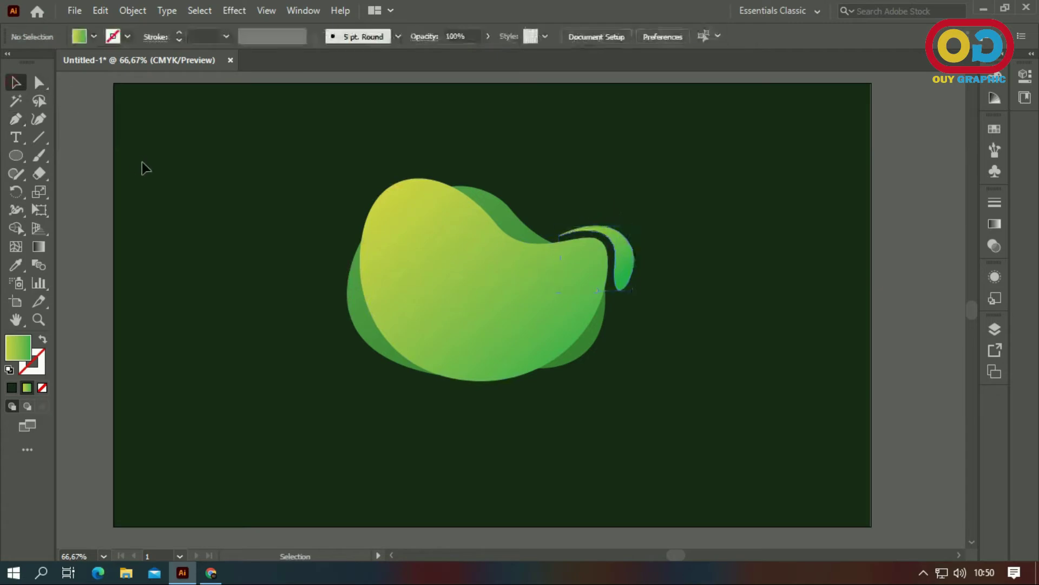
{"action": "key", "text": "p"}
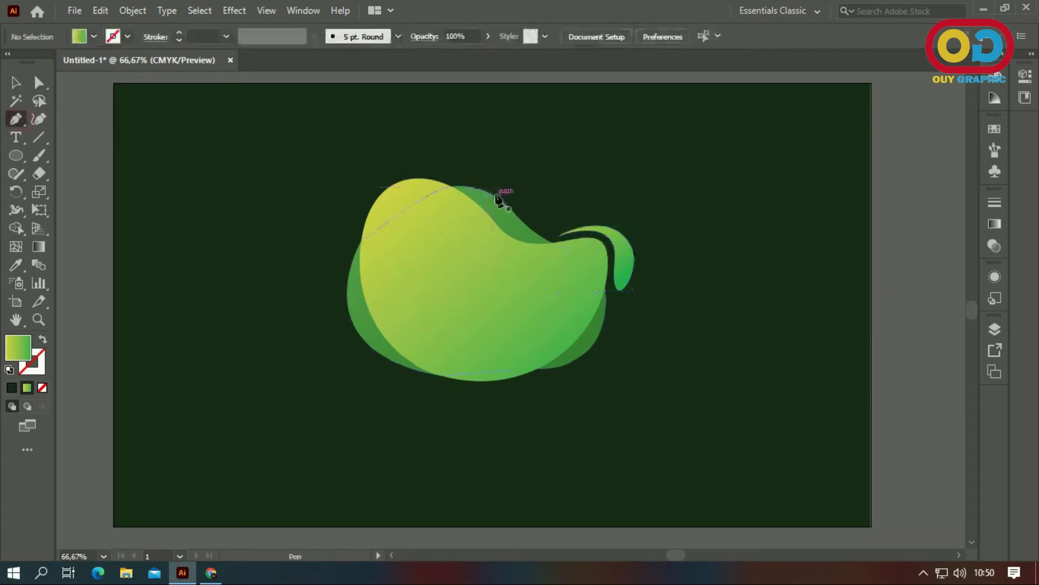
Step: Pen-draw a small closed droplet shape in the bean's top notch
{"action": "left_click", "coordinate": [543, 239]}
{"action": "scroll", "coordinate": [503, 222], "scroll_direction": "up", "scroll_amount": 1}
{"action": "left_click_drag", "start_coordinate": [511, 231], "coordinate": [487, 198]}
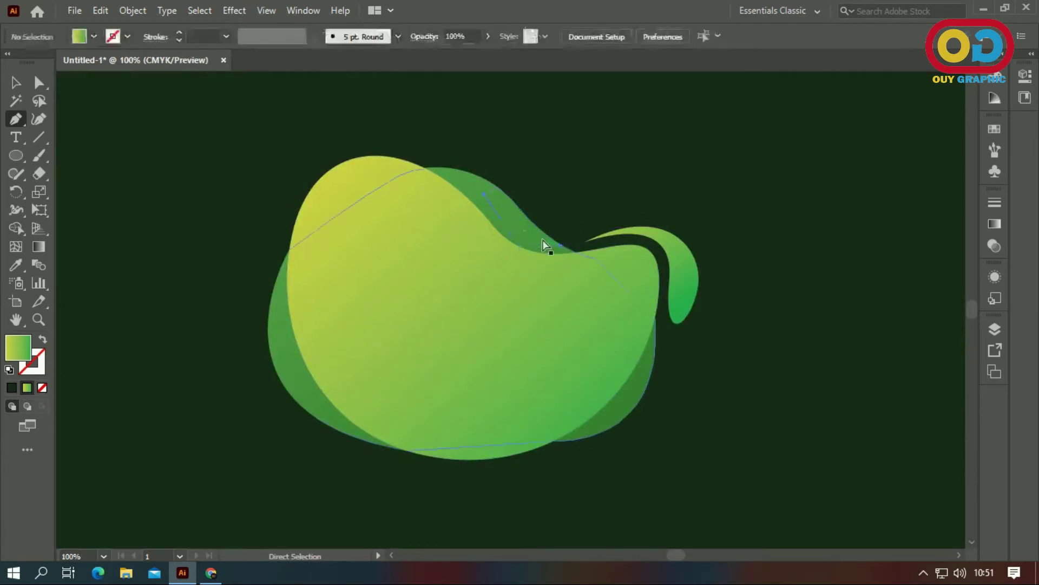
{"action": "mouse_move", "coordinate": [544, 249]}
{"action": "left_mouse_down"}
{"action": "mouse_move", "coordinate": [499, 210]}
{"action": "mouse_move", "coordinate": [556, 246]}
{"action": "left_mouse_up"}
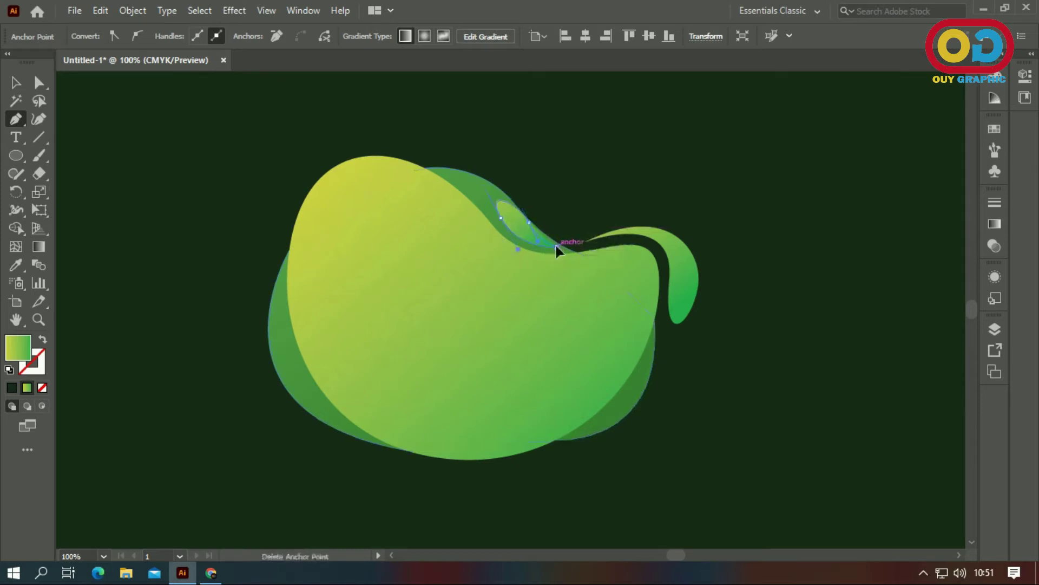
Step: Move one of the droplet's anchor points to refine its tip
{"action": "left_click", "coordinate": [39, 84]}
{"action": "left_click", "coordinate": [140, 139]}
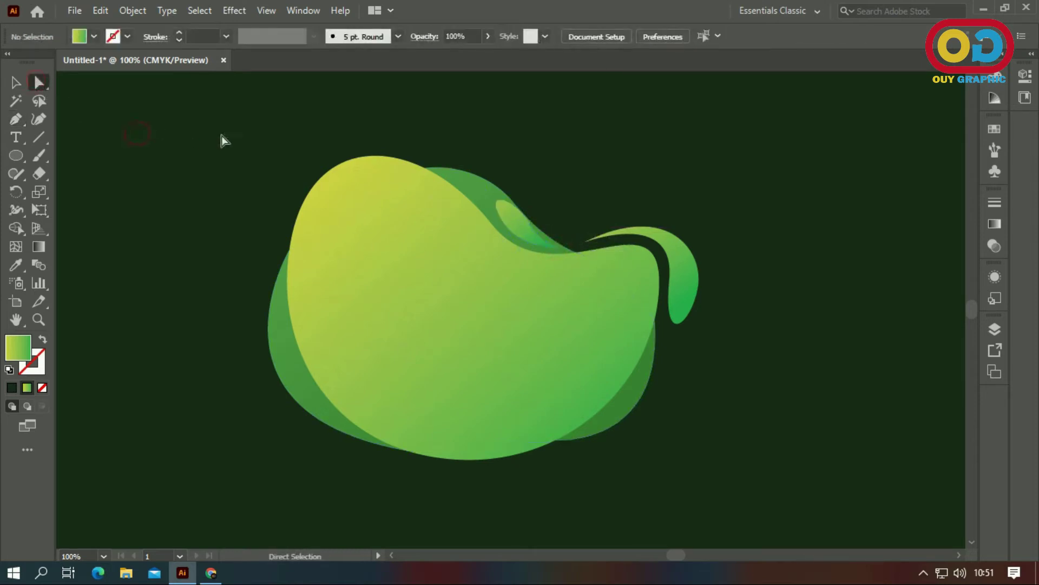
{"action": "left_click", "coordinate": [501, 201]}
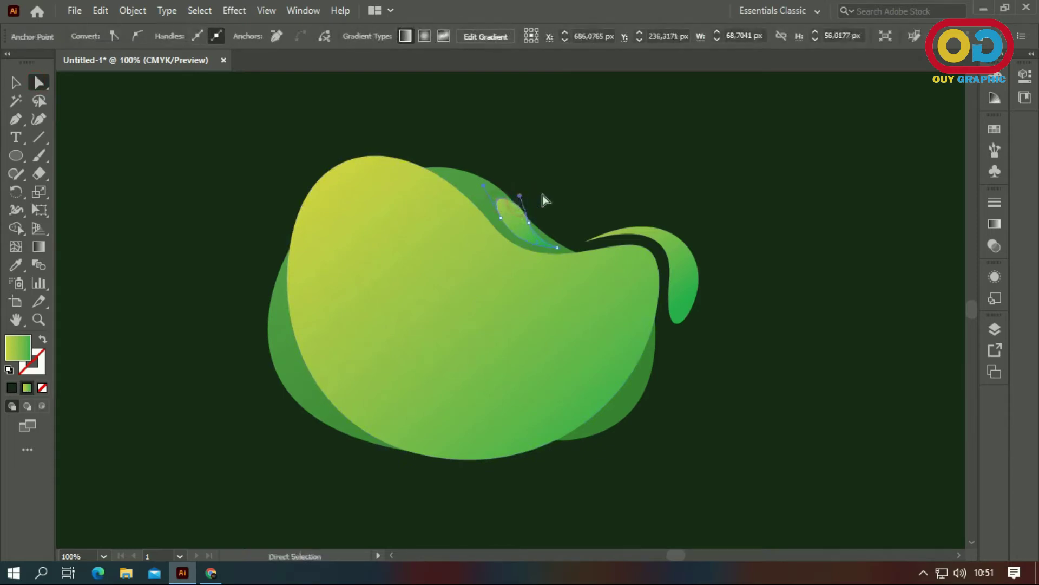
{"action": "left_click", "coordinate": [543, 199]}
{"action": "left_click", "coordinate": [518, 208]}
{"action": "left_click_drag", "start_coordinate": [518, 206], "coordinate": [522, 201]}
{"action": "left_click", "coordinate": [551, 190]}
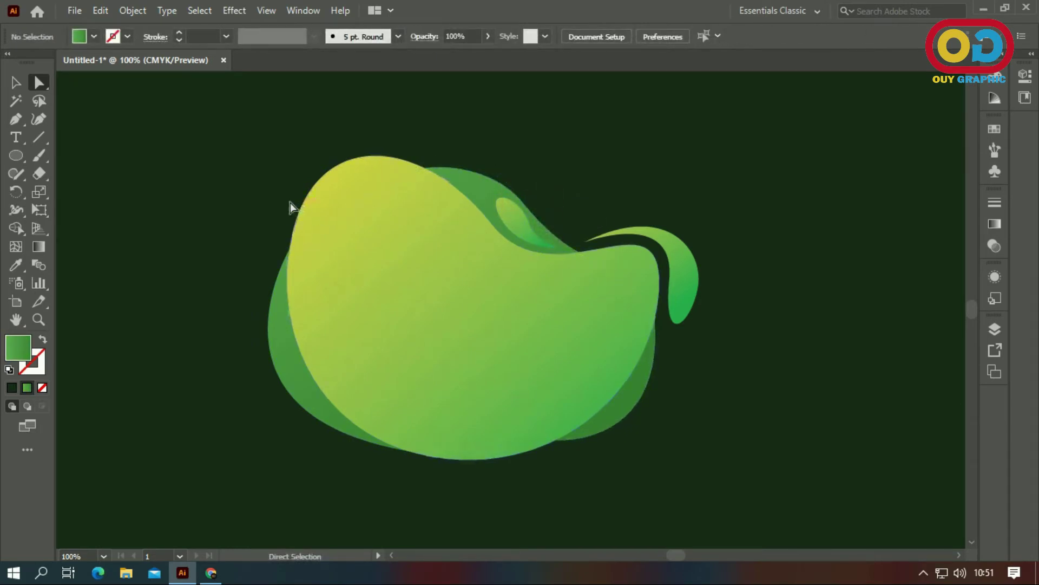
{"action": "left_click", "coordinate": [17, 120]}
Step: Pen-draw a closed slender leaf path along the blob's lower-left edge
{"action": "left_click_drag", "start_coordinate": [541, 375], "coordinate": [542, 371]}
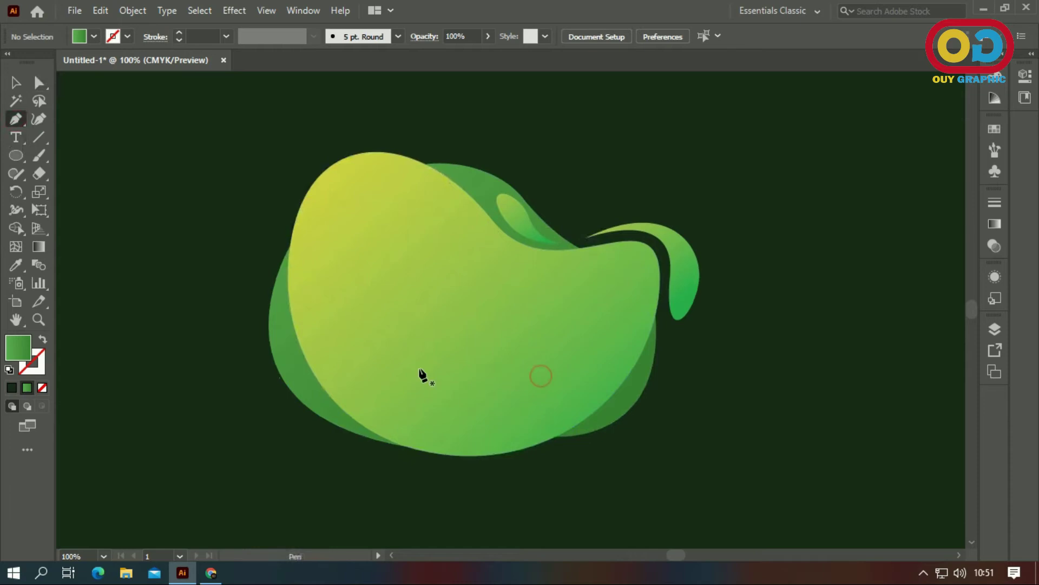
{"action": "left_click", "coordinate": [289, 361]}
{"action": "left_click", "coordinate": [300, 362]}
{"action": "left_click_drag", "start_coordinate": [422, 460], "coordinate": [517, 480]}
{"action": "left_click", "coordinate": [420, 459]}
{"action": "mouse_move", "coordinate": [407, 453]}
{"action": "left_mouse_down"}
{"action": "mouse_move", "coordinate": [445, 471]}
{"action": "mouse_move", "coordinate": [489, 472]}
{"action": "left_mouse_up"}
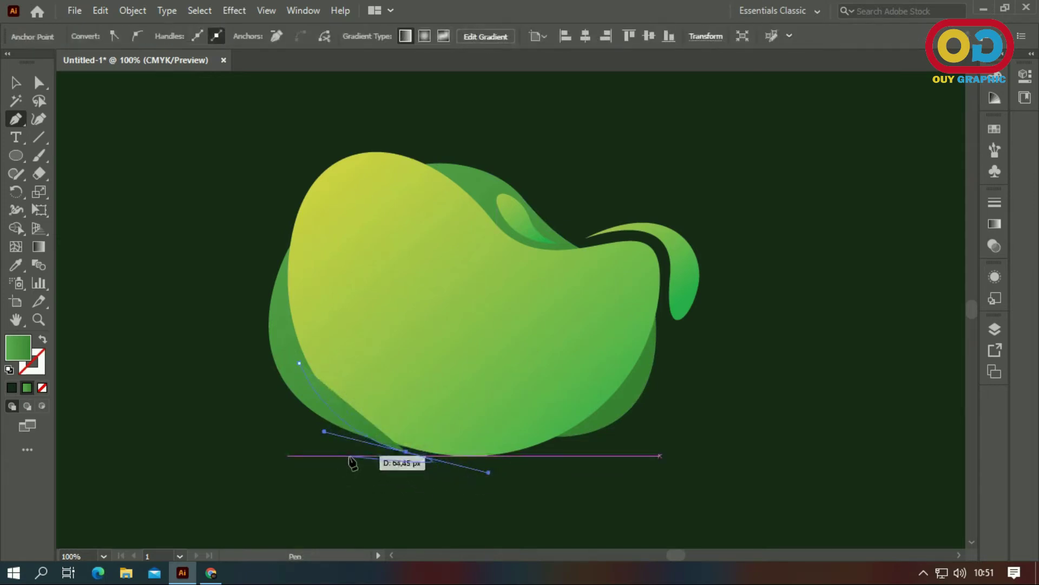
{"action": "left_click_drag", "start_coordinate": [361, 455], "coordinate": [406, 496]}
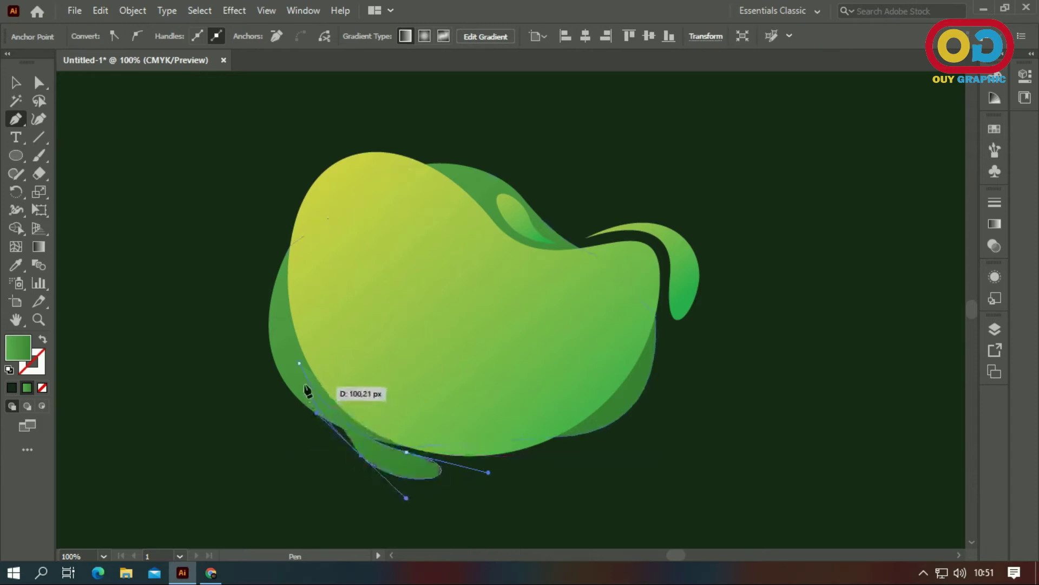
{"action": "left_click_drag", "start_coordinate": [307, 390], "coordinate": [301, 369]}
Step: Fill the new leaf with the blob's yellow-green gradient and deselect it
{"action": "left_click", "coordinate": [15, 265]}
{"action": "left_click", "coordinate": [359, 298]}
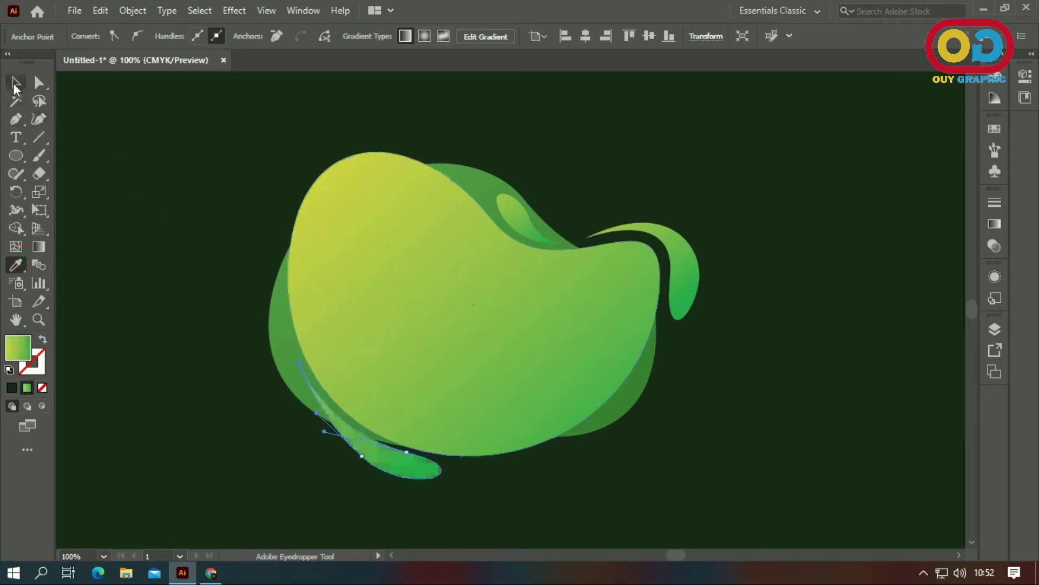
{"action": "left_click", "coordinate": [15, 84]}
{"action": "left_click", "coordinate": [86, 138]}
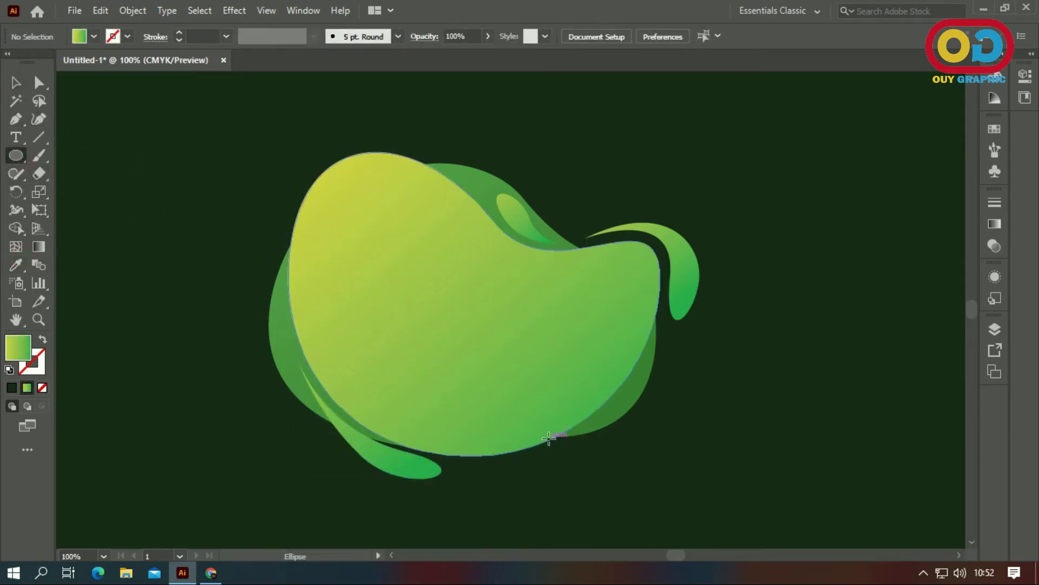
Step: Draw a small circle below the bean and a white (FFFFFF) circle on its left edge
{"action": "left_click_drag", "start_coordinate": [533, 446], "coordinate": [561, 475]}
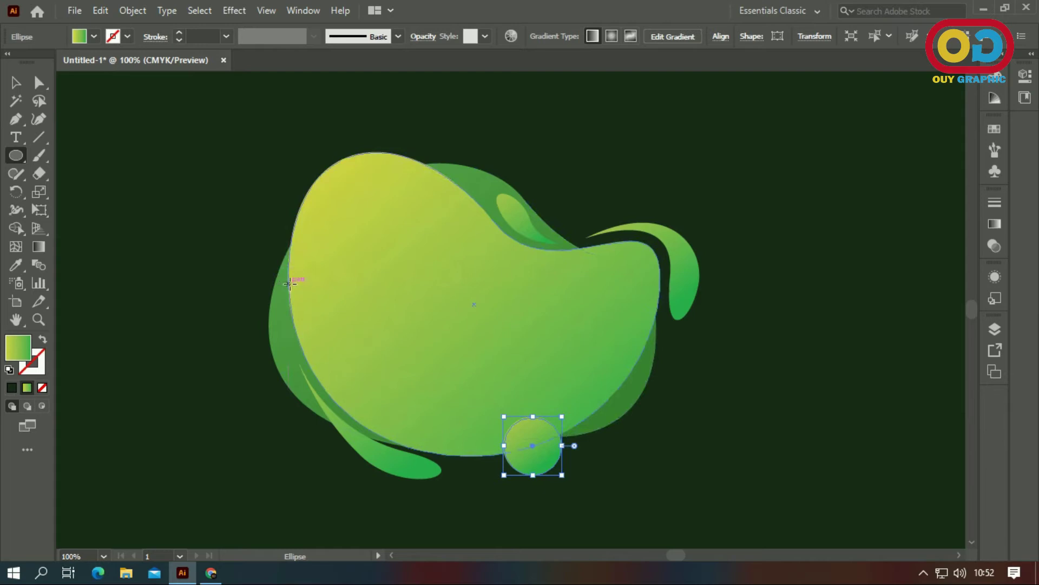
{"action": "left_click_drag", "start_coordinate": [290, 283], "coordinate": [306, 294]}
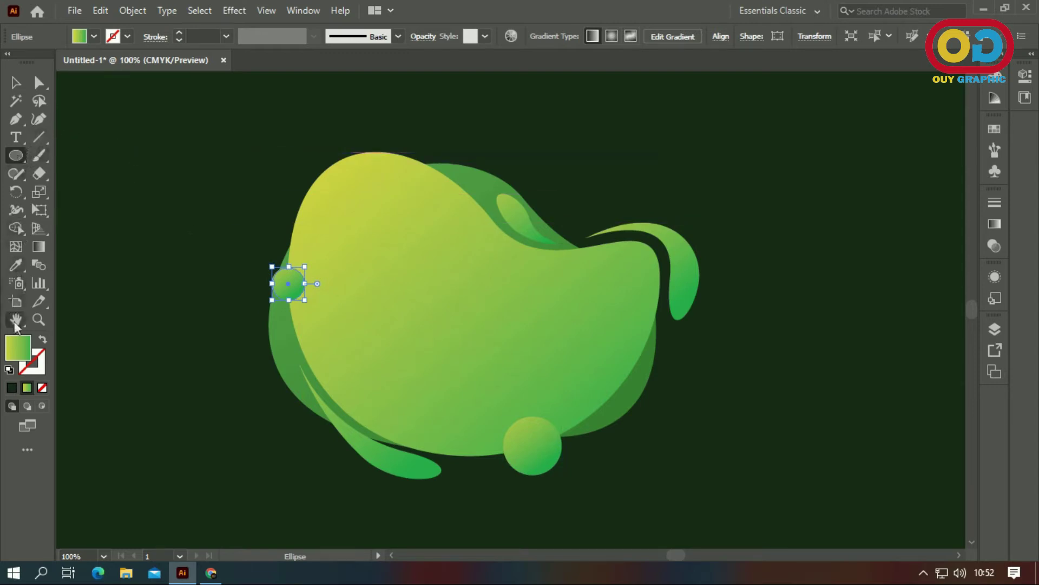
{"action": "double_click", "coordinate": [21, 344]}
{"action": "type", "text": "ffffff"}
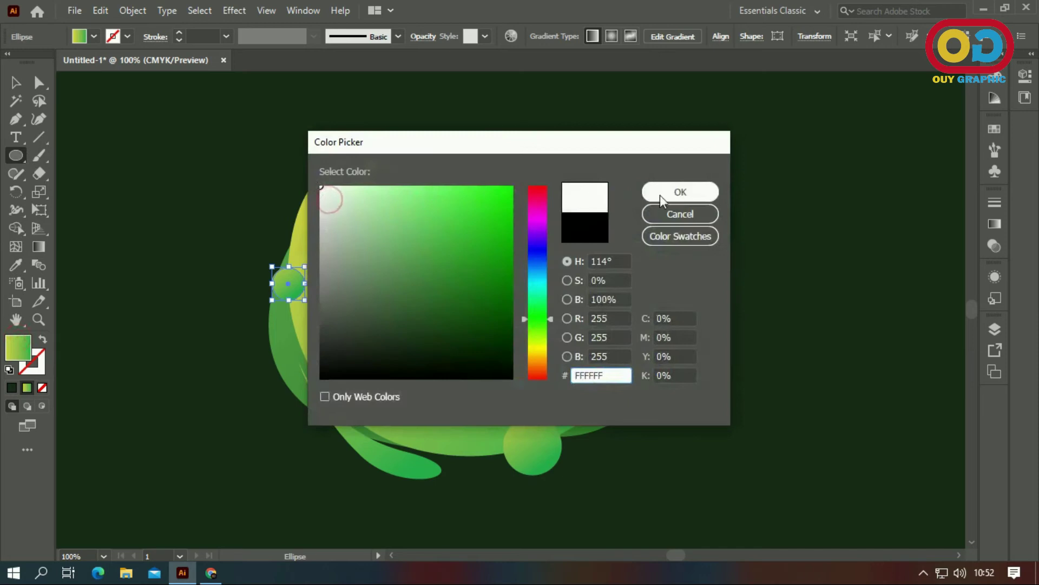
{"action": "left_click", "coordinate": [664, 195]}
Step: Zoom in and draw a tiny circle as the first dot
{"action": "scroll", "coordinate": [669, 367], "scroll_direction": "up", "scroll_amount": 2, "text": "alt"}
{"action": "scroll", "coordinate": [648, 332], "scroll_direction": "up", "scroll_amount": 2, "text": "alt"}
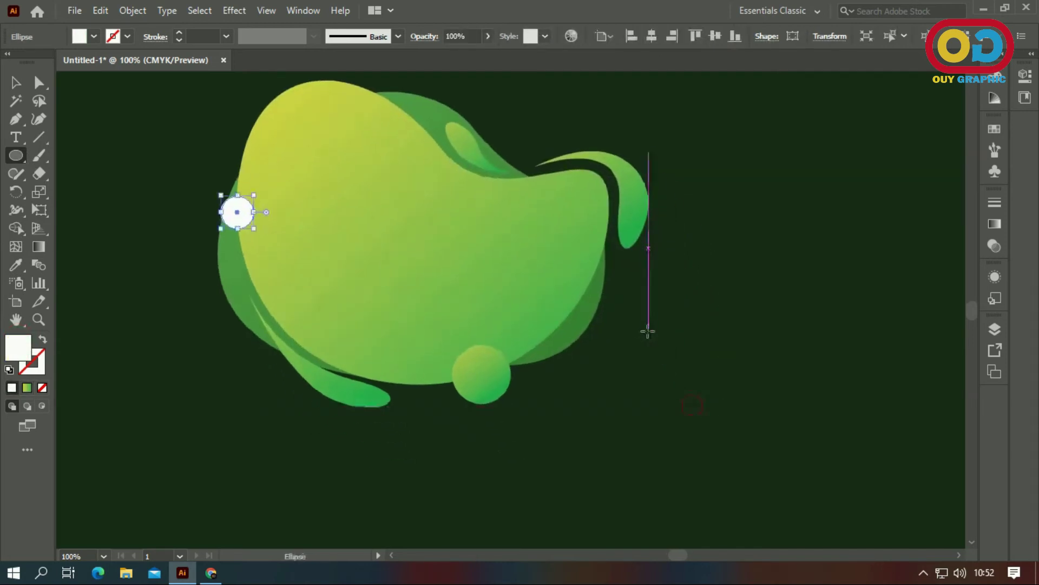
{"action": "scroll", "coordinate": [603, 264], "scroll_direction": "up", "scroll_amount": 3, "text": "alt"}
{"action": "left_click_drag", "start_coordinate": [604, 265], "coordinate": [605, 265]}
Step: Duplicate the tiny white dot into a four-dot column and group it
{"action": "left_click", "coordinate": [16, 84]}
{"action": "left_click", "coordinate": [789, 407]}
{"action": "left_click_drag", "start_coordinate": [606, 265], "coordinate": [606, 284], "text": "alt"}
{"action": "key", "text": "ctrl+d"}
{"action": "key", "text": "ctrl+d"}
{"action": "mouse_move", "coordinate": [586, 248]}
{"action": "left_mouse_down"}
{"action": "mouse_move", "coordinate": [607, 334]}
{"action": "mouse_move", "coordinate": [656, 301]}
{"action": "mouse_move", "coordinate": [675, 311]}
{"action": "left_mouse_up"}
{"action": "right_click", "coordinate": [602, 297]}
{"action": "left_click", "coordinate": [641, 339]}
{"action": "left_click", "coordinate": [610, 320]}
Step: Repeat the dot column to the right into a 4×4 grid and group it
{"action": "left_click", "coordinate": [680, 310]}
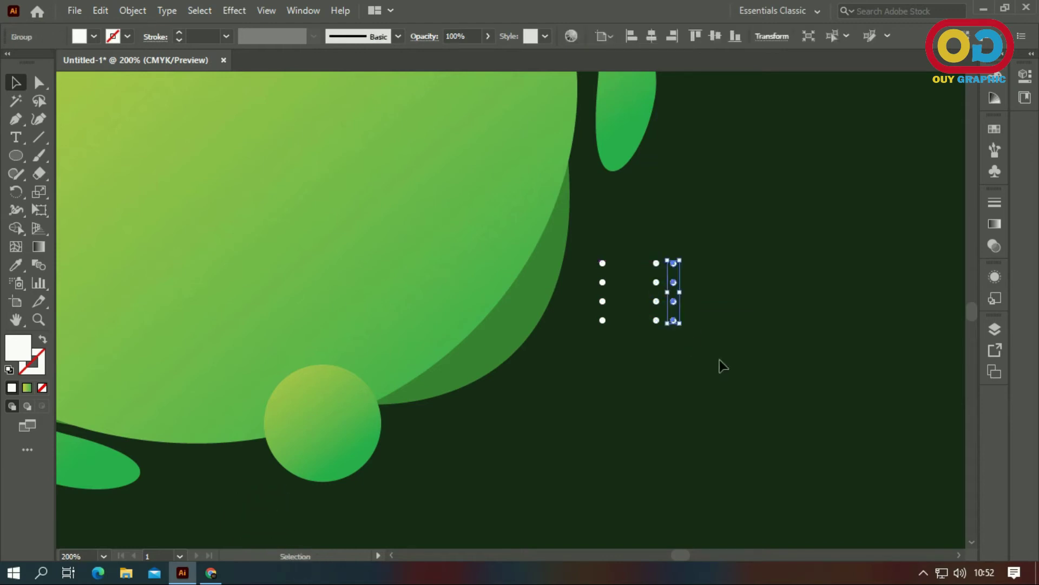
{"action": "key", "text": "ctrl+d"}
{"action": "key", "text": "ctrl+d"}
{"action": "left_click", "coordinate": [723, 376]}
{"action": "left_click_drag", "start_coordinate": [729, 343], "coordinate": [520, 367]}
{"action": "right_click", "coordinate": [702, 295]}
{"action": "left_click", "coordinate": [749, 413]}
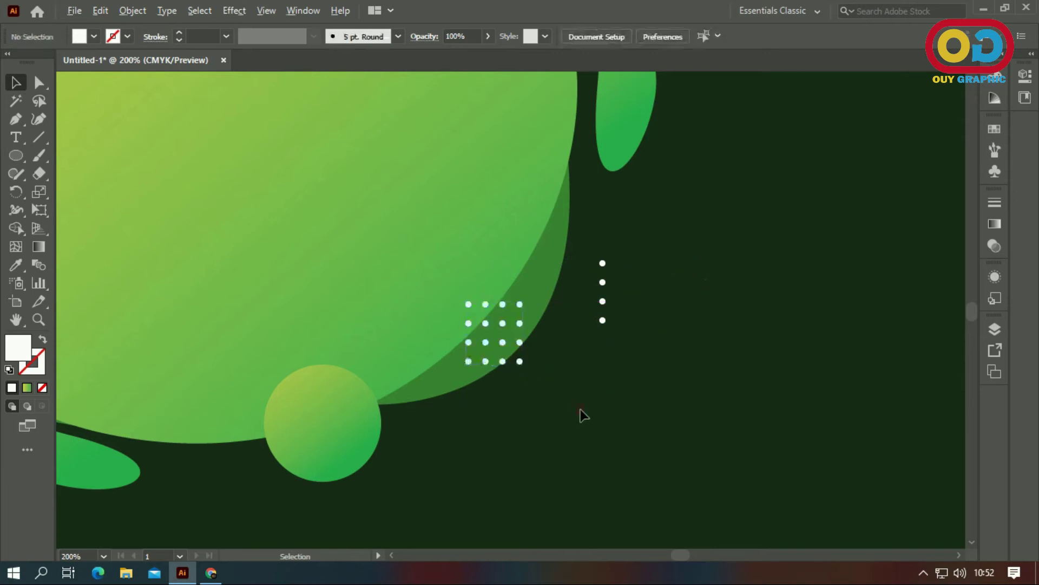
Step: Copy a dot column to the blob's top-left edge
{"action": "scroll", "coordinate": [584, 411], "scroll_direction": "down", "scroll_amount": 1}
{"action": "scroll", "coordinate": [587, 404], "scroll_direction": "down", "scroll_amount": 1}
{"action": "mouse_move", "coordinate": [590, 400]}
{"action": "left_mouse_down"}
{"action": "mouse_move", "coordinate": [672, 399]}
{"action": "mouse_move", "coordinate": [483, 329]}
{"action": "mouse_move", "coordinate": [299, 223]}
{"action": "mouse_move", "coordinate": [298, 208]}
{"action": "mouse_move", "coordinate": [304, 226]}
{"action": "left_mouse_up"}
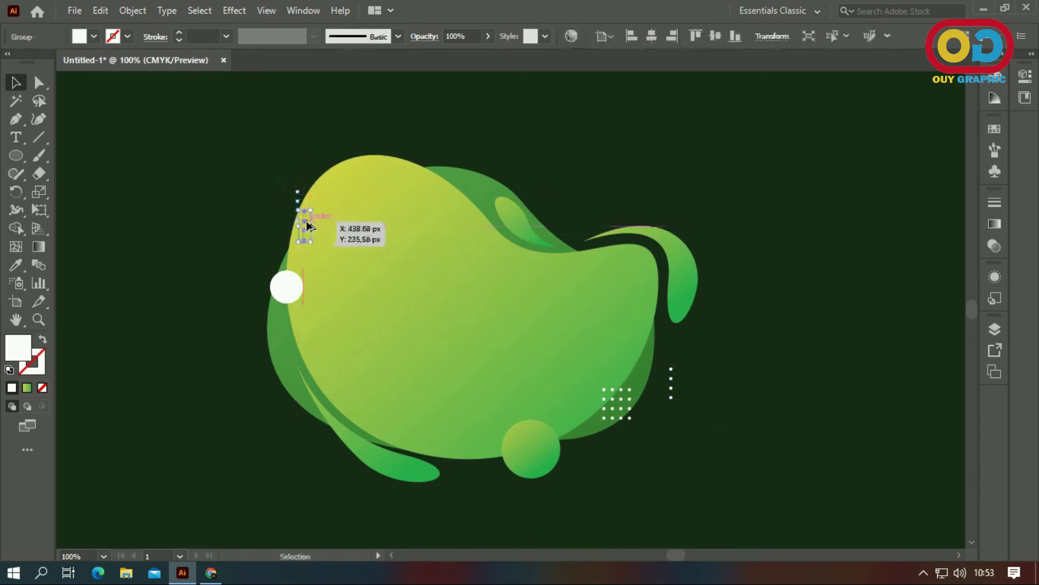
{"action": "left_click", "coordinate": [207, 192]}
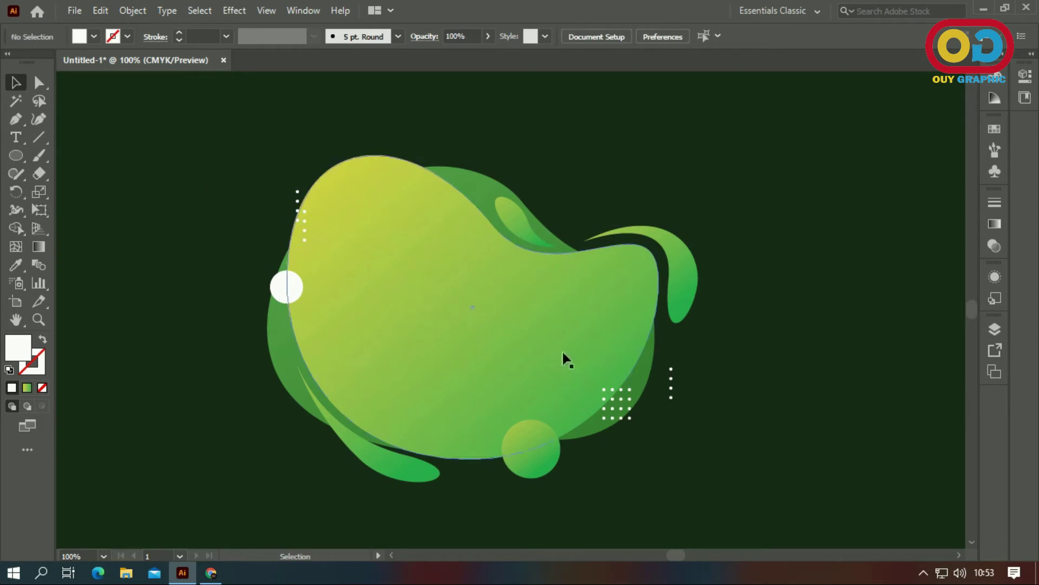
Step: Delete the extra dot column and set new shapes to white outline with no fill
{"action": "left_click", "coordinate": [674, 393]}
{"action": "key", "text": "Delete"}
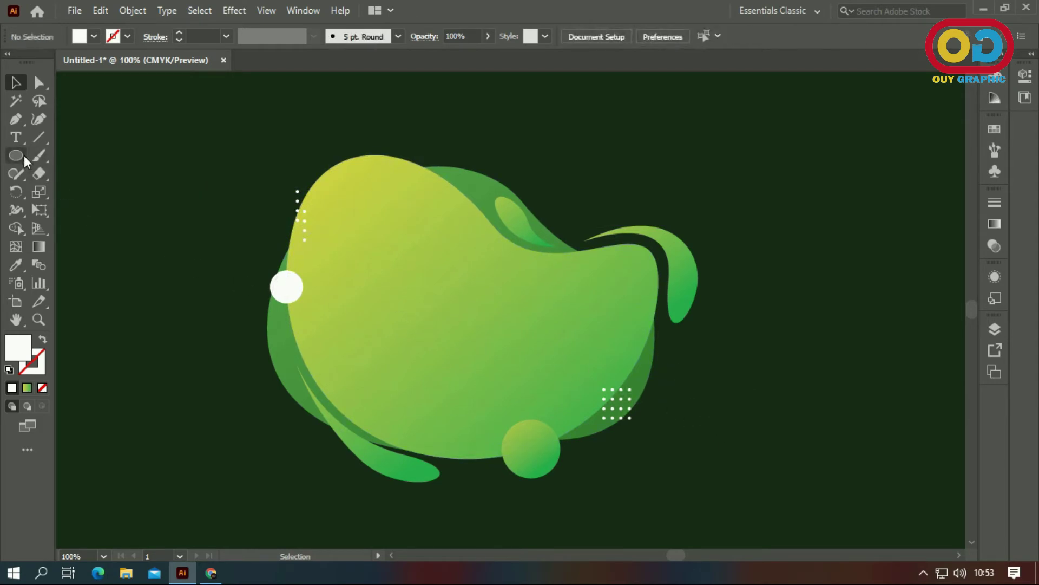
{"action": "left_click", "coordinate": [41, 341]}
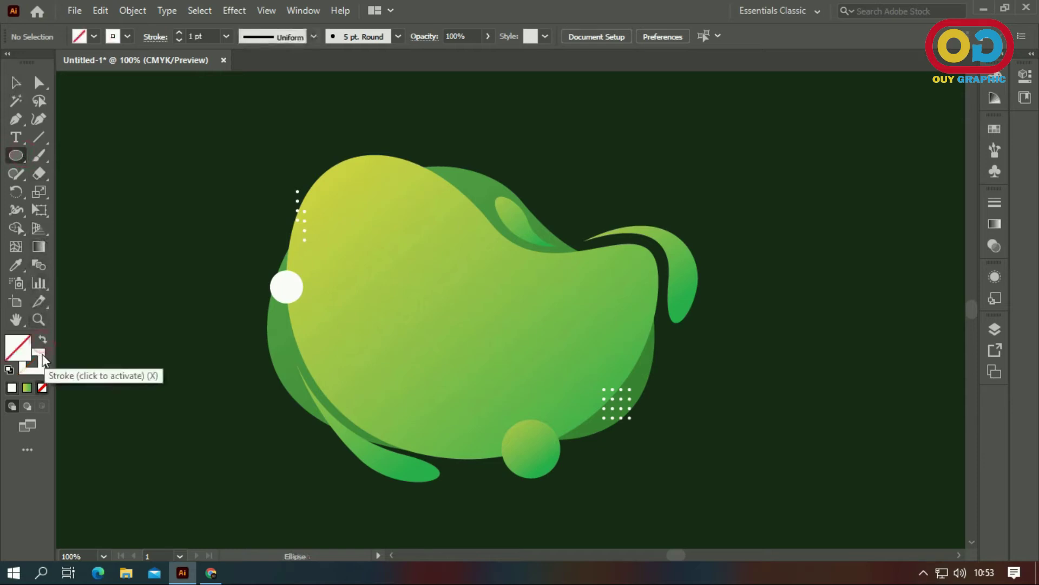
{"action": "left_click", "coordinate": [38, 358]}
{"action": "scroll", "coordinate": [438, 461], "scroll_direction": "up", "scroll_amount": 1, "text": "alt"}
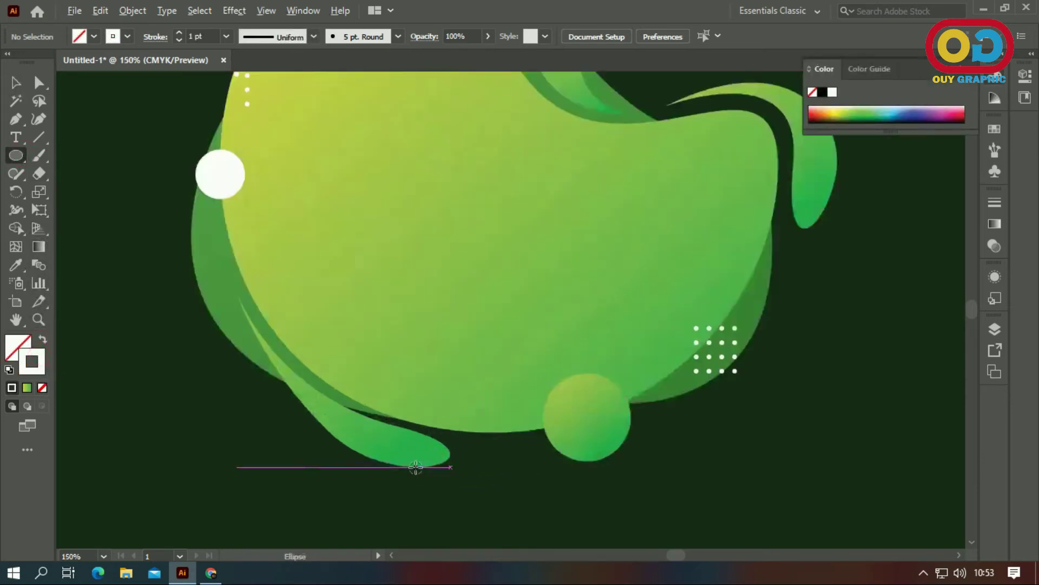
{"action": "scroll", "coordinate": [436, 463], "scroll_direction": "up", "scroll_amount": 1, "text": "alt"}
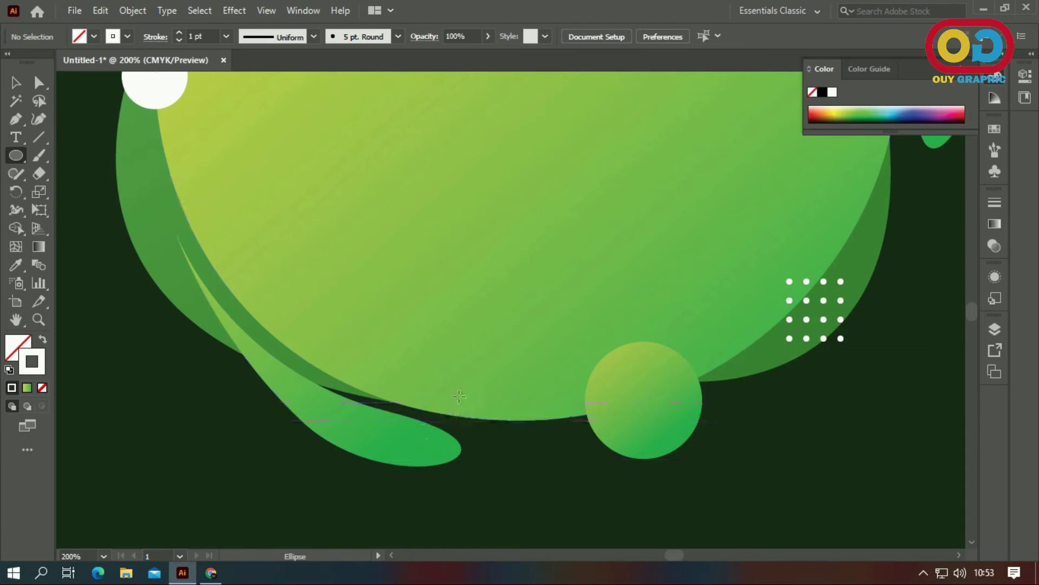
Step: Draw small white rings near the blob's bottom, right side, upper-right notch and upper middle
{"action": "mouse_move", "coordinate": [456, 339]}
{"action": "left_mouse_down"}
{"action": "mouse_move", "coordinate": [463, 349]}
{"action": "mouse_move", "coordinate": [457, 337]}
{"action": "left_mouse_up"}
{"action": "scroll", "coordinate": [726, 270], "scroll_direction": "up", "scroll_amount": 1}
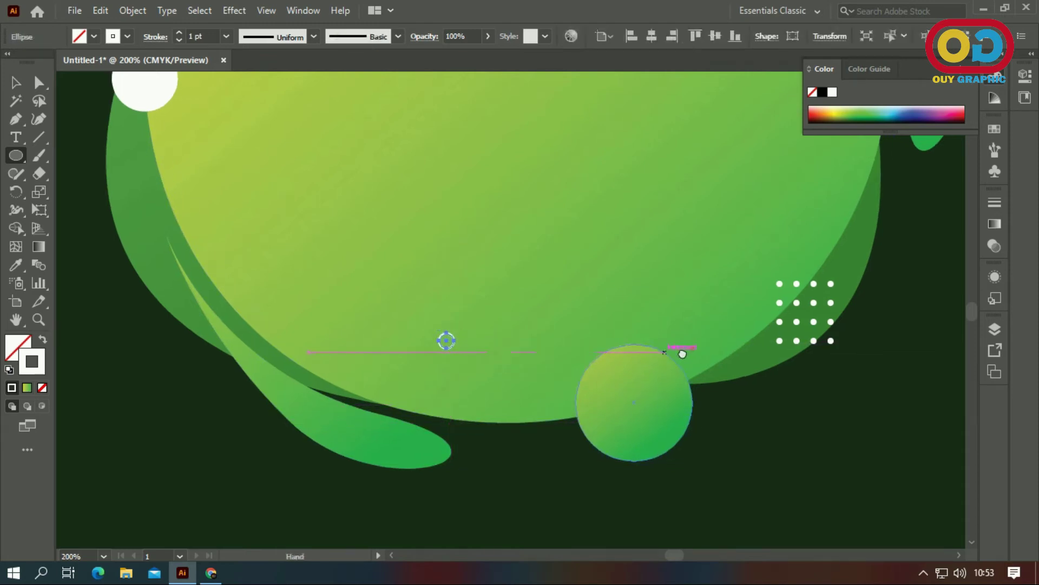
{"action": "scroll", "coordinate": [726, 270], "scroll_direction": "right", "scroll_amount": 5}
{"action": "left_click_drag", "start_coordinate": [763, 231], "coordinate": [780, 247]}
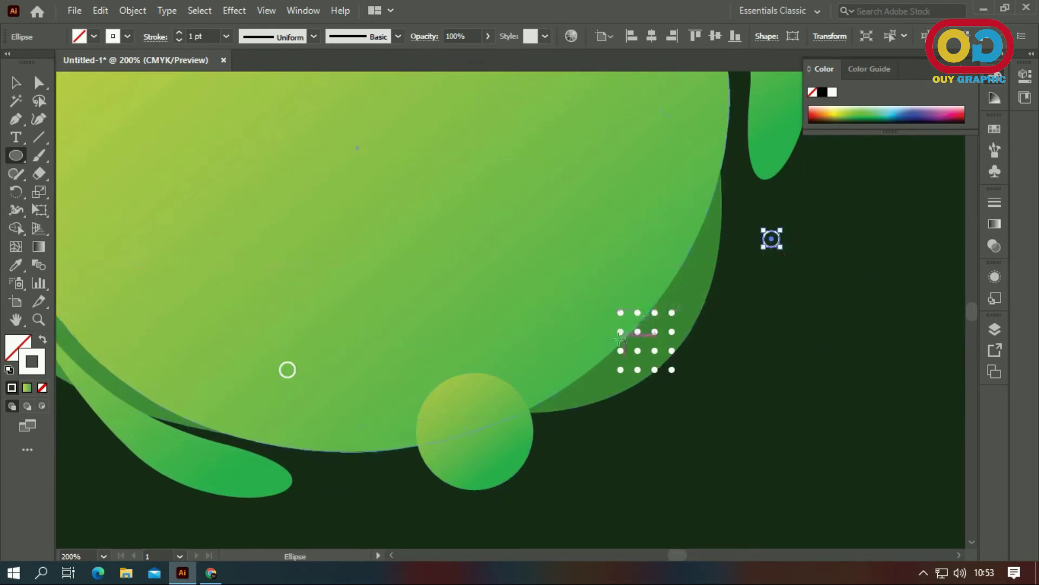
{"action": "scroll", "coordinate": [566, 213], "scroll_direction": "down", "scroll_amount": 1}
{"action": "left_click_drag", "start_coordinate": [557, 185], "coordinate": [591, 329]}
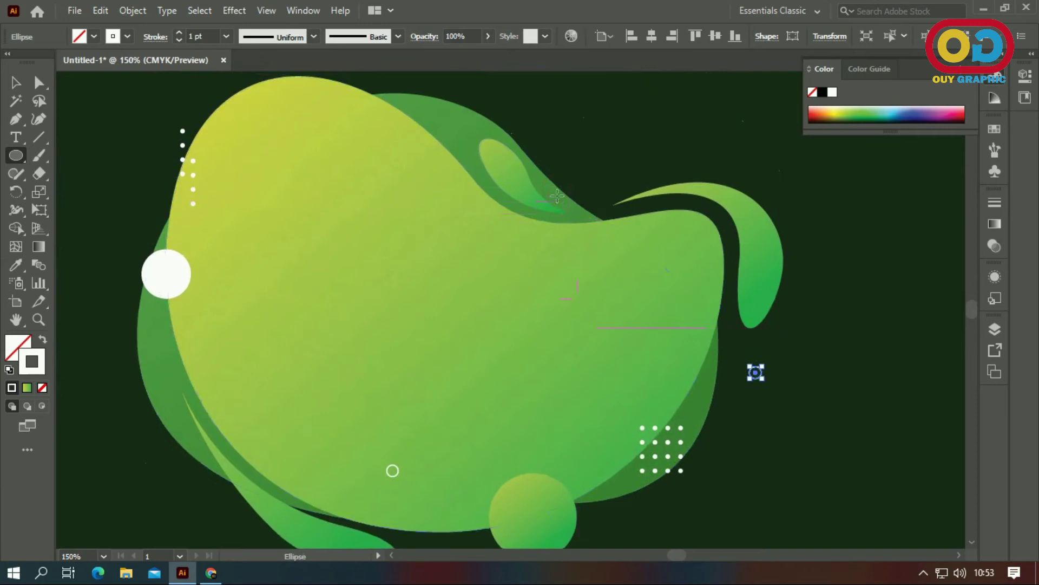
{"action": "left_click_drag", "start_coordinate": [584, 217], "coordinate": [589, 223]}
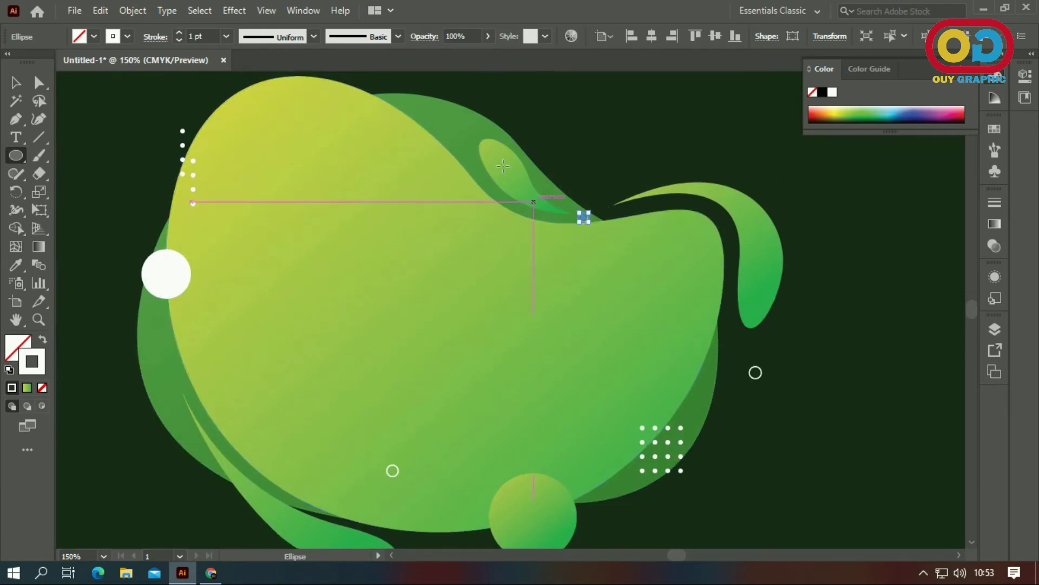
{"action": "left_click_drag", "start_coordinate": [432, 127], "coordinate": [465, 135]}
{"action": "left_click_drag", "start_coordinate": [426, 180], "coordinate": [431, 185]}
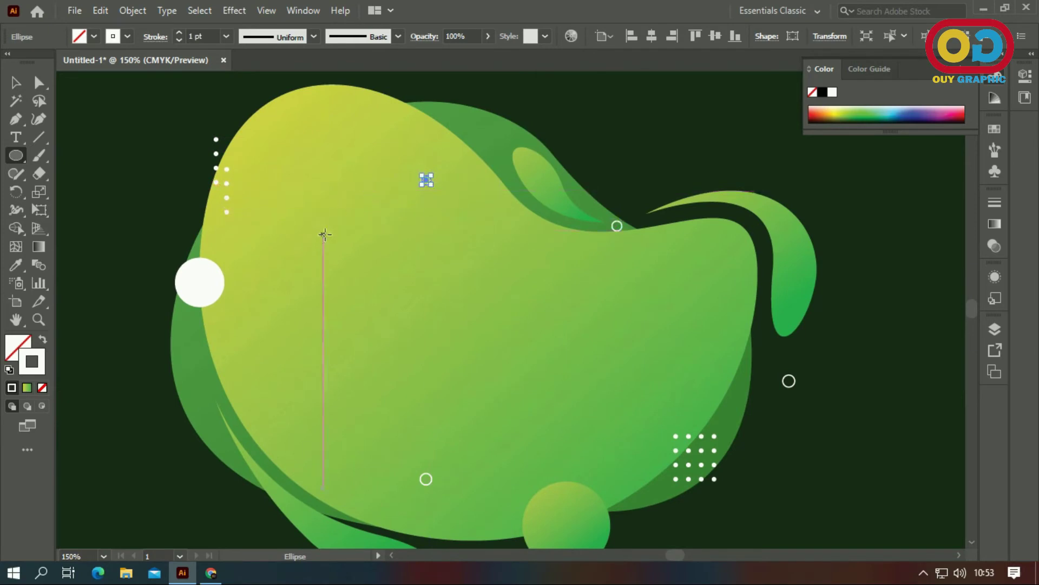
{"action": "left_click_drag", "start_coordinate": [325, 234], "coordinate": [370, 204]}
Step: Give the white circle on the left edge the green gradient using the Eyedropper
{"action": "key", "text": "v"}
{"action": "left_click", "coordinate": [85, 146]}
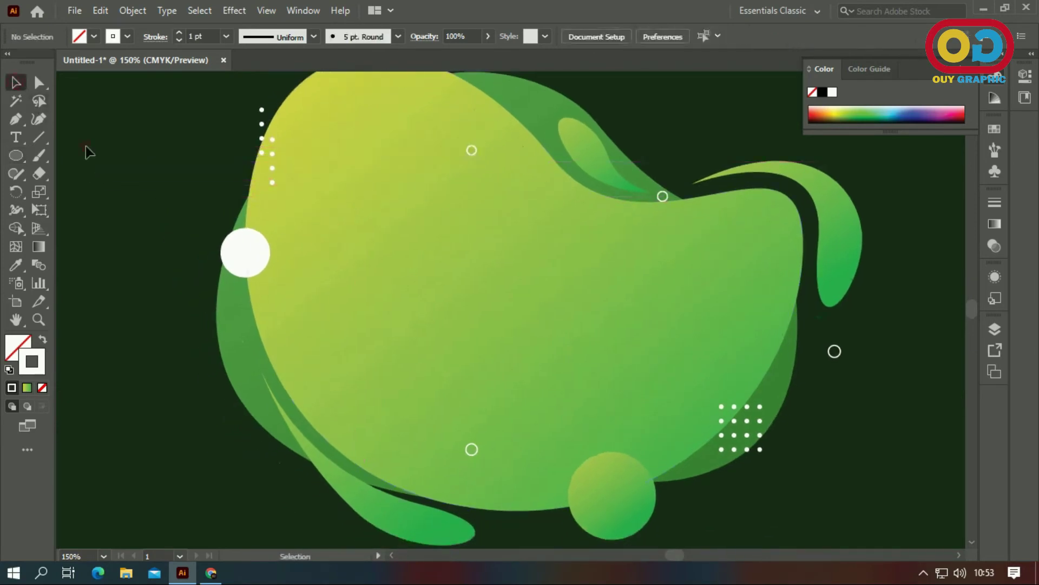
{"action": "left_click", "coordinate": [238, 252]}
{"action": "key", "text": "i"}
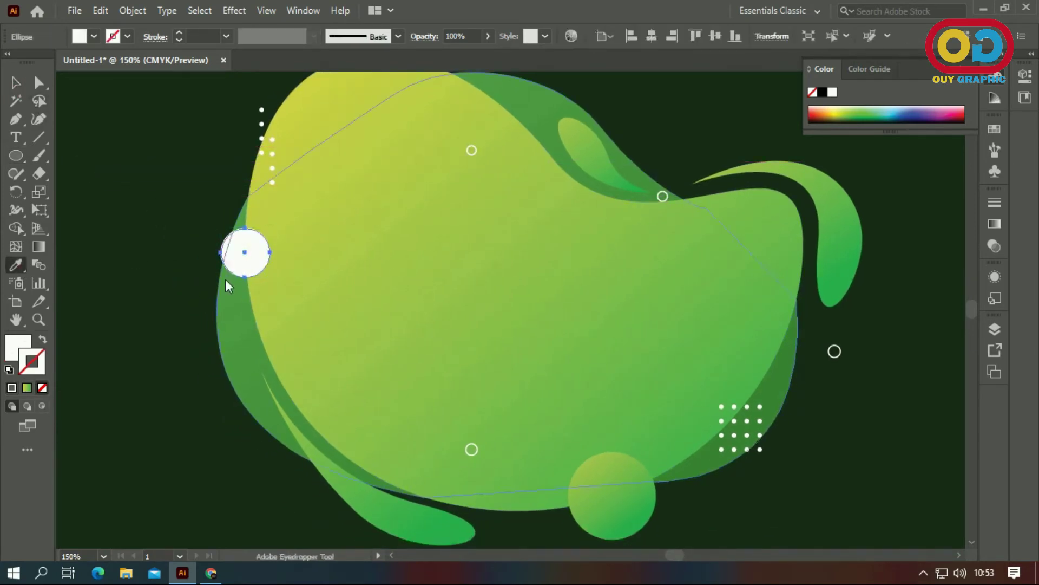
{"action": "left_click", "coordinate": [227, 283]}
{"action": "left_click", "coordinate": [19, 85]}
{"action": "left_click", "coordinate": [110, 174]}
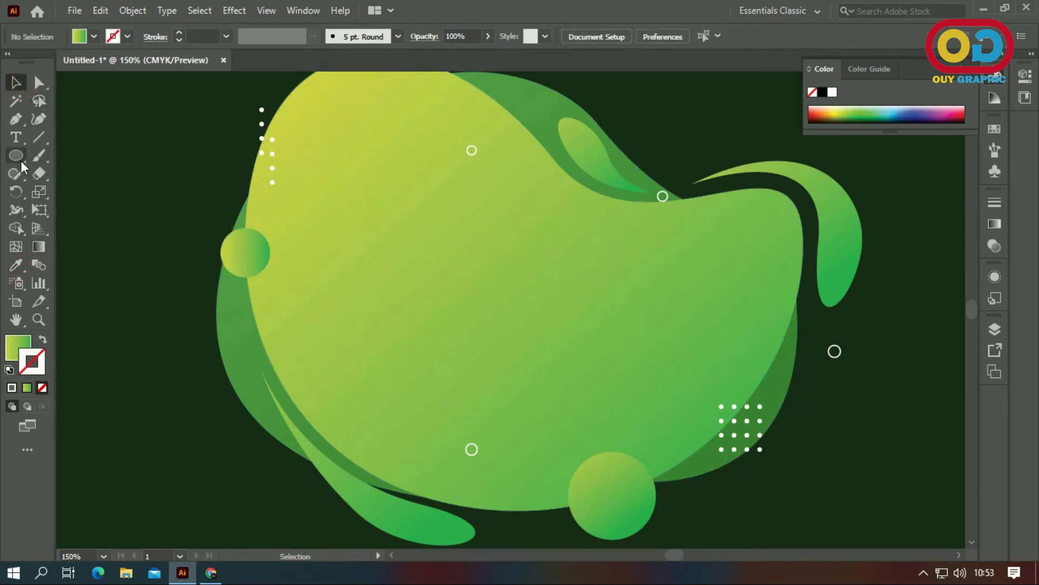
{"action": "left_click_drag", "start_coordinate": [20, 160], "coordinate": [81, 209]}
{"action": "left_click", "coordinate": [402, 320]}
Step: Make a three-sided triangle with the rings' white outline, rotated about 30° and shrunk tiny
{"action": "left_click", "coordinate": [475, 319]}
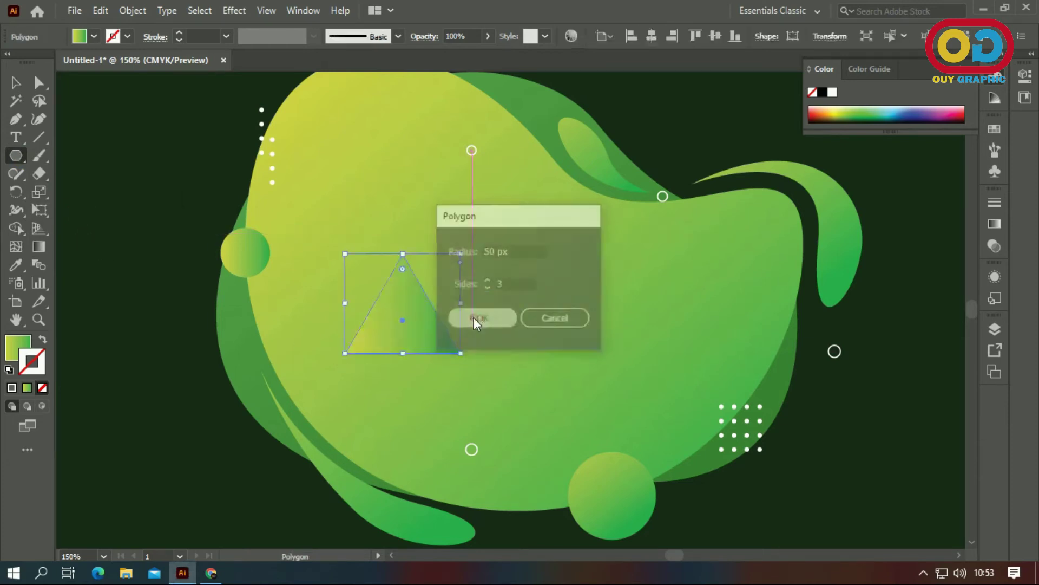
{"action": "left_click", "coordinate": [15, 266]}
{"action": "left_click", "coordinate": [470, 150]}
{"action": "left_click", "coordinate": [15, 82]}
{"action": "left_click", "coordinate": [98, 154]}
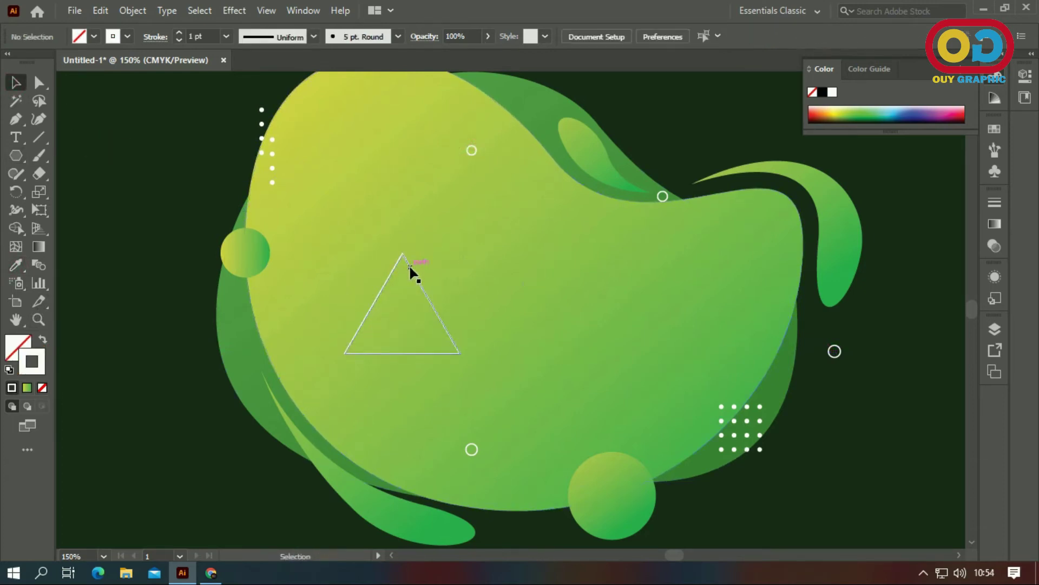
{"action": "left_click", "coordinate": [410, 271]}
{"action": "left_click_drag", "start_coordinate": [463, 252], "coordinate": [487, 293]}
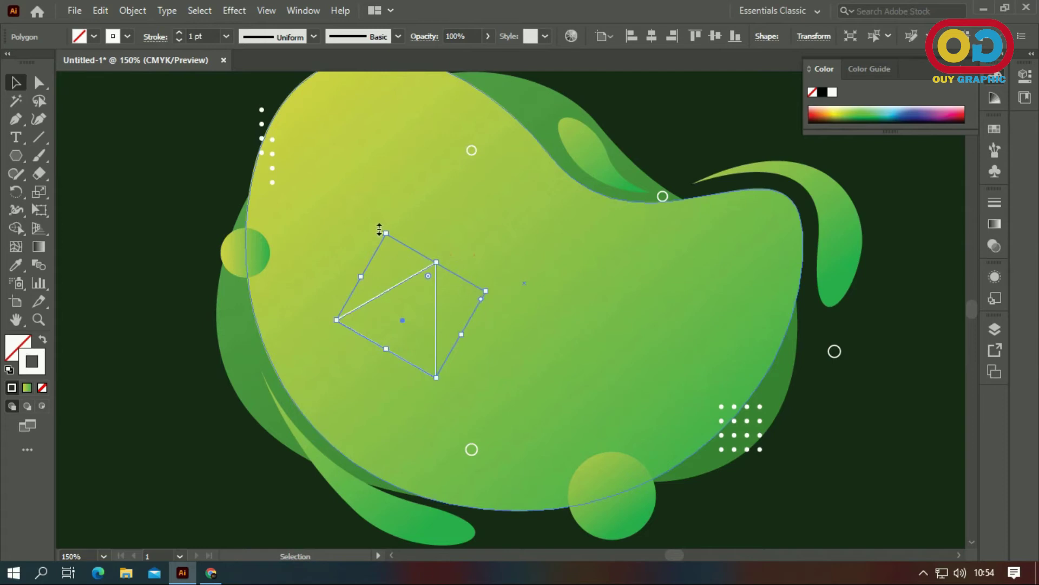
{"action": "left_click_drag", "start_coordinate": [388, 233], "coordinate": [417, 328]}
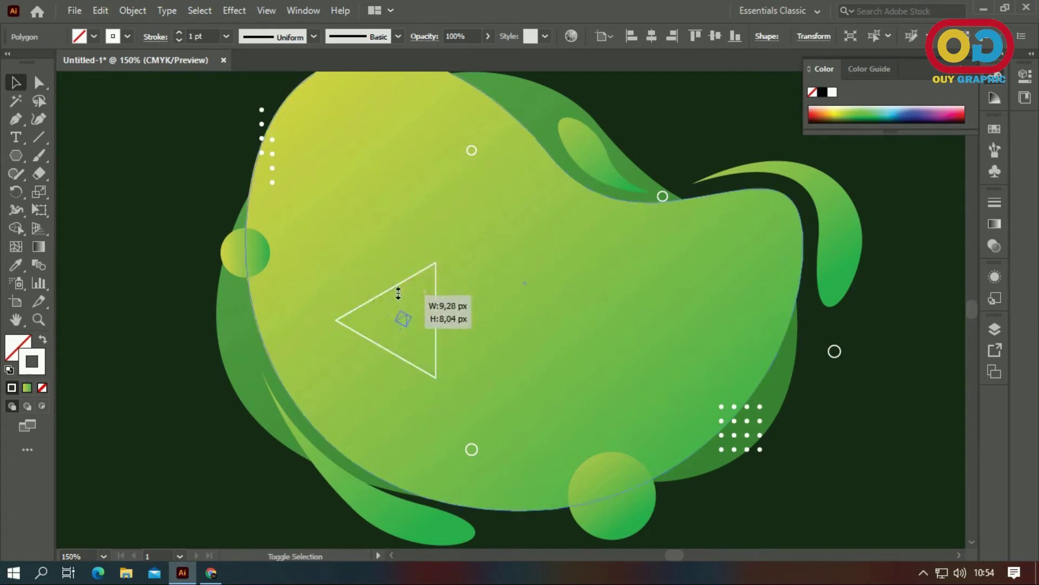
Step: Move the tiny triangle into place beside the blob
{"action": "left_click_drag", "start_coordinate": [444, 390], "coordinate": [448, 355]}
{"action": "scroll", "coordinate": [447, 355], "scroll_direction": "up", "scroll_amount": 2}
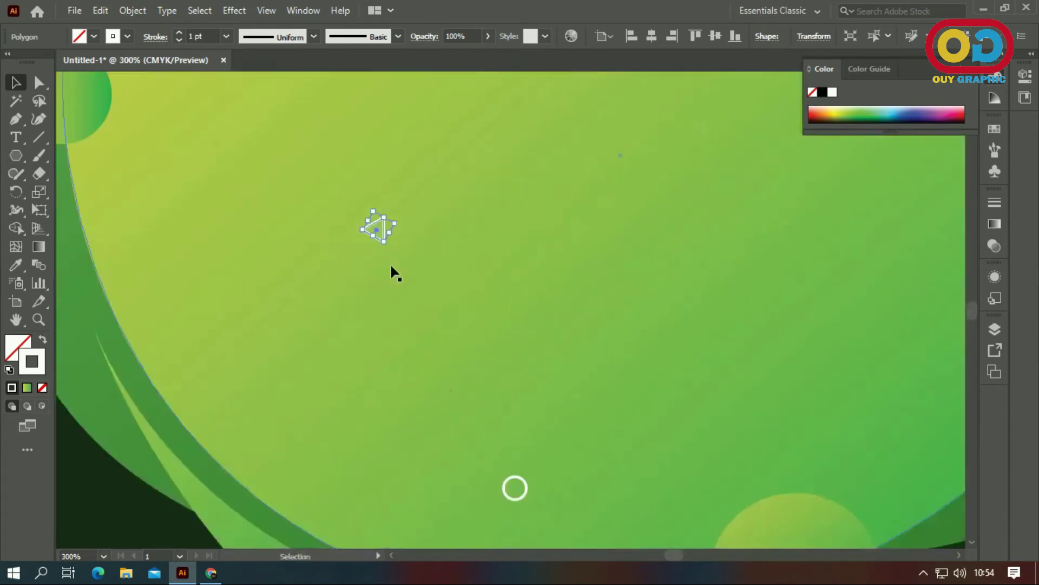
{"action": "scroll", "coordinate": [406, 275], "scroll_direction": "down", "scroll_amount": 1}
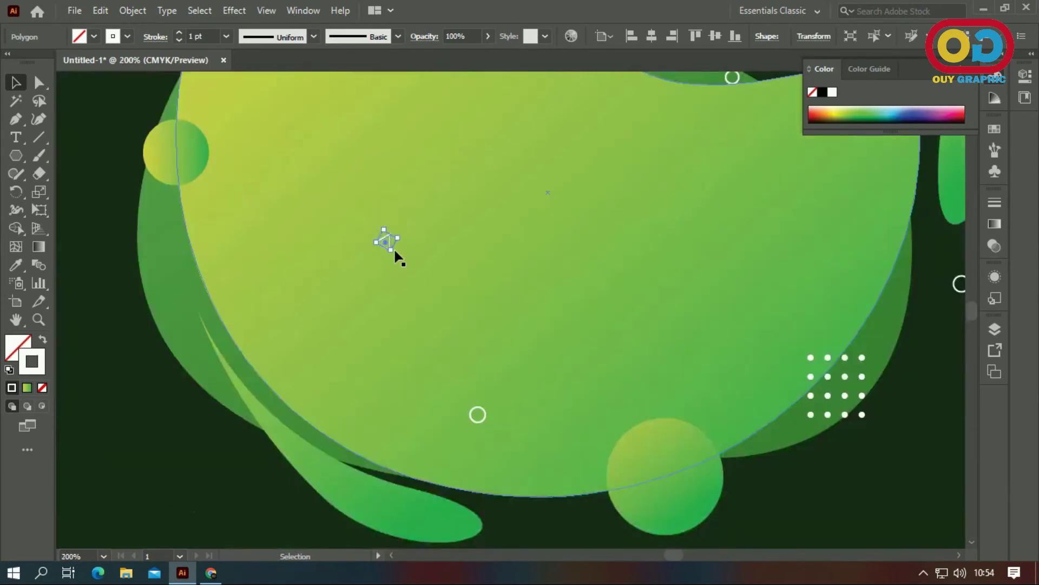
{"action": "mouse_move", "coordinate": [384, 241]}
{"action": "left_mouse_down"}
{"action": "mouse_move", "coordinate": [340, 459]}
{"action": "mouse_move", "coordinate": [571, 177]}
{"action": "mouse_move", "coordinate": [650, 421]}
{"action": "left_mouse_up"}
{"action": "scroll", "coordinate": [375, 448], "scroll_direction": "down", "scroll_amount": 1}
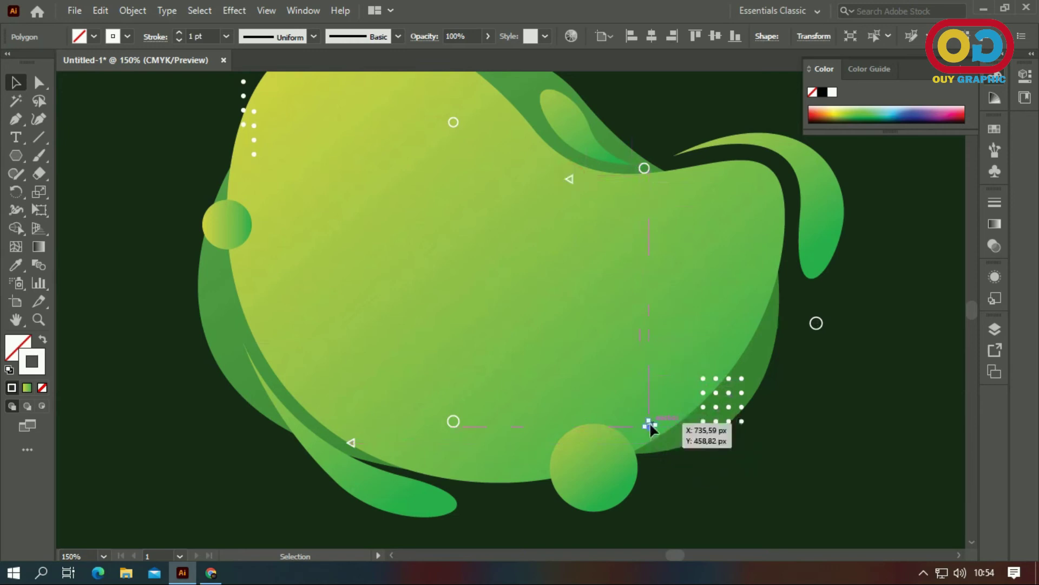
{"action": "left_click", "coordinate": [680, 478]}
Step: Copy the triangle upward and a ring to the left, then draw a short diagonal line on top
{"action": "scroll", "coordinate": [648, 430], "scroll_direction": "down", "scroll_amount": 1}
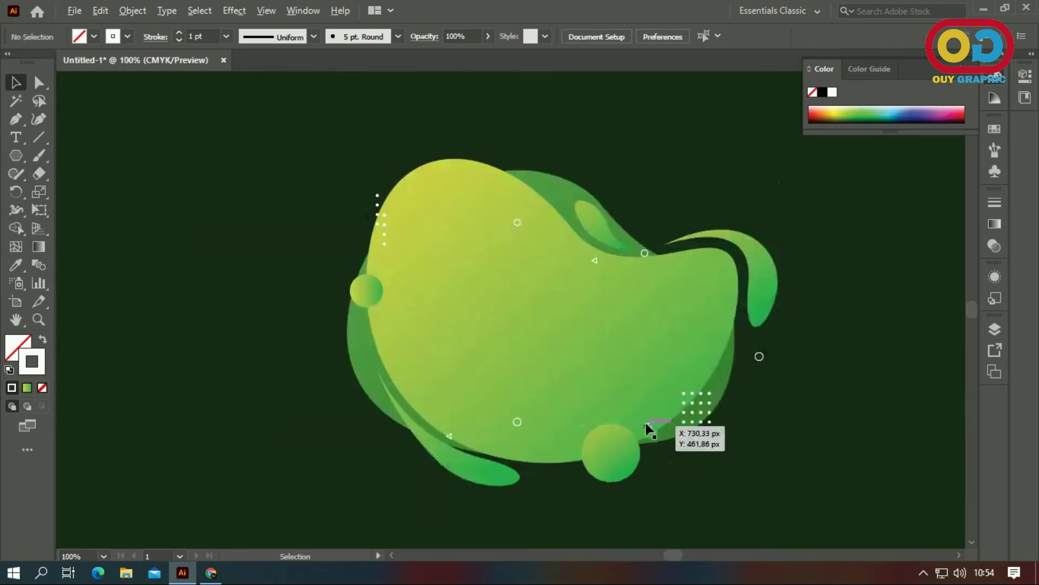
{"action": "mouse_move", "coordinate": [646, 424]}
{"action": "left_mouse_down"}
{"action": "mouse_move", "coordinate": [401, 174]}
{"action": "mouse_move", "coordinate": [368, 160]}
{"action": "left_mouse_up"}
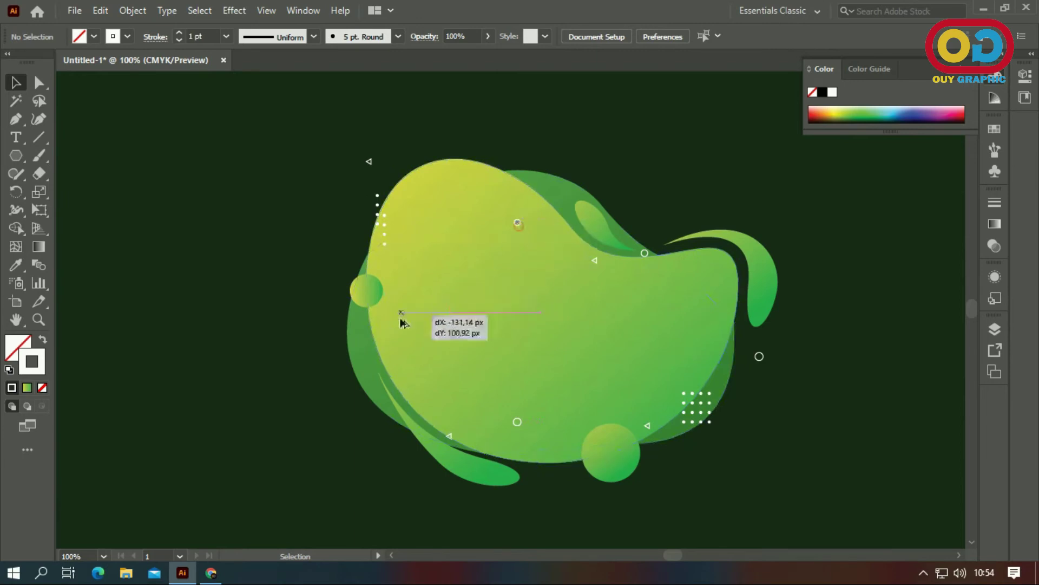
{"action": "left_click_drag", "start_coordinate": [517, 222], "coordinate": [362, 339]}
{"action": "left_click", "coordinate": [300, 328]}
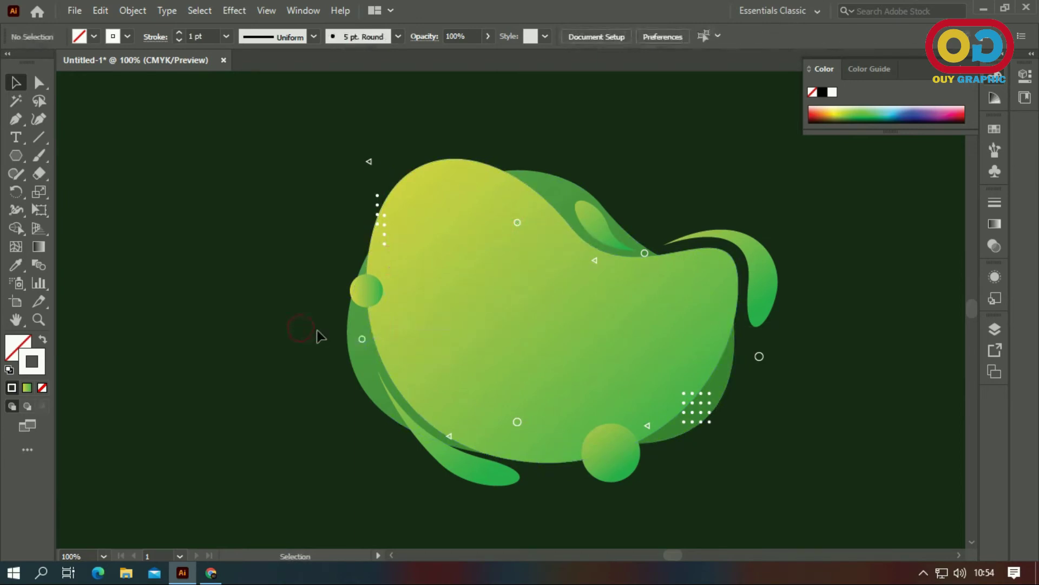
{"action": "left_click_drag", "start_coordinate": [519, 140], "coordinate": [466, 193]}
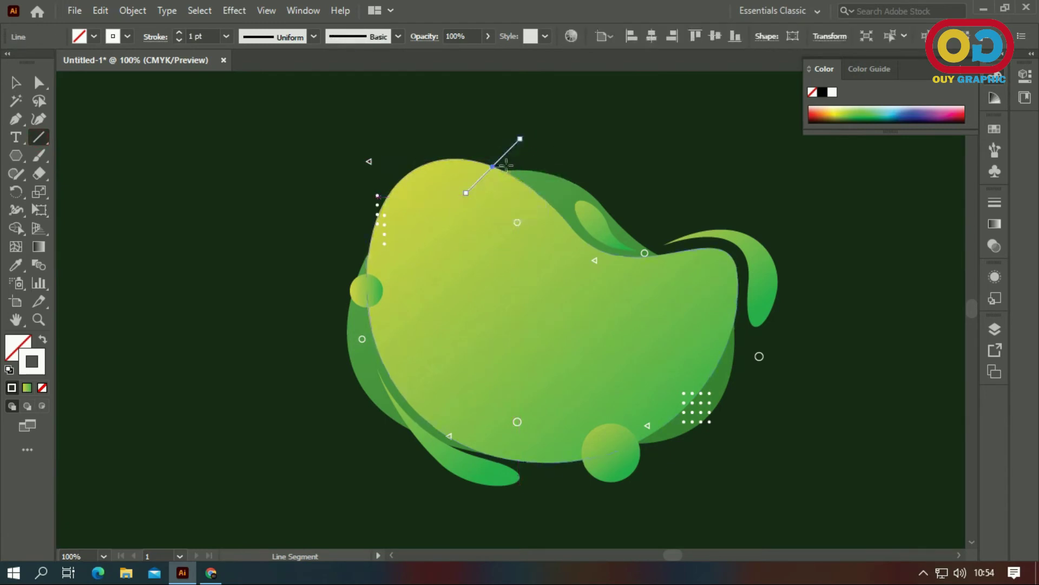
Step: Duplicate the diagonal line into a parallel pair and group the two lines
{"action": "key", "text": "v"}
{"action": "left_click", "coordinate": [584, 140]}
{"action": "mouse_move", "coordinate": [506, 158]}
{"action": "left_mouse_down"}
{"action": "mouse_move", "coordinate": [536, 139]}
{"action": "mouse_move", "coordinate": [512, 163]}
{"action": "left_mouse_up"}
{"action": "left_click", "coordinate": [595, 157]}
{"action": "right_click", "coordinate": [524, 144]}
{"action": "left_click", "coordinate": [533, 238]}
{"action": "left_click", "coordinate": [587, 160]}
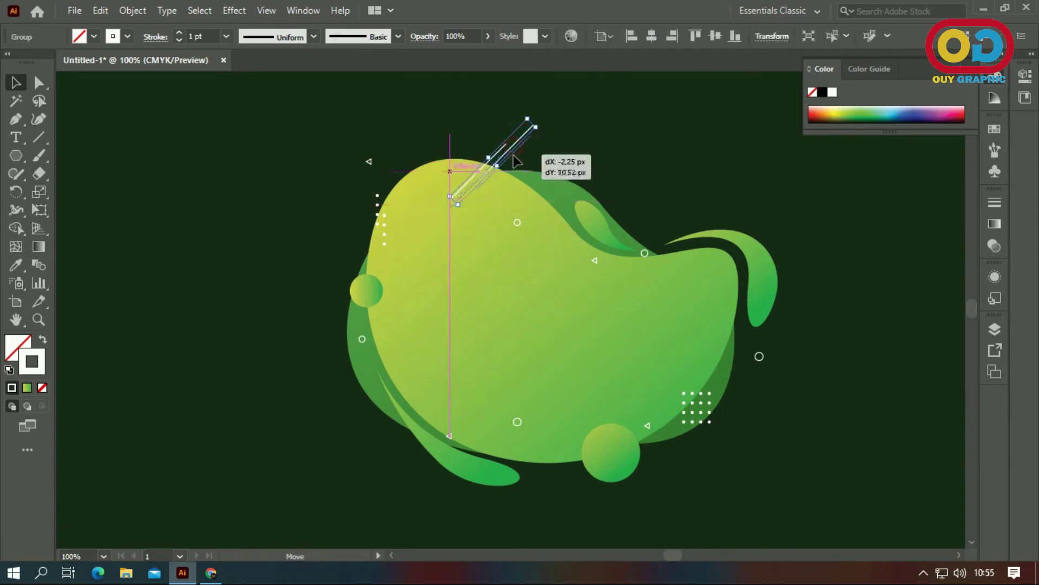
Step: Copy the line pair down across the small gradient circle at the blob's bottom
{"action": "left_click", "coordinate": [558, 168]}
{"action": "scroll", "coordinate": [580, 174], "scroll_direction": "down", "scroll_amount": 1}
{"action": "left_click_drag", "start_coordinate": [488, 126], "coordinate": [582, 415], "text": "alt"}
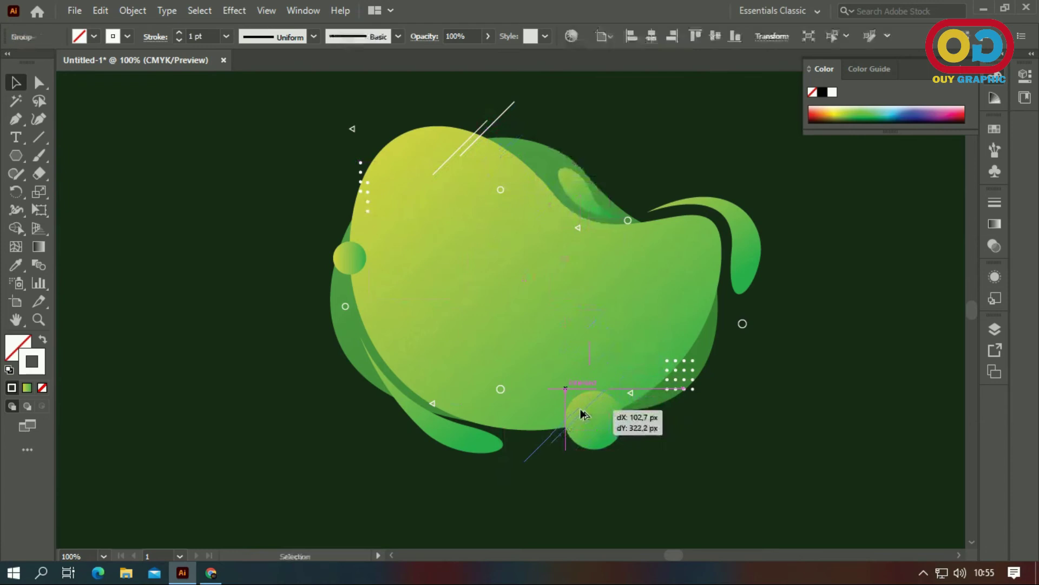
{"action": "left_click", "coordinate": [639, 457]}
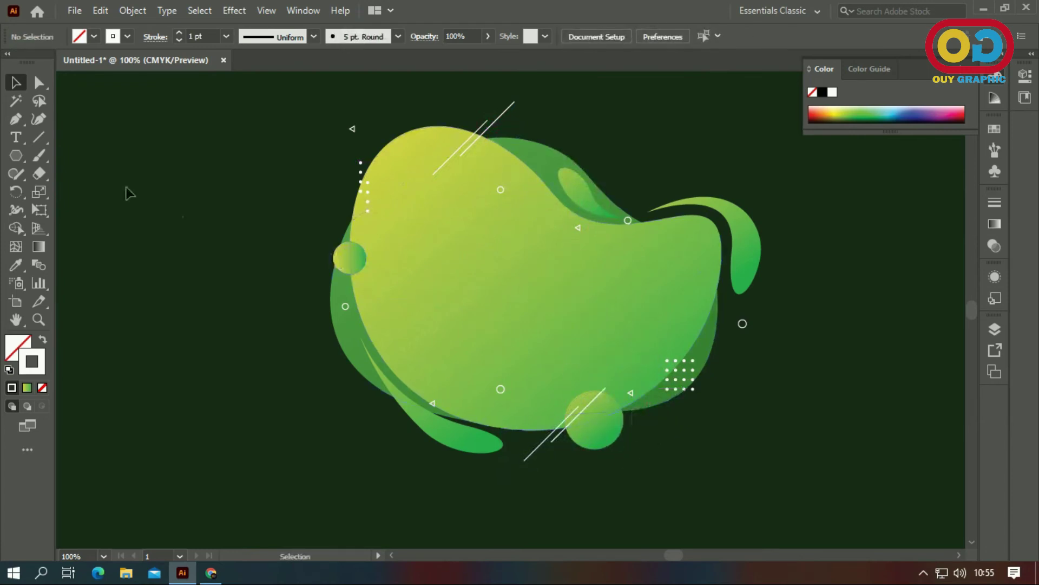
{"action": "left_click", "coordinate": [16, 119]}
Step: Pen-draw a thin white arc around the outside of the right-hand curl
{"action": "left_click_drag", "start_coordinate": [756, 235], "coordinate": [683, 258]}
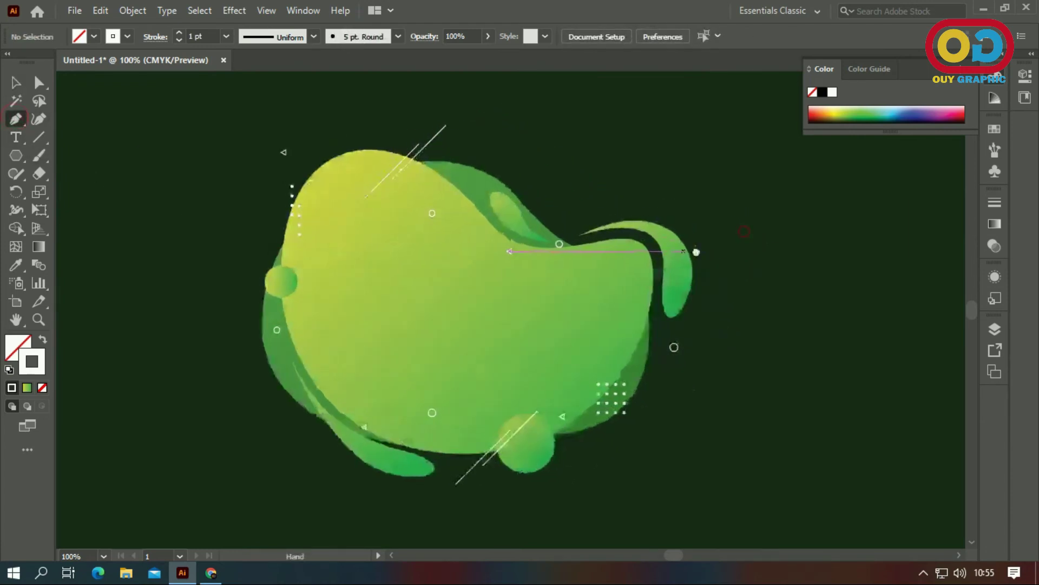
{"action": "mouse_move", "coordinate": [612, 216]}
{"action": "left_mouse_down"}
{"action": "mouse_move", "coordinate": [692, 277]}
{"action": "mouse_move", "coordinate": [697, 352]}
{"action": "left_mouse_up"}
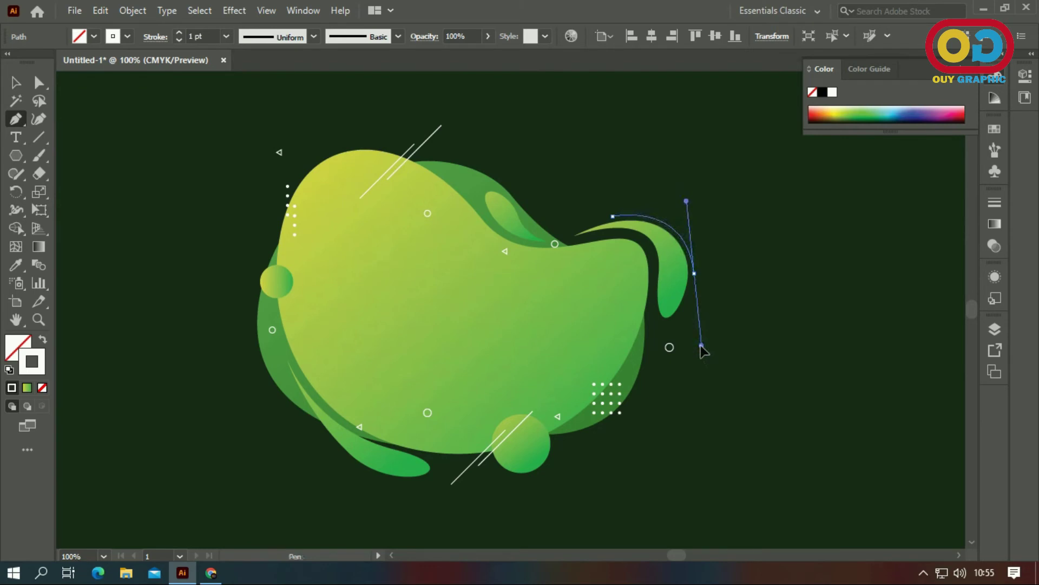
{"action": "mouse_move", "coordinate": [697, 352]}
{"action": "left_mouse_down"}
{"action": "mouse_move", "coordinate": [670, 247]}
{"action": "mouse_move", "coordinate": [707, 331]}
{"action": "left_mouse_up"}
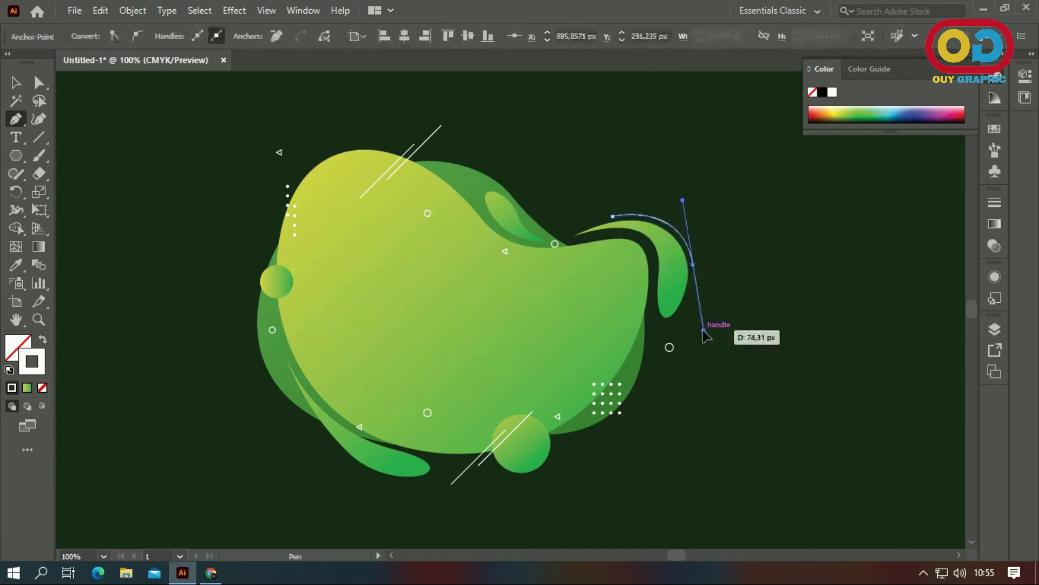
{"action": "key", "text": "v"}
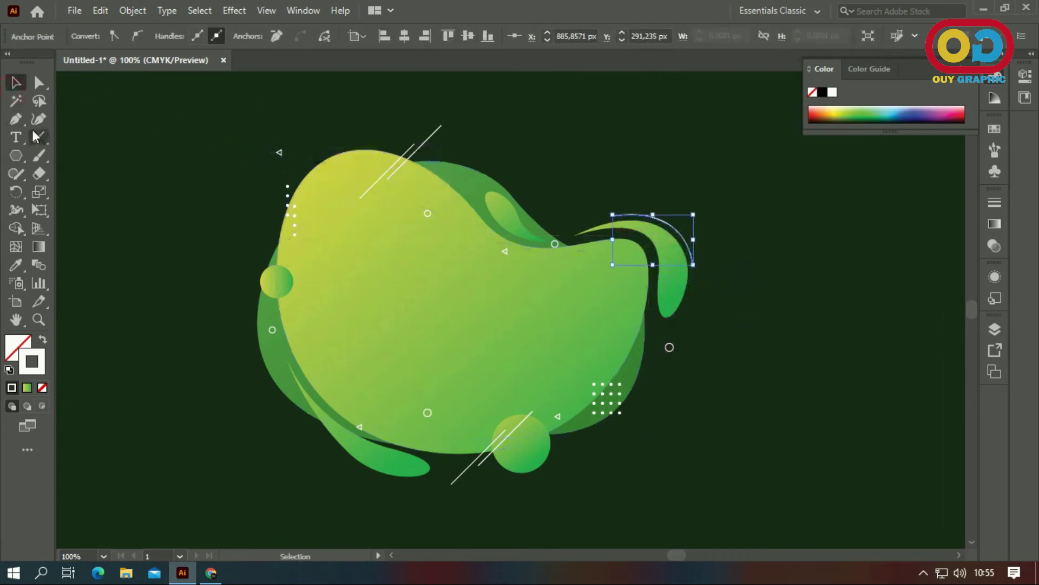
Step: Add two anchor points on the arc and delete the segment between them to leave a gap
{"action": "left_click_drag", "start_coordinate": [15, 119], "coordinate": [76, 116]}
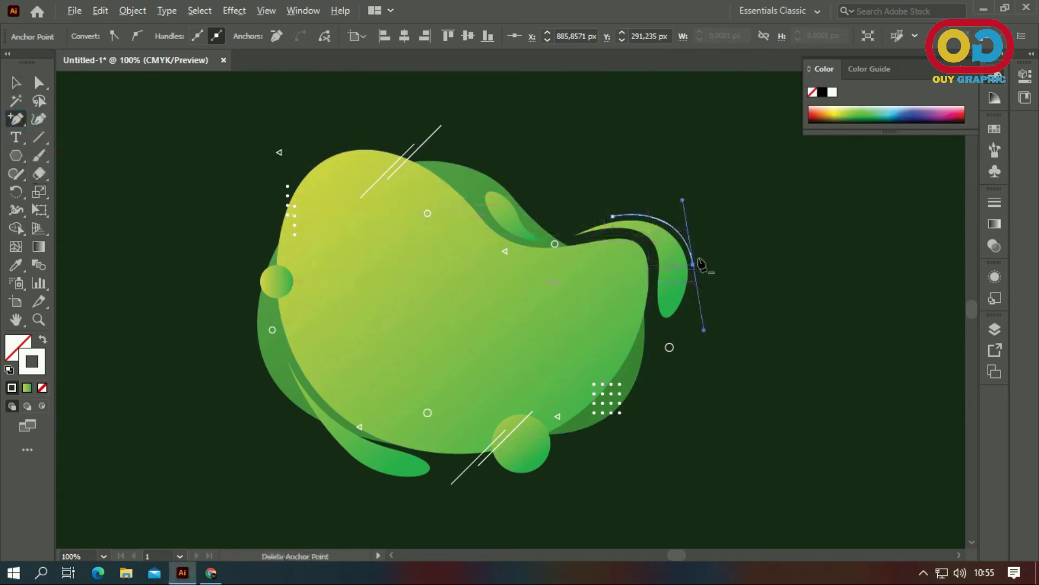
{"action": "scroll", "coordinate": [702, 264], "scroll_direction": "up", "scroll_amount": 3}
{"action": "left_click", "coordinate": [666, 221]}
{"action": "left_click", "coordinate": [673, 240]}
{"action": "key", "text": "a"}
{"action": "left_click", "coordinate": [700, 204]}
{"action": "left_click", "coordinate": [670, 230]}
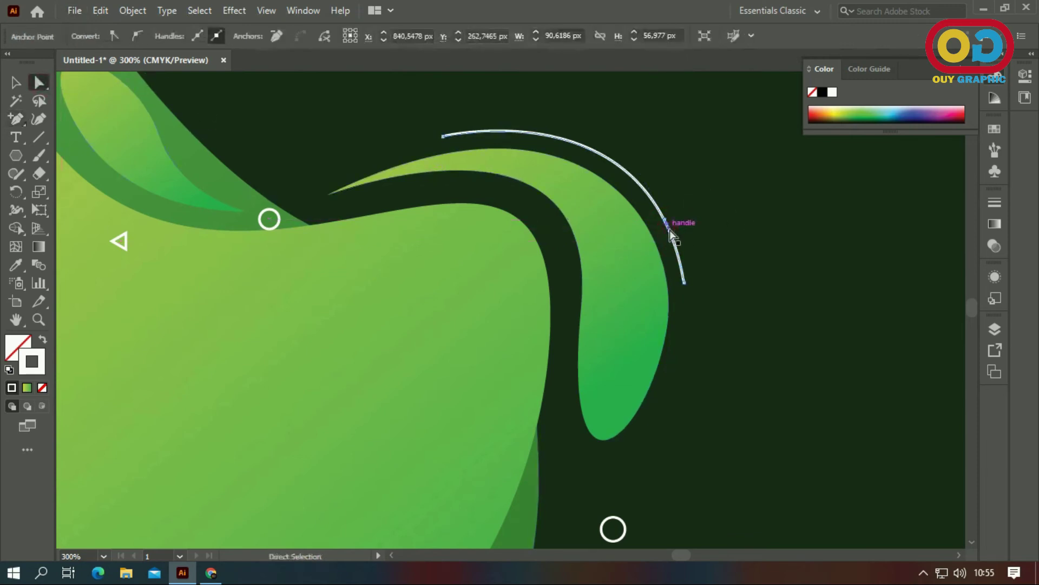
{"action": "key", "text": "Delete"}
{"action": "scroll", "coordinate": [713, 239], "scroll_direction": "down", "scroll_amount": 1}
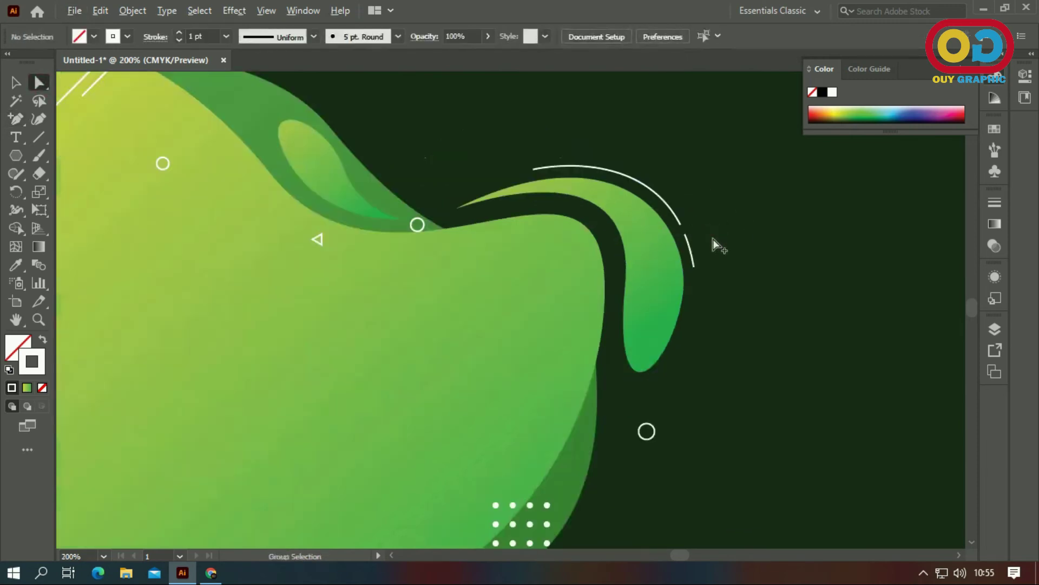
{"action": "scroll", "coordinate": [713, 238], "scroll_direction": "down", "scroll_amount": 2}
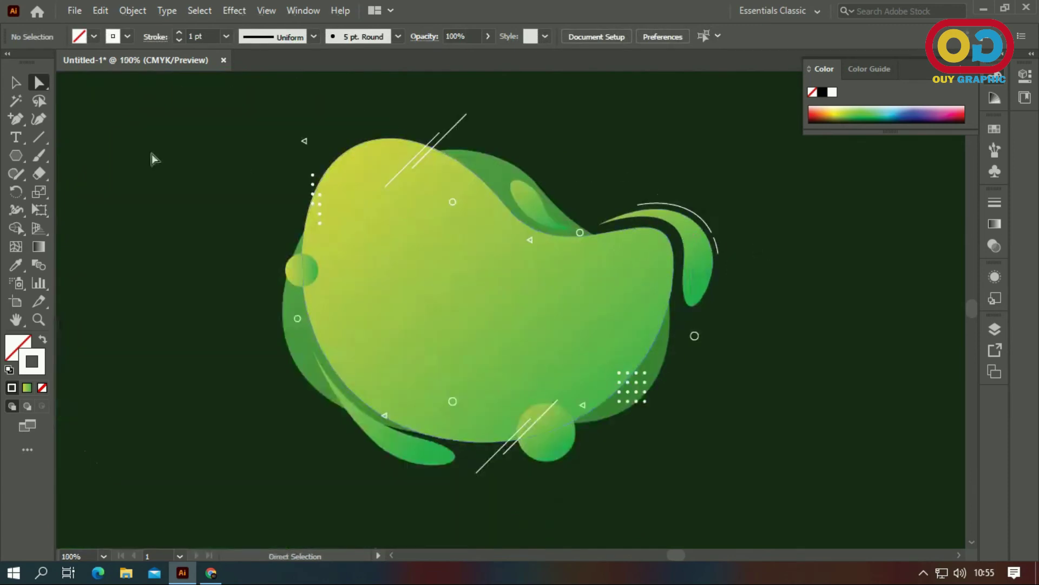
Step: Pen-draw a curved arc beneath the green droplet at the blob's lower left
{"action": "left_click_drag", "start_coordinate": [24, 115], "coordinate": [65, 114]}
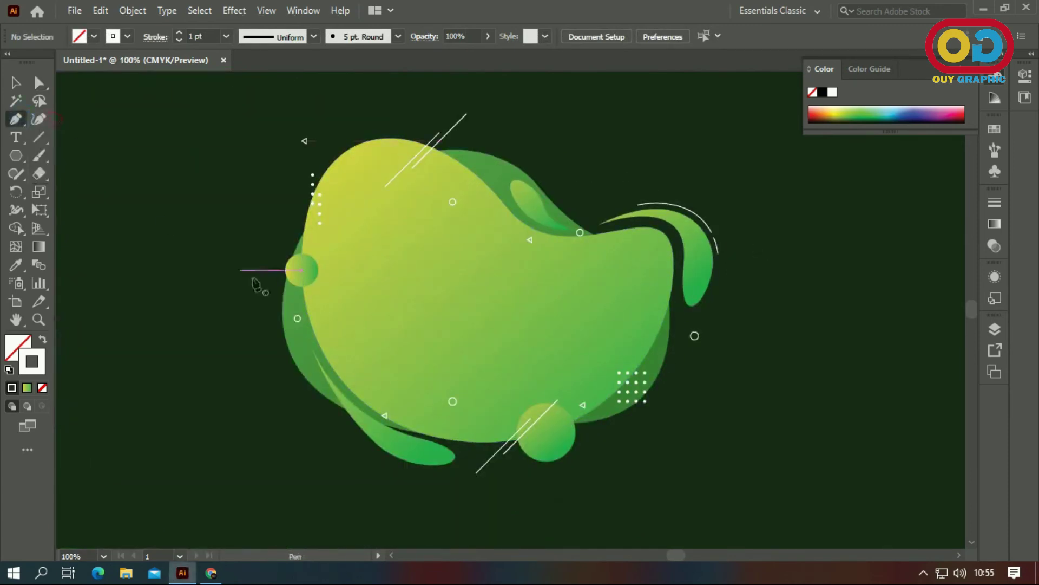
{"action": "left_click_drag", "start_coordinate": [340, 443], "coordinate": [367, 375]}
{"action": "scroll", "coordinate": [371, 368], "scroll_direction": "up", "scroll_amount": 1}
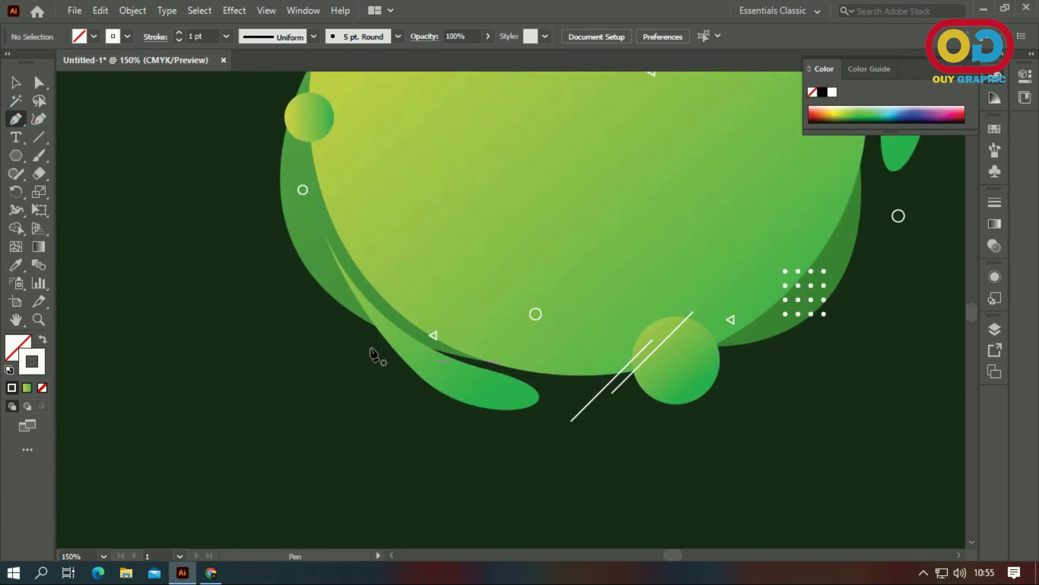
{"action": "left_click", "coordinate": [380, 347]}
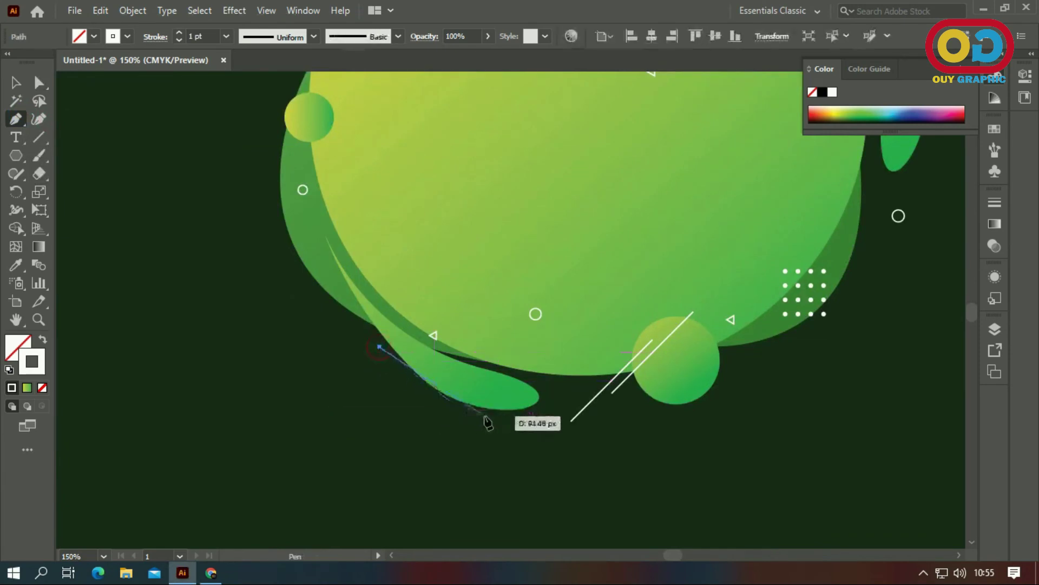
{"action": "left_click_drag", "start_coordinate": [488, 414], "coordinate": [551, 414]}
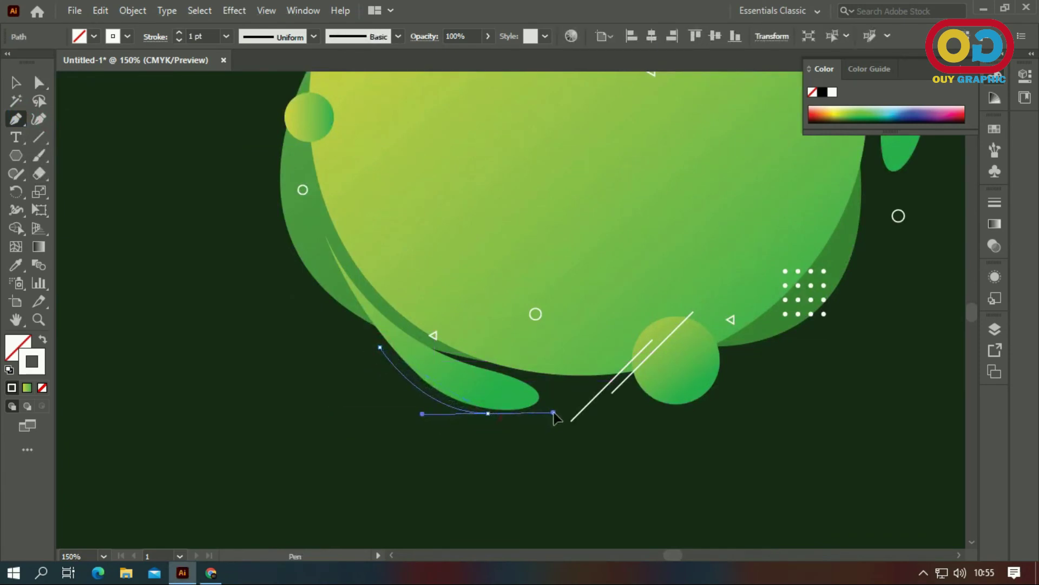
{"action": "left_click", "coordinate": [398, 372], "text": "ctrl"}
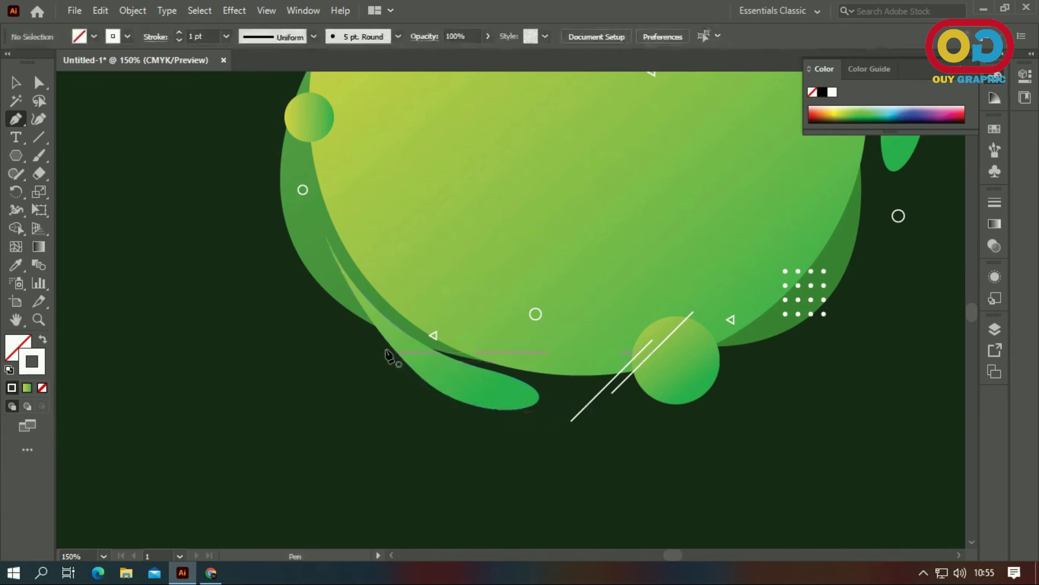
{"action": "left_click", "coordinate": [386, 349]}
{"action": "left_click_drag", "start_coordinate": [495, 415], "coordinate": [565, 416]}
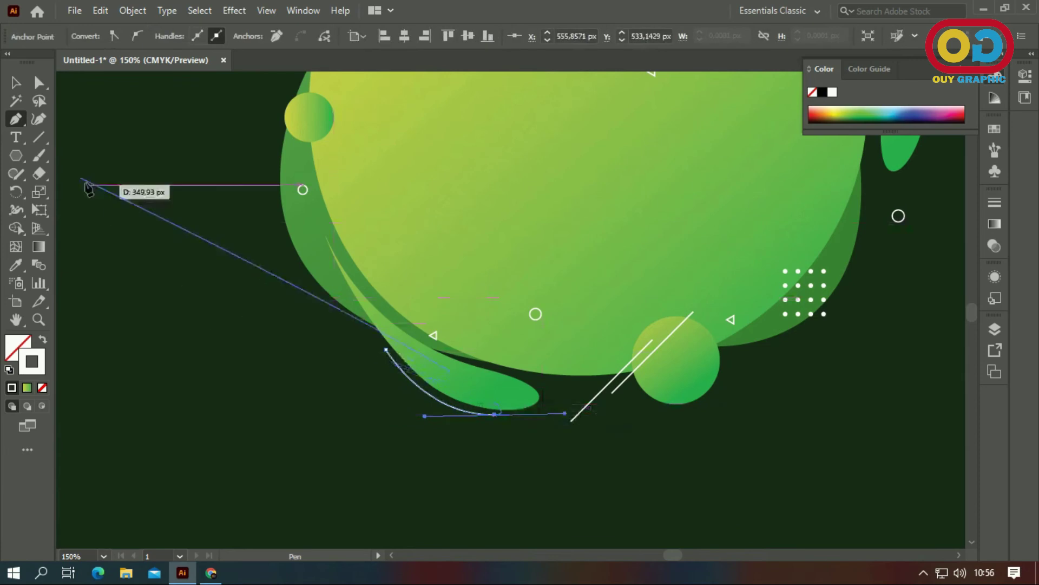
{"action": "left_click", "coordinate": [16, 82]}
Step: Add two anchor points on the lower-left arc and cut the segment between them
{"action": "left_click_drag", "start_coordinate": [16, 120], "coordinate": [65, 151]}
{"action": "scroll", "coordinate": [447, 433], "scroll_direction": "up", "scroll_amount": 3}
{"action": "key", "text": "plus"}
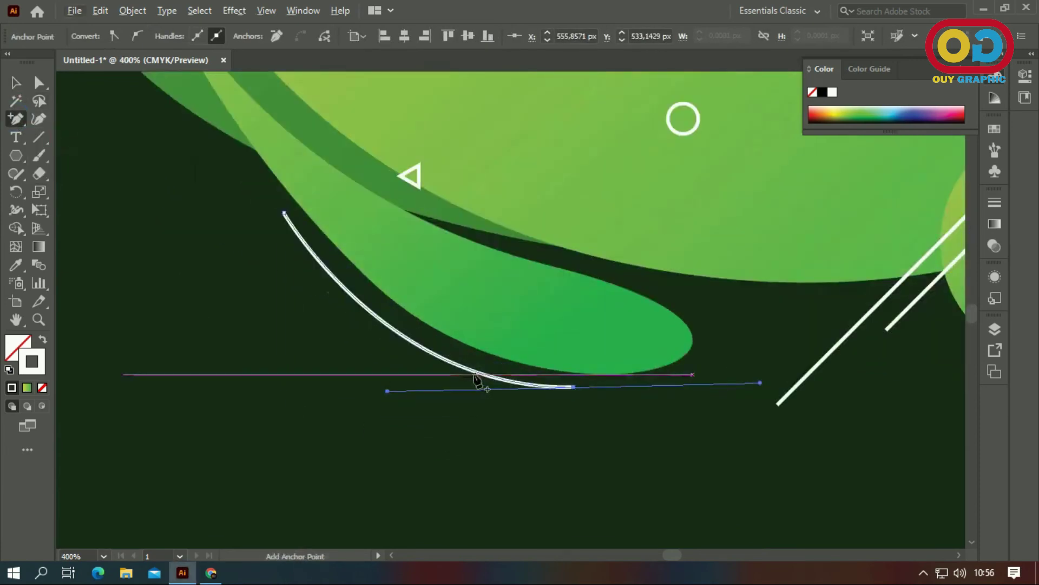
{"action": "left_click", "coordinate": [466, 368]}
{"action": "left_click", "coordinate": [484, 376]}
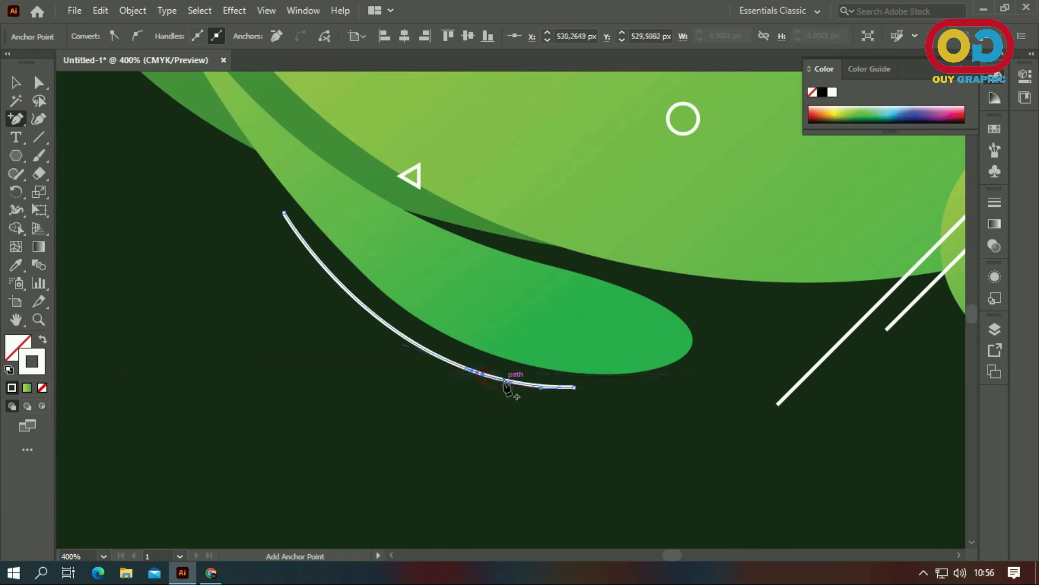
{"action": "left_click", "coordinate": [39, 82]}
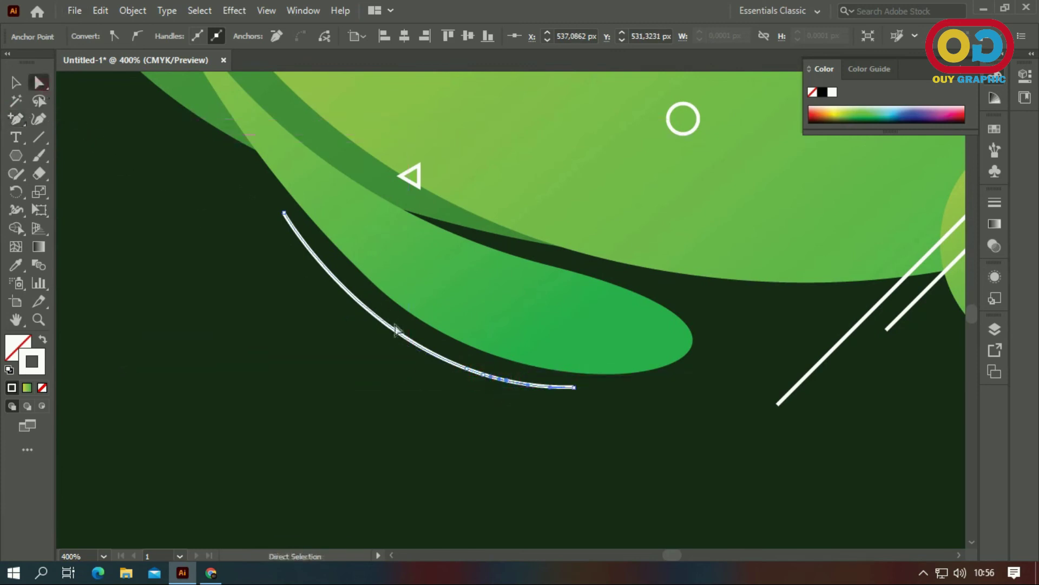
{"action": "key", "text": "ctrl+shift+a"}
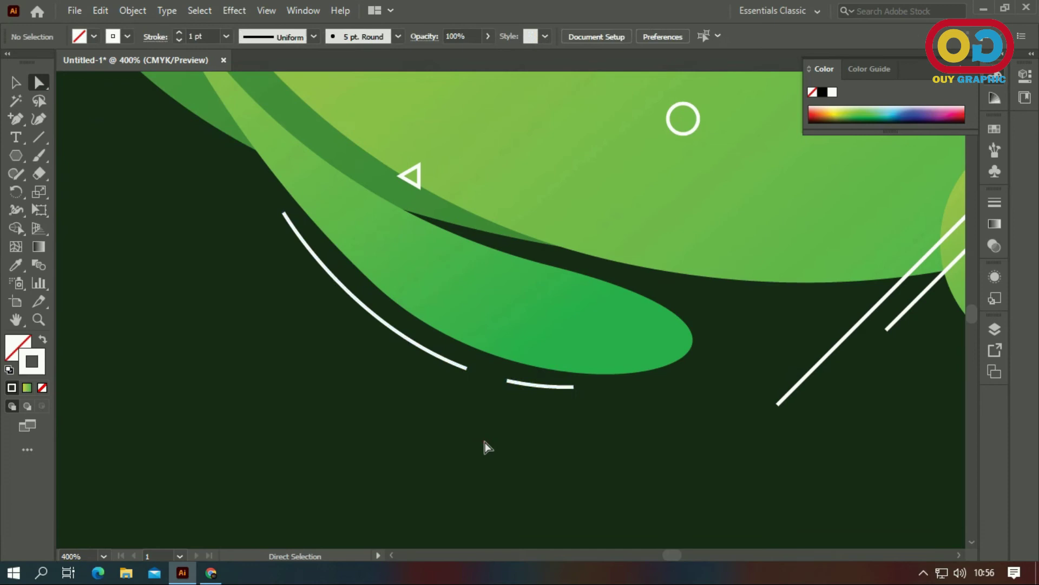
{"action": "scroll", "coordinate": [485, 446], "scroll_direction": "down", "scroll_amount": 2}
{"action": "scroll", "coordinate": [485, 446], "scroll_direction": "down", "scroll_amount": 2}
{"action": "left_click_drag", "start_coordinate": [593, 300], "coordinate": [593, 328]}
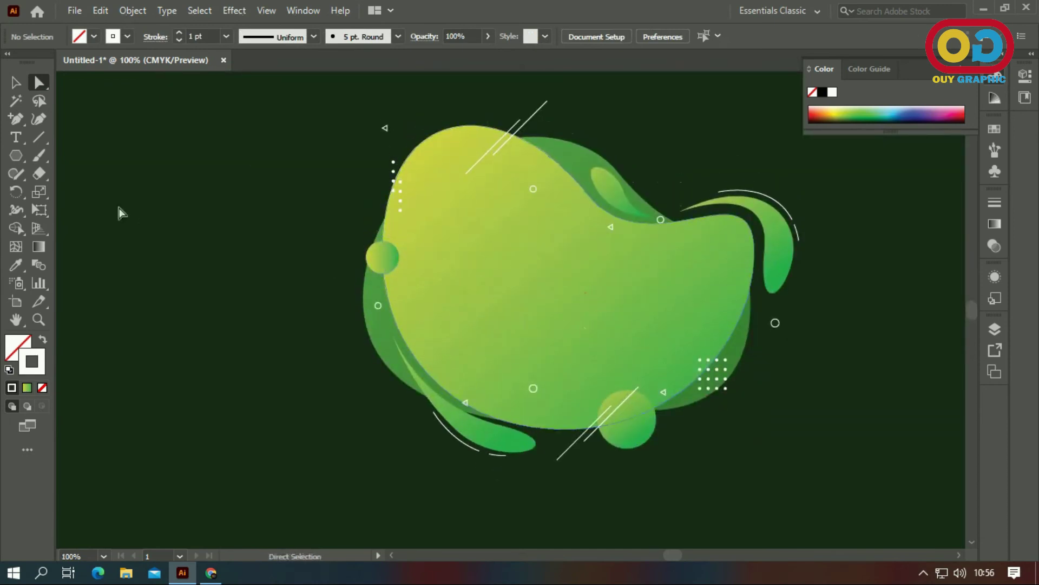
Step: Begin a new Pen arc above the blob's top edge
{"action": "left_click_drag", "start_coordinate": [18, 127], "coordinate": [81, 175]}
{"action": "scroll", "coordinate": [368, 163], "scroll_direction": "up", "scroll_amount": 2}
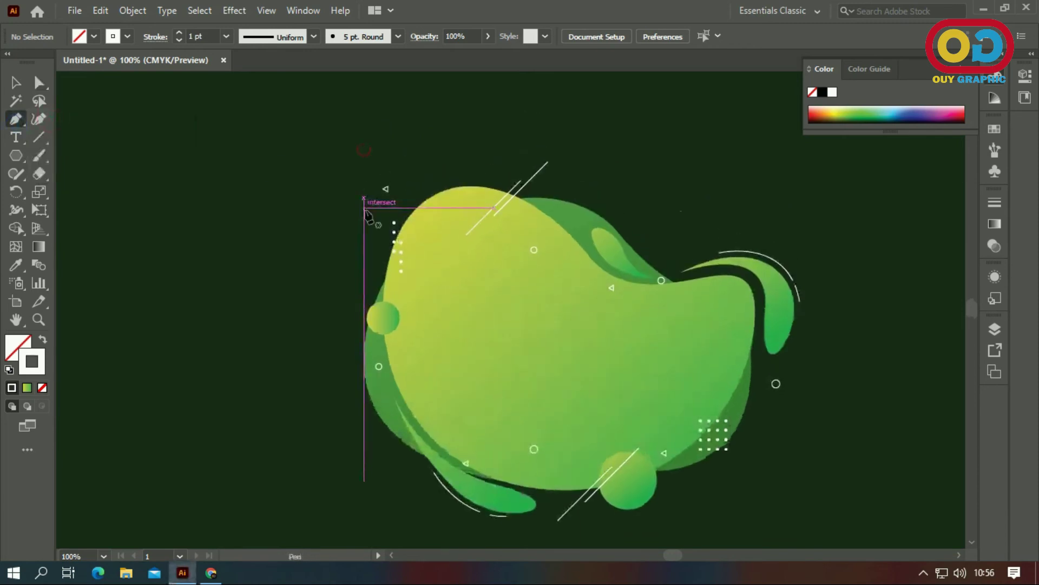
{"action": "scroll", "coordinate": [433, 184], "scroll_direction": "up", "scroll_amount": 1}
{"action": "scroll", "coordinate": [437, 196], "scroll_direction": "up", "scroll_amount": 1}
{"action": "key", "text": "p"}
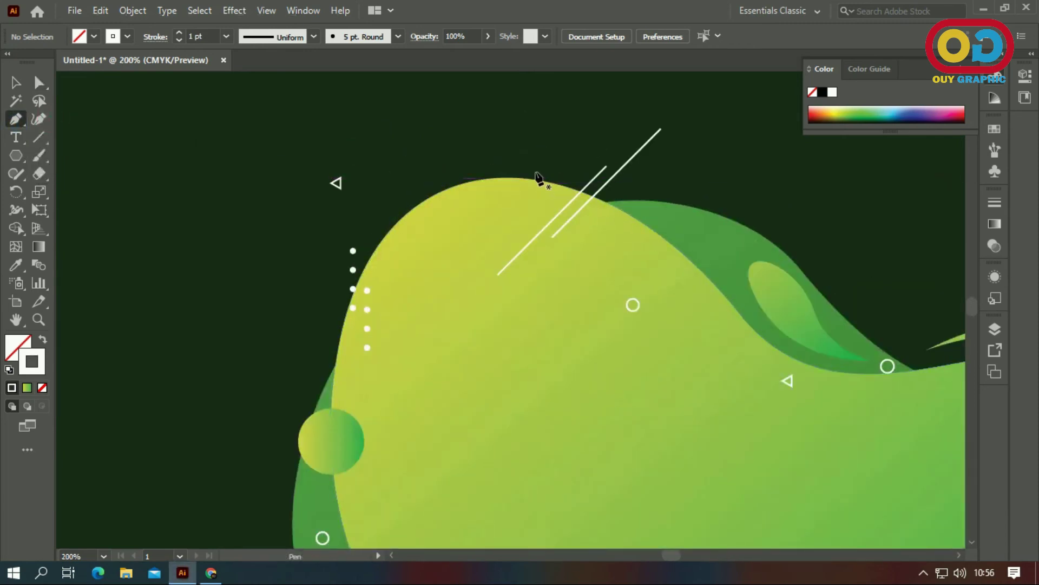
{"action": "left_click", "coordinate": [535, 172]}
Step: Curve the new arc along the blob's top-left edge
{"action": "left_click_drag", "start_coordinate": [380, 228], "coordinate": [317, 310]}
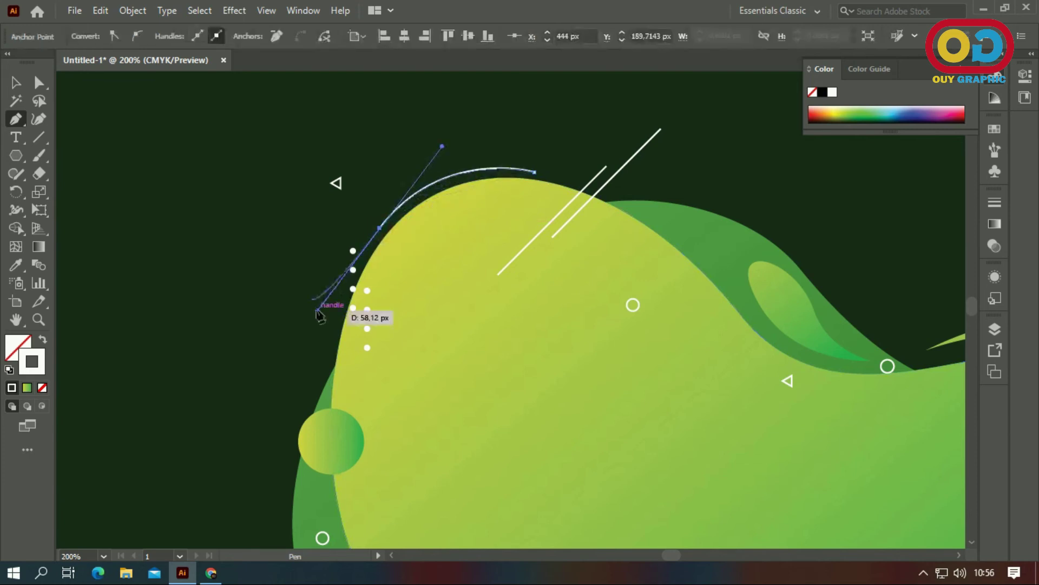
{"action": "left_click", "coordinate": [15, 82]}
{"action": "left_click_drag", "start_coordinate": [16, 118], "coordinate": [61, 134]}
{"action": "left_click", "coordinate": [62, 136]}
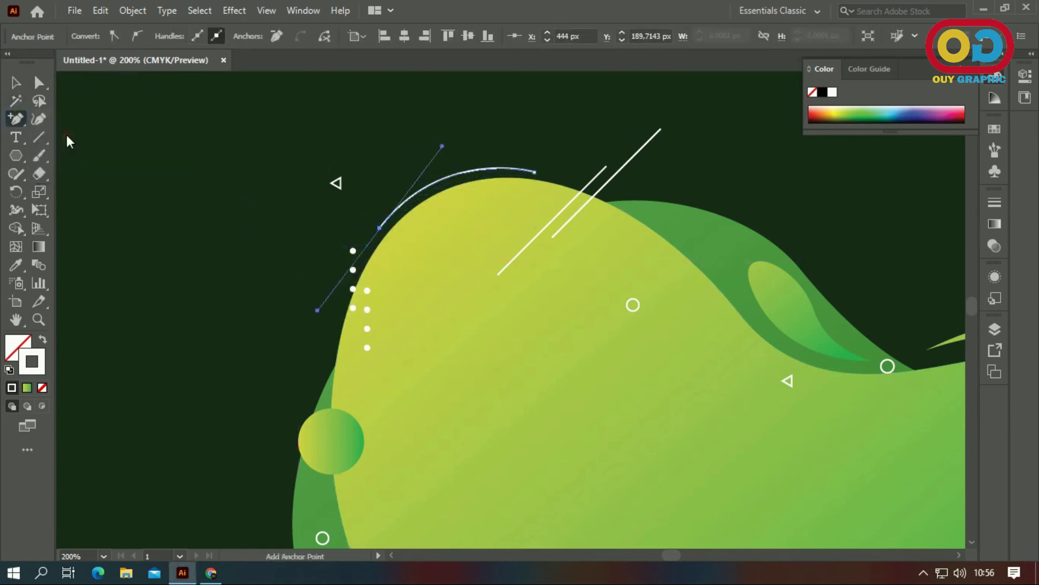
Step: Break the top-left arc with a small gap by adding anchors and deleting a segment
{"action": "scroll", "coordinate": [407, 193], "scroll_direction": "up", "scroll_amount": 1}
{"action": "left_click", "coordinate": [382, 236]}
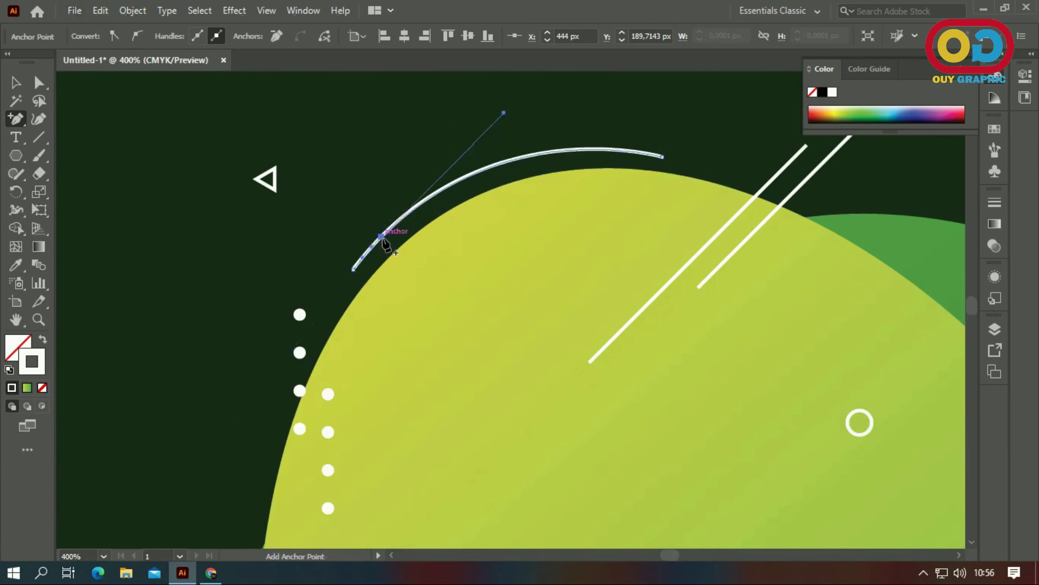
{"action": "left_click", "coordinate": [412, 210]}
{"action": "key", "text": "a"}
{"action": "left_click", "coordinate": [392, 224]}
{"action": "key", "text": "Delete"}
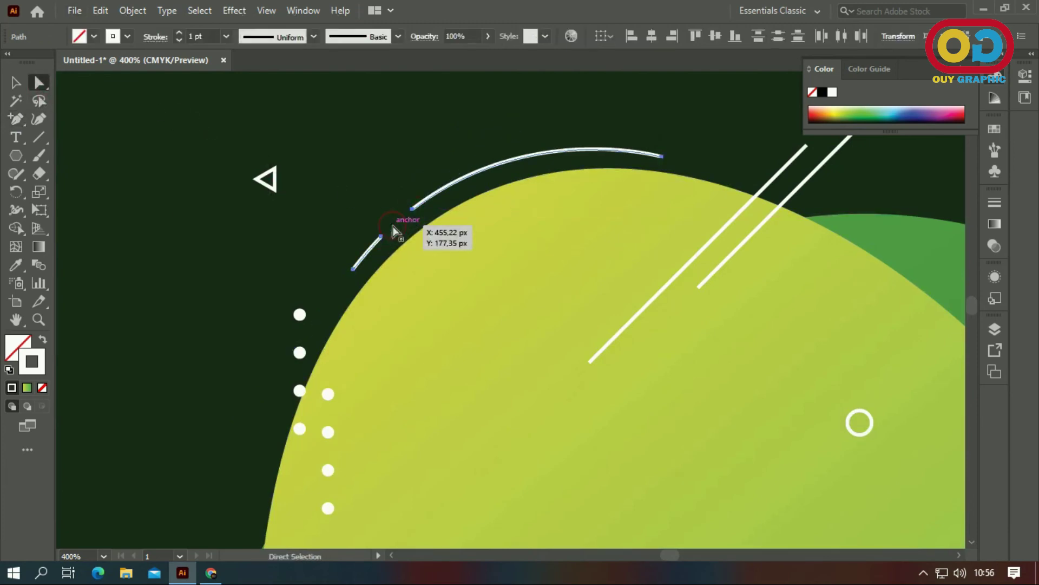
{"action": "scroll", "coordinate": [388, 154], "scroll_direction": "down", "scroll_amount": 1}
{"action": "scroll", "coordinate": [388, 154], "scroll_direction": "down", "scroll_amount": 2}
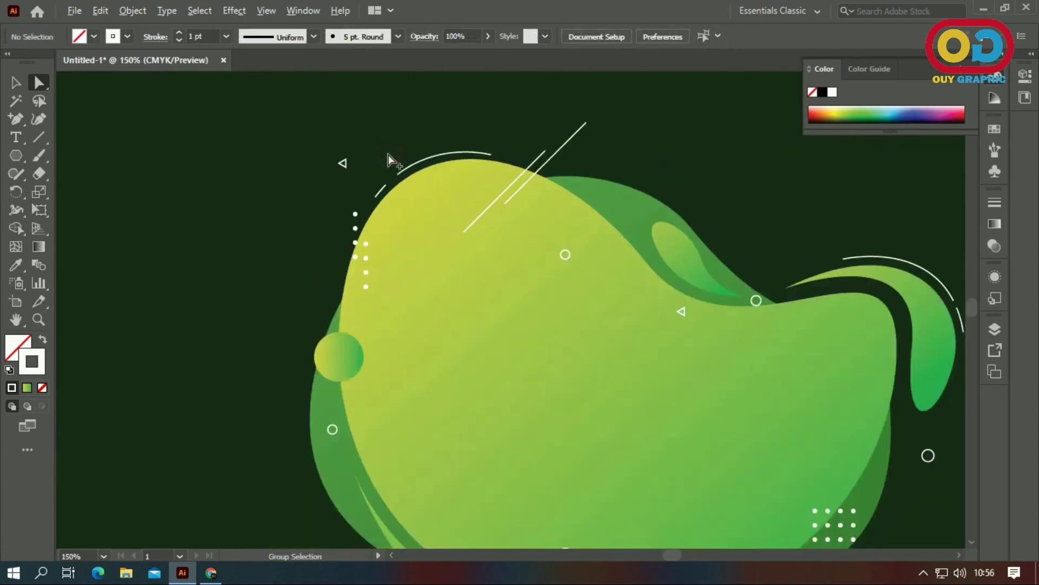
{"action": "scroll", "coordinate": [388, 154], "scroll_direction": "down", "scroll_amount": 1}
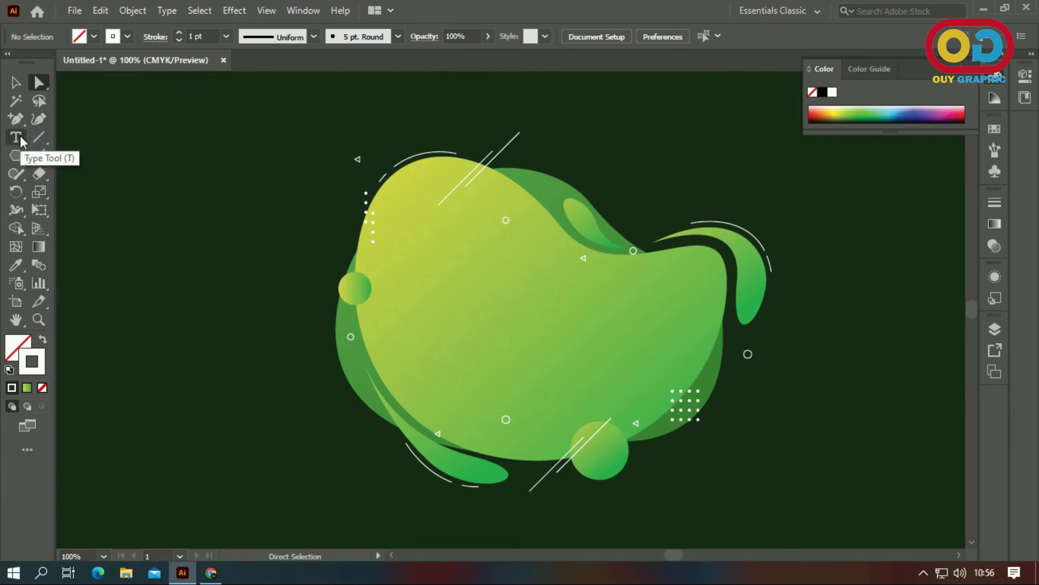
Step: Type 'LOREM IPSUM' in the blob's centre, set in 22 September and enlarged
{"action": "key", "text": "t"}
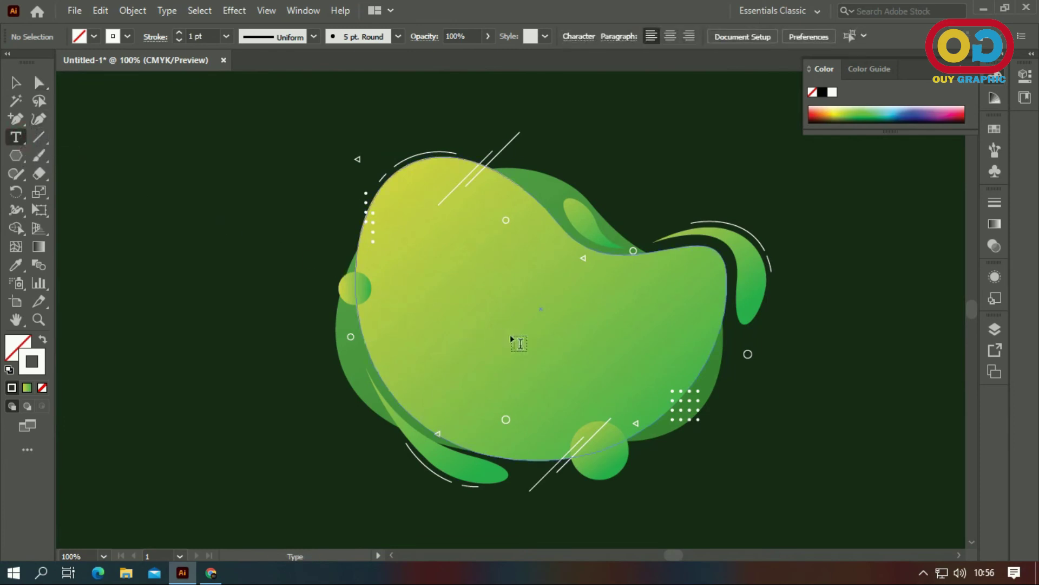
{"action": "left_click", "coordinate": [464, 325]}
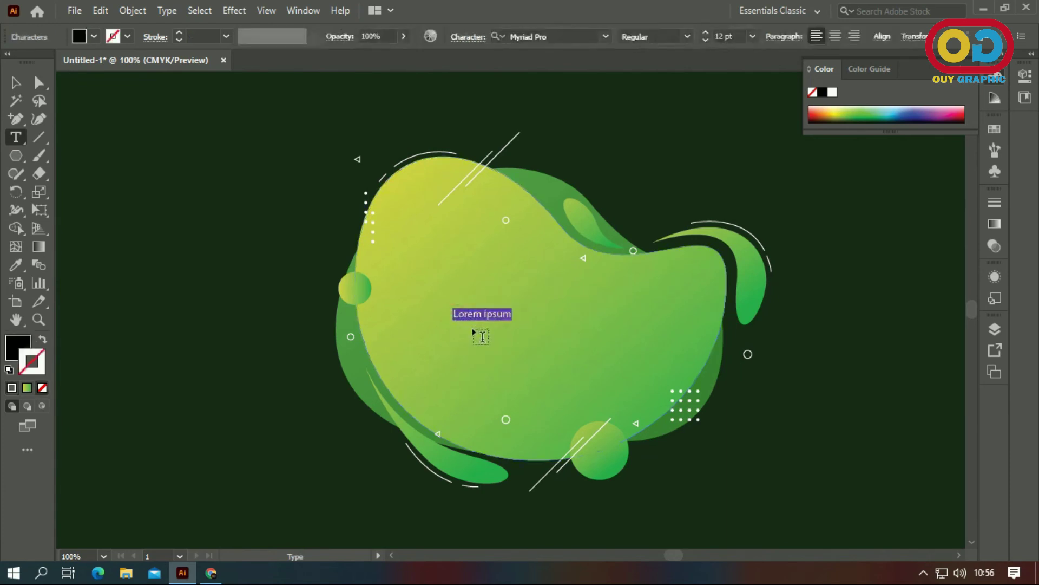
{"action": "type", "text": "LOREM IPSUM"}
{"action": "key", "text": "Escape"}
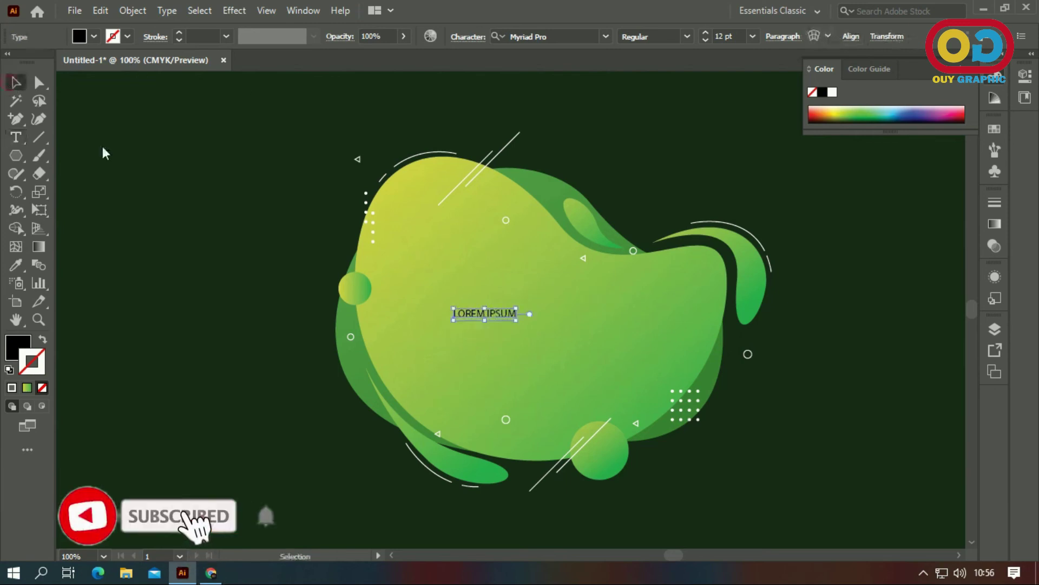
{"action": "right_click", "coordinate": [495, 309]}
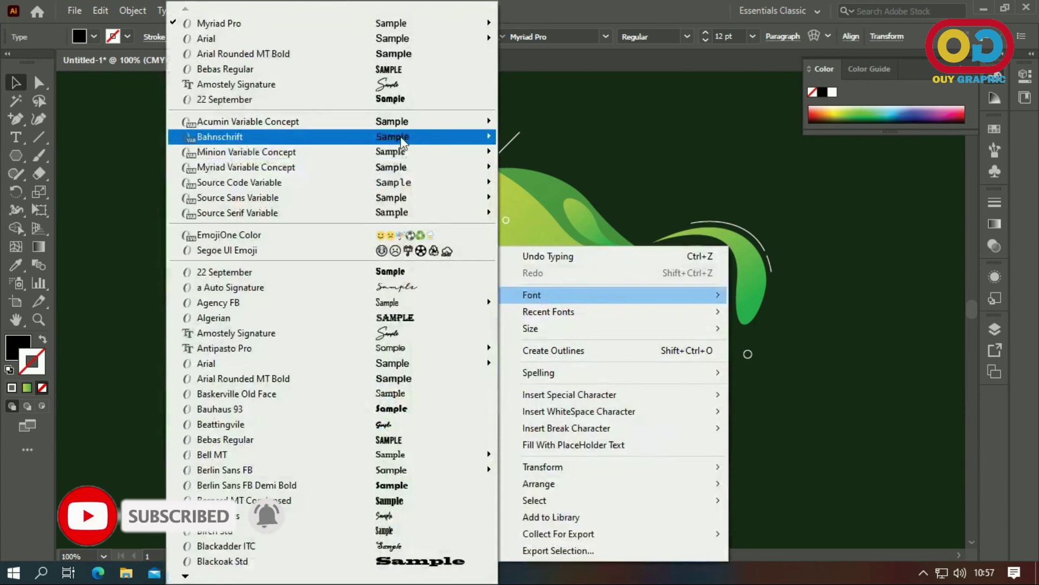
{"action": "mouse_move", "coordinate": [536, 295]}
{"action": "left_click", "coordinate": [387, 99]}
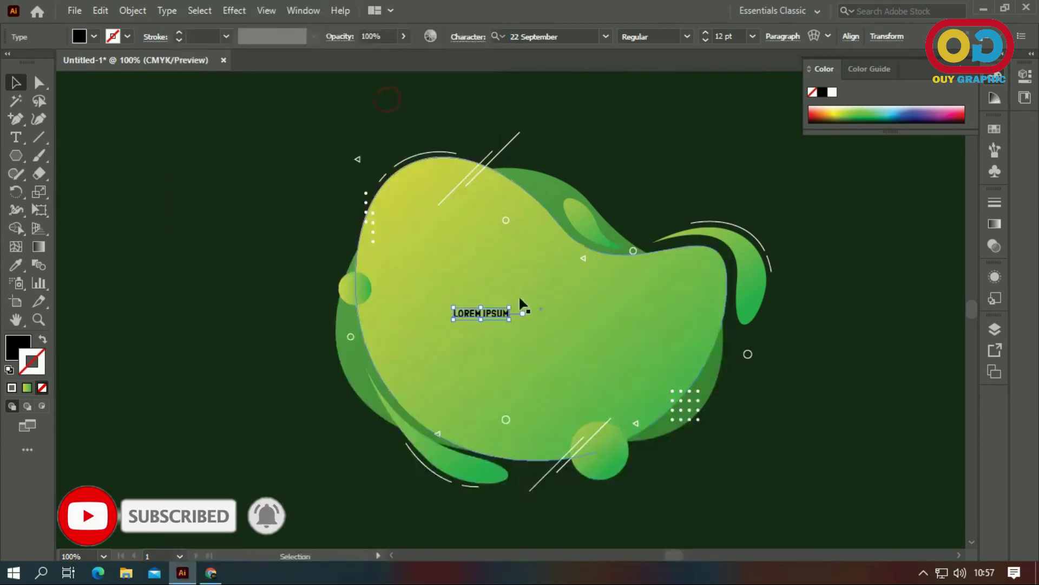
{"action": "mouse_move", "coordinate": [510, 307]}
{"action": "left_mouse_down"}
{"action": "mouse_move", "coordinate": [571, 297]}
{"action": "mouse_move", "coordinate": [590, 322]}
{"action": "left_mouse_up"}
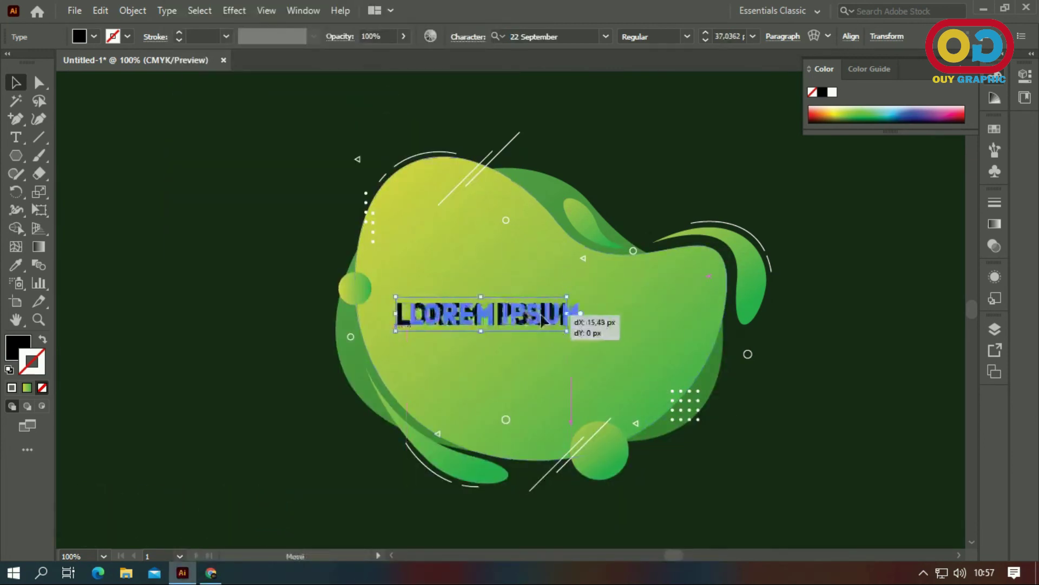
Step: Make the headline white with wider letter spacing and re-centre it in the blob
{"action": "double_click", "coordinate": [18, 347]}
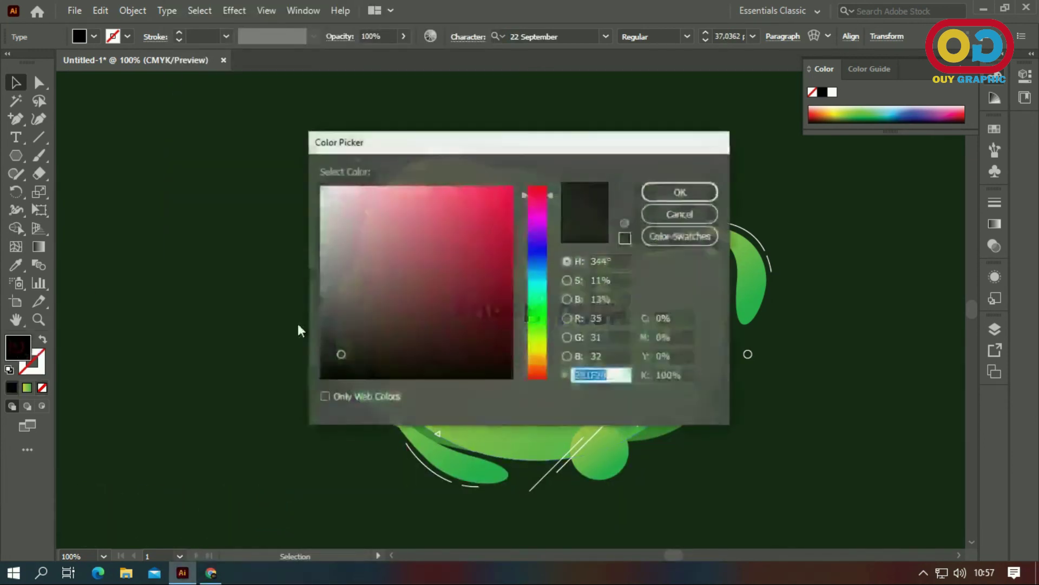
{"action": "left_click", "coordinate": [321, 186]}
{"action": "left_click", "coordinate": [679, 192]}
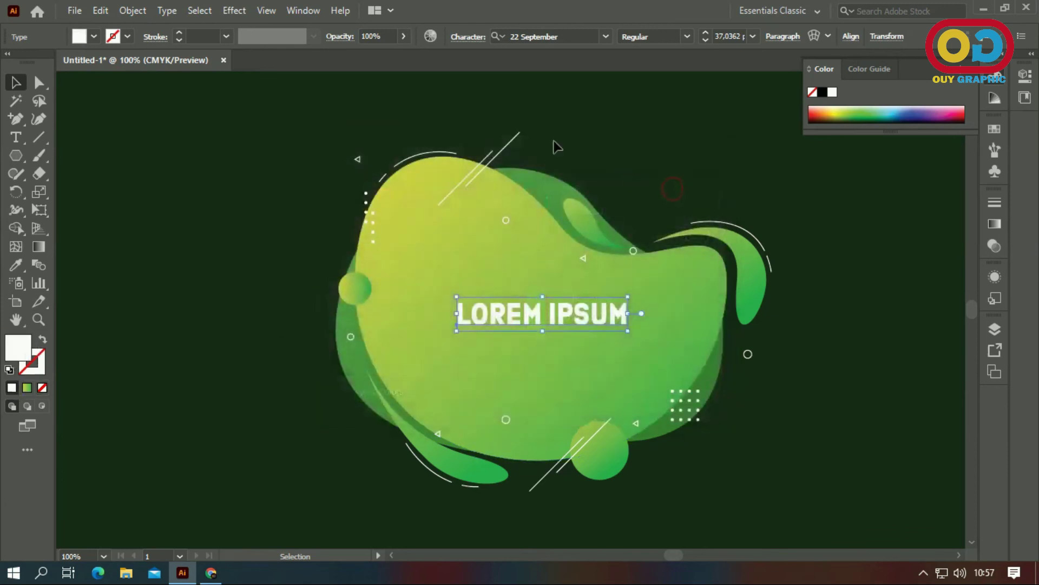
{"action": "left_click", "coordinate": [467, 38]}
{"action": "left_click", "coordinate": [474, 126]}
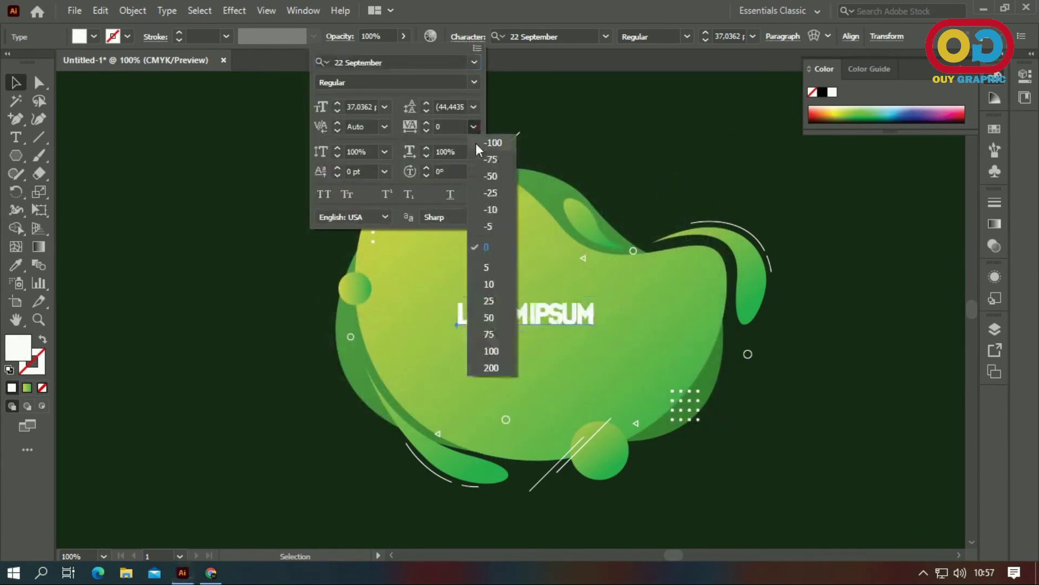
{"action": "left_click", "coordinate": [489, 345]}
{"action": "left_click_drag", "start_coordinate": [588, 311], "coordinate": [577, 310]}
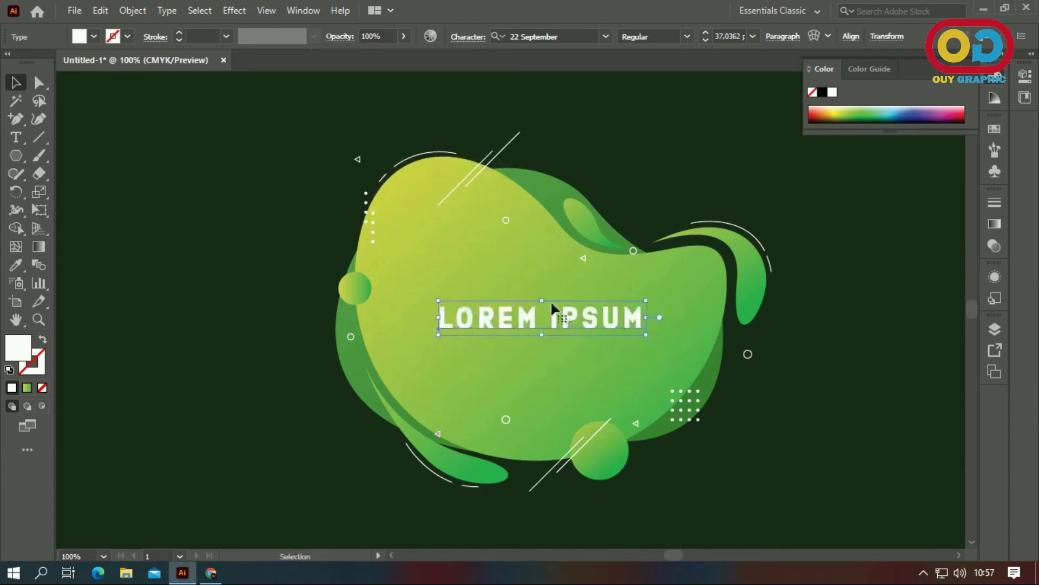
Step: Type LIQUID COLOR below the headline and set it to Arial Bold
{"action": "key", "text": "t"}
{"action": "left_click", "coordinate": [490, 369]}
{"action": "type", "text": "LIQUID COLO"}
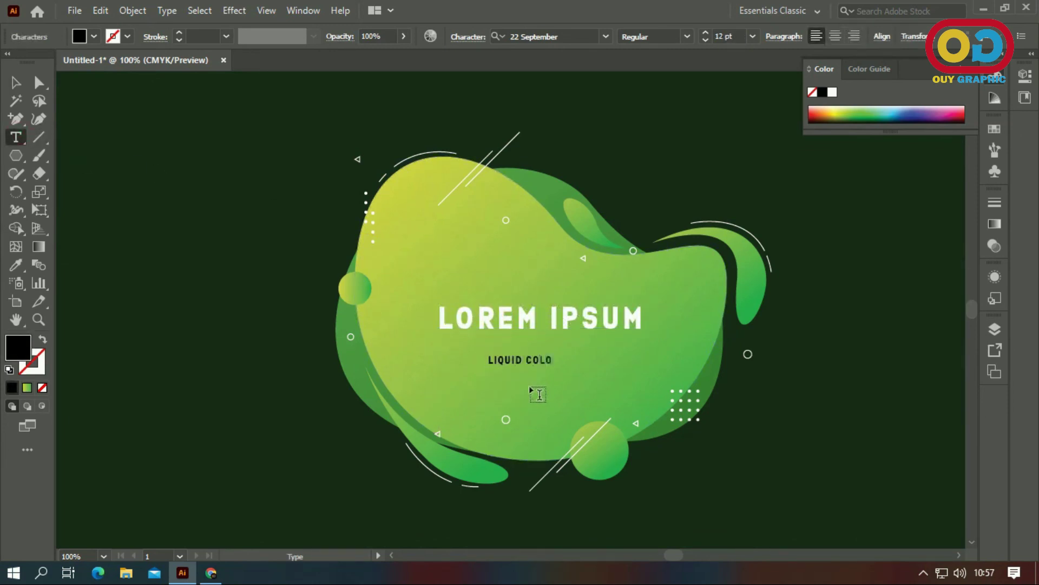
{"action": "key", "text": "Escape"}
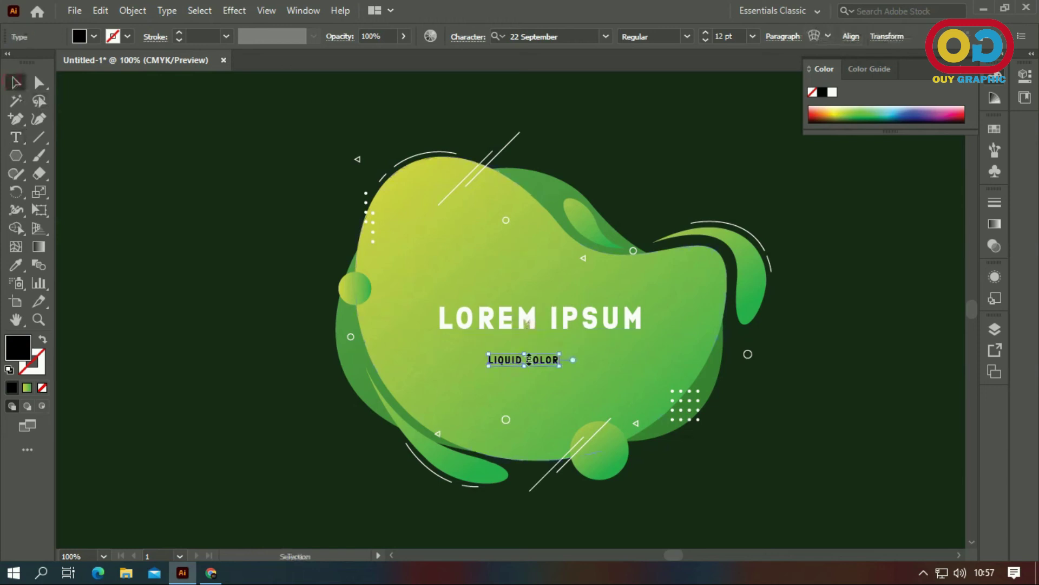
{"action": "right_click", "coordinate": [531, 362]}
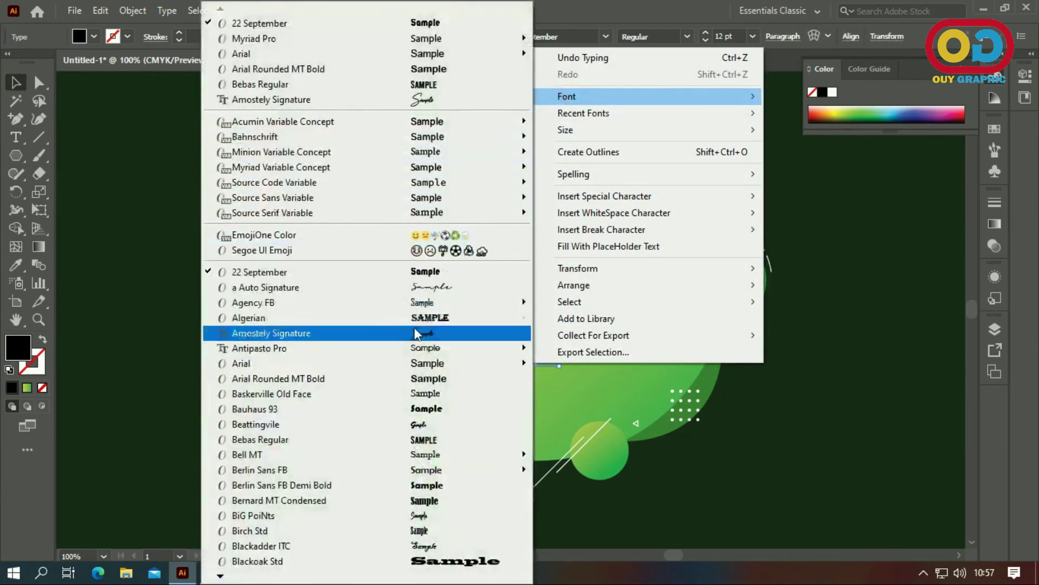
{"action": "mouse_move", "coordinate": [241, 363]}
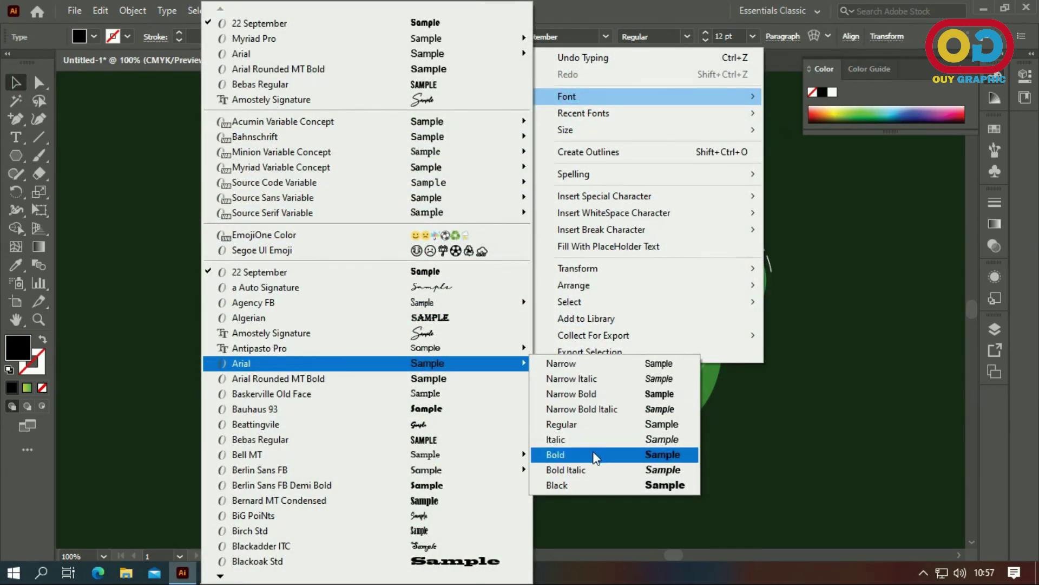
{"action": "left_click", "coordinate": [595, 457]}
Step: Give LIQUID COLOR 200 letter spacing and stretch it wider
{"action": "left_click", "coordinate": [468, 36]}
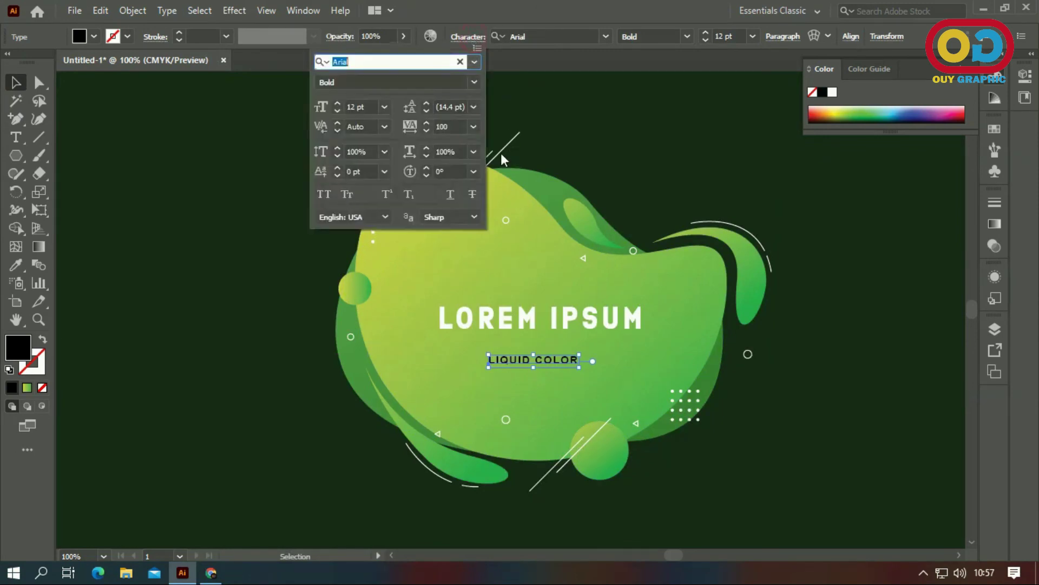
{"action": "left_click", "coordinate": [474, 126]}
{"action": "left_click", "coordinate": [491, 365]}
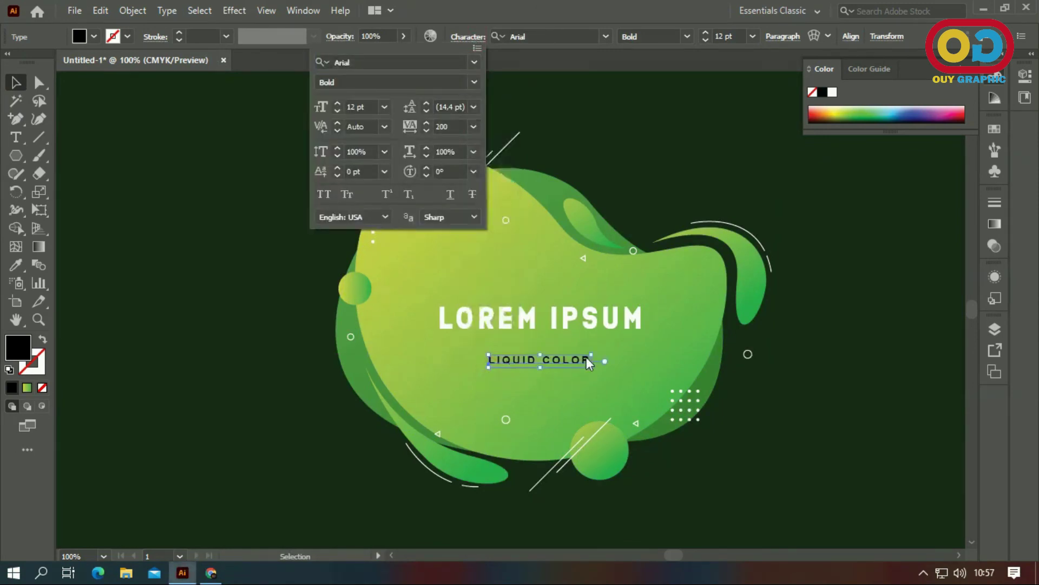
{"action": "mouse_move", "coordinate": [591, 360]}
{"action": "left_mouse_down"}
{"action": "mouse_move", "coordinate": [598, 345]}
{"action": "mouse_move", "coordinate": [618, 351]}
{"action": "left_mouse_up"}
Step: Fill the subtitle white (FFFFFF) and move it just beneath LOREM IPSUM
{"action": "double_click", "coordinate": [22, 356]}
{"action": "type", "text": "FFFFFF"}
{"action": "key", "text": "Return"}
{"action": "left_click", "coordinate": [823, 458]}
{"action": "left_click_drag", "start_coordinate": [594, 364], "coordinate": [596, 343]}
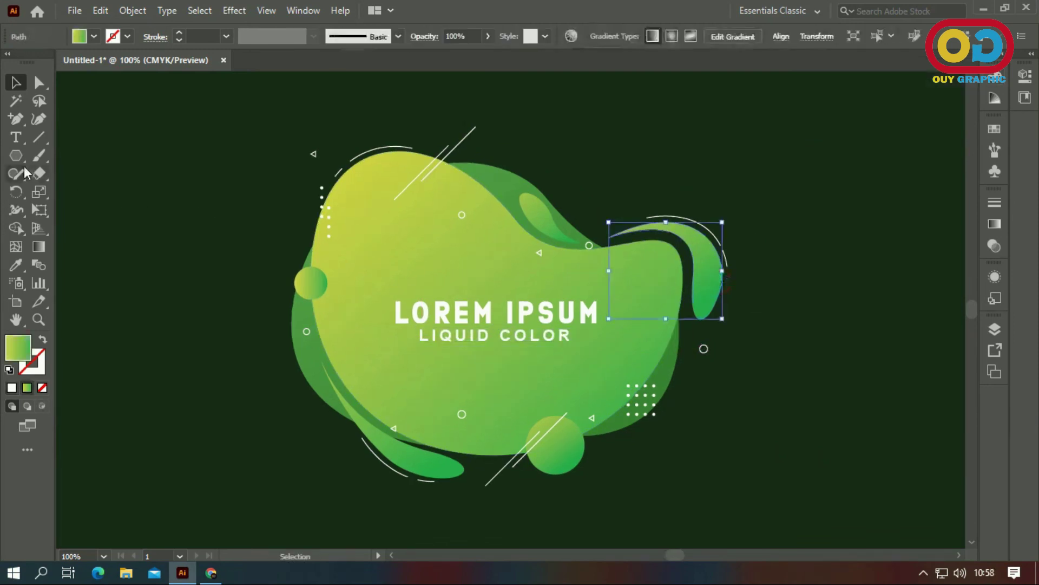
Step: Re-angle the gradients of the curling right leaf and the small inner leaf diagonally
{"action": "left_click", "coordinate": [39, 247]}
{"action": "left_click_drag", "start_coordinate": [650, 186], "coordinate": [704, 279]}
{"action": "left_click_drag", "start_coordinate": [649, 212], "coordinate": [703, 339]}
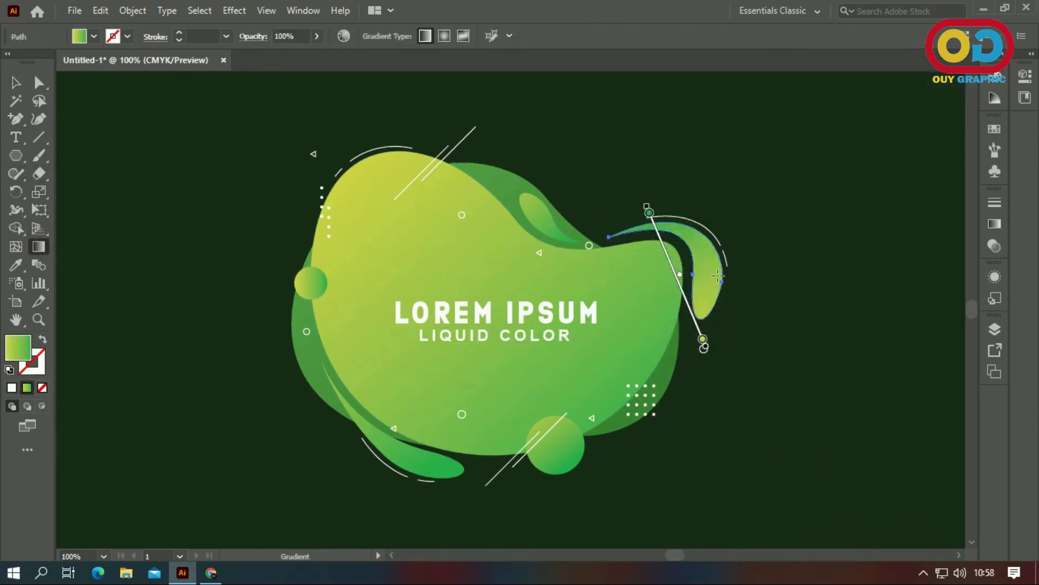
{"action": "key", "text": "v"}
{"action": "left_click", "coordinate": [537, 210]}
{"action": "key", "text": "g"}
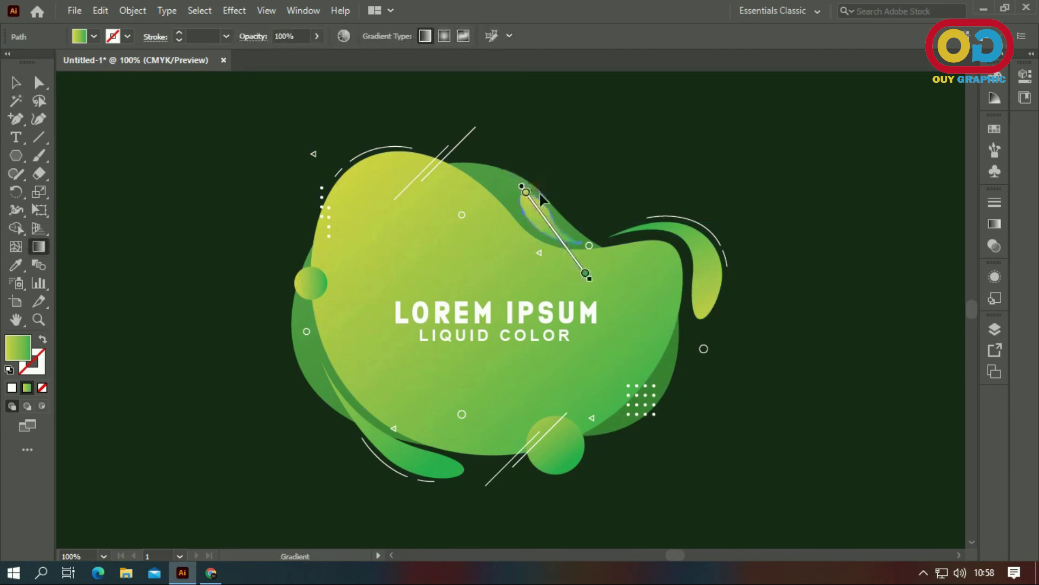
{"action": "left_click_drag", "start_coordinate": [525, 190], "coordinate": [564, 245]}
{"action": "left_click", "coordinate": [16, 83]}
Step: Redraw the bottom-left leaf's gradient to run along its length
{"action": "left_click", "coordinate": [87, 182]}
{"action": "left_click", "coordinate": [419, 462]}
{"action": "key", "text": "g"}
{"action": "left_click_drag", "start_coordinate": [339, 400], "coordinate": [470, 480]}
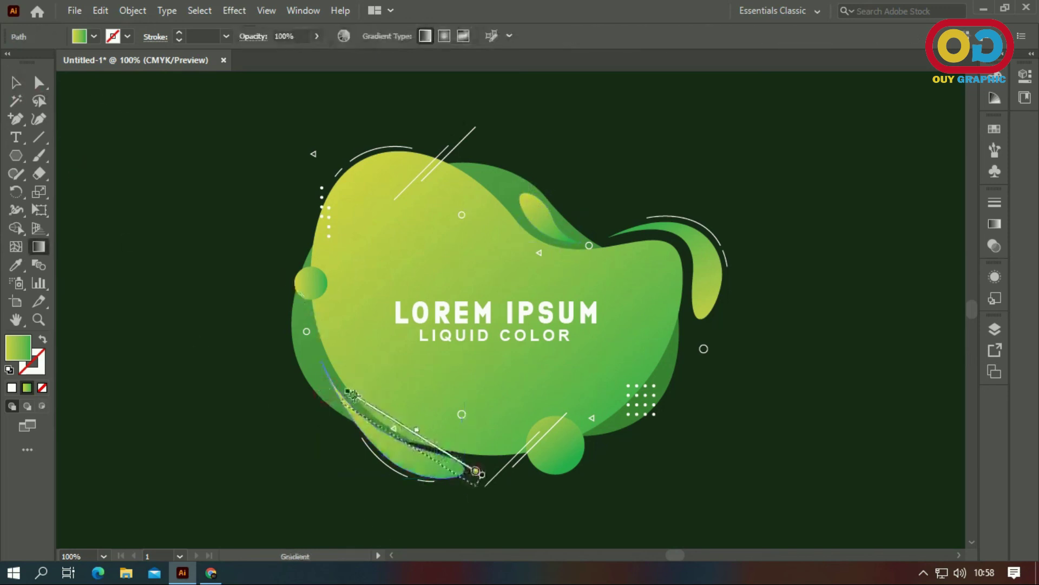
{"action": "left_click", "coordinate": [16, 83]}
{"action": "left_click", "coordinate": [81, 151]}
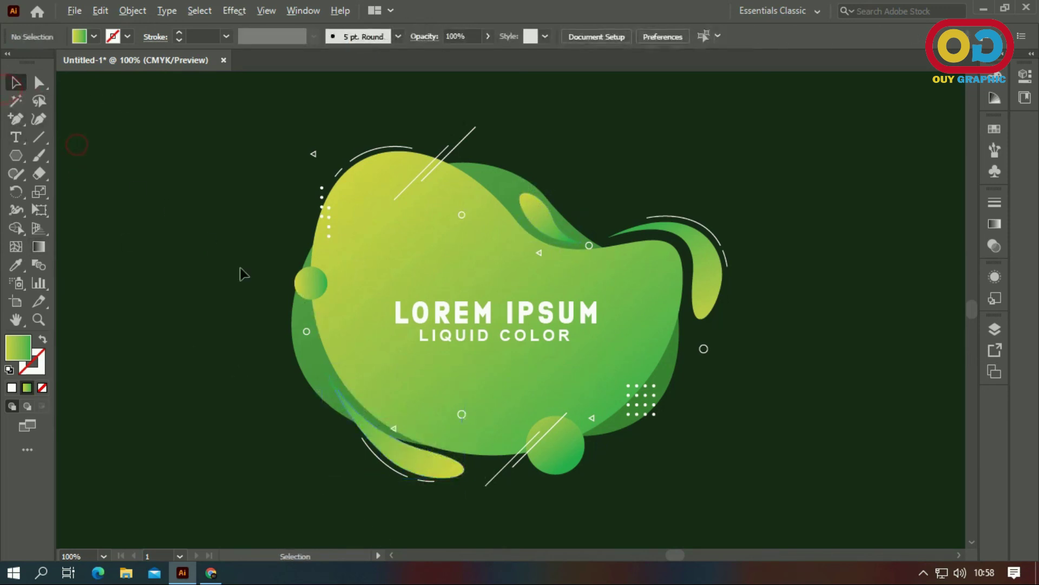
{"action": "scroll", "coordinate": [239, 272], "scroll_direction": "down", "scroll_amount": 1}
{"action": "scroll", "coordinate": [361, 422], "scroll_direction": "up", "scroll_amount": 1}
{"action": "left_click", "coordinate": [385, 397]}
{"action": "key", "text": "g"}
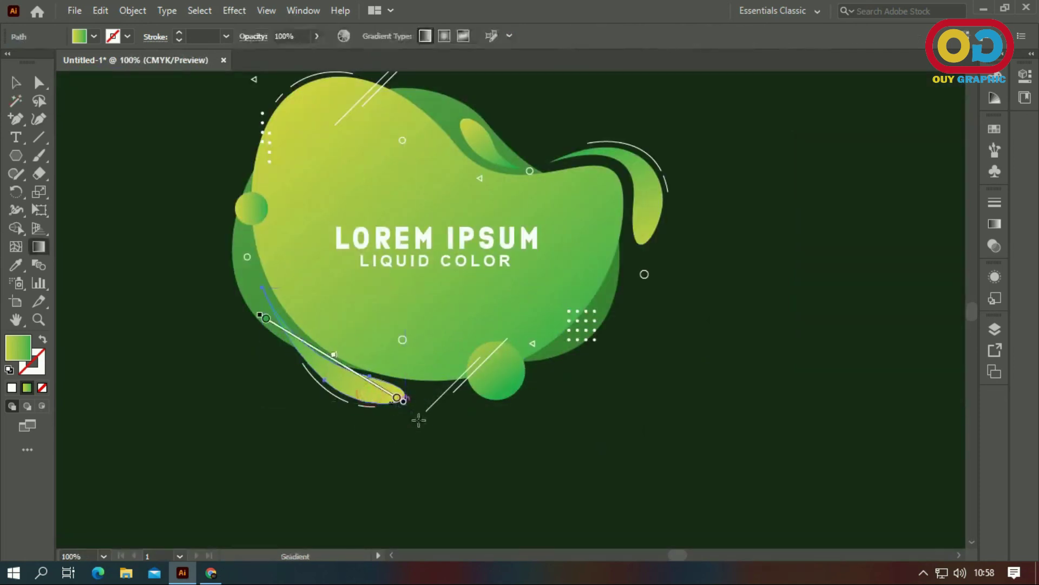
{"action": "key", "text": "v"}
Step: Check the gradient on the small circle at the blob's left, then zoom out to the whole artboard
{"action": "left_click", "coordinate": [99, 186]}
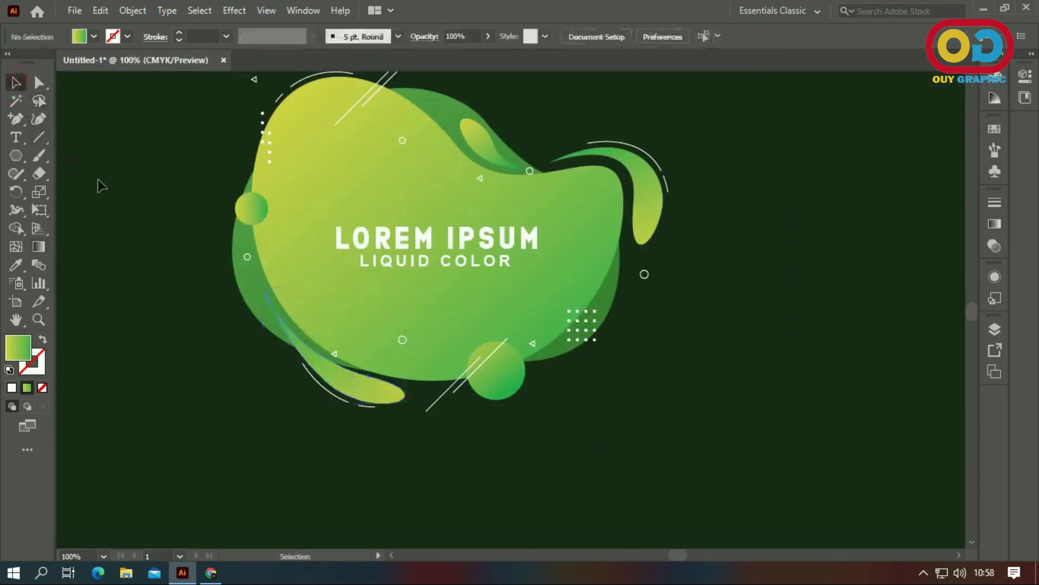
{"action": "left_click_drag", "start_coordinate": [99, 186], "coordinate": [161, 218]}
{"action": "left_click", "coordinate": [306, 238]}
{"action": "key", "text": "g"}
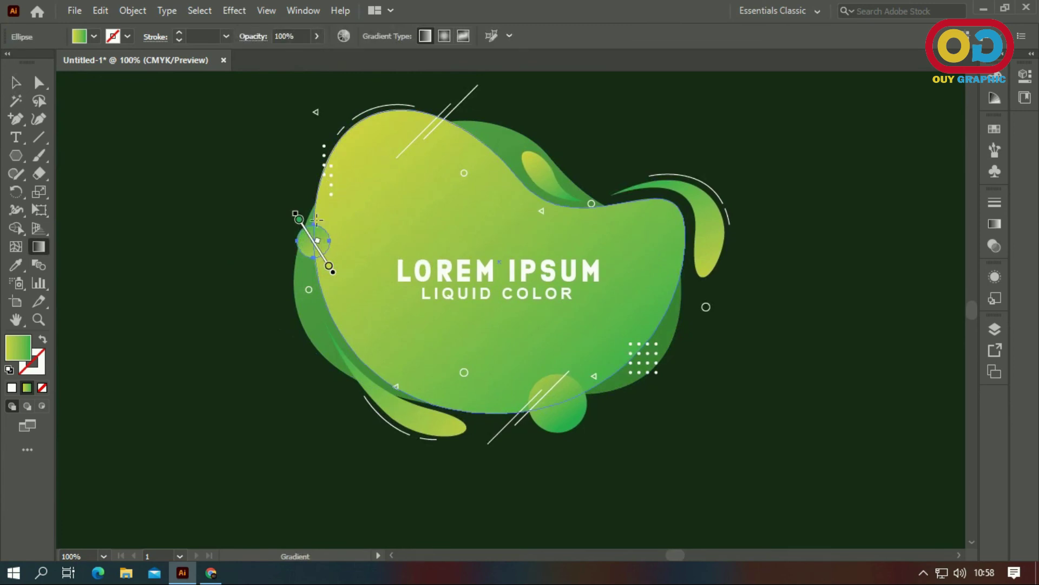
{"action": "key", "text": "v"}
{"action": "left_click", "coordinate": [134, 128]}
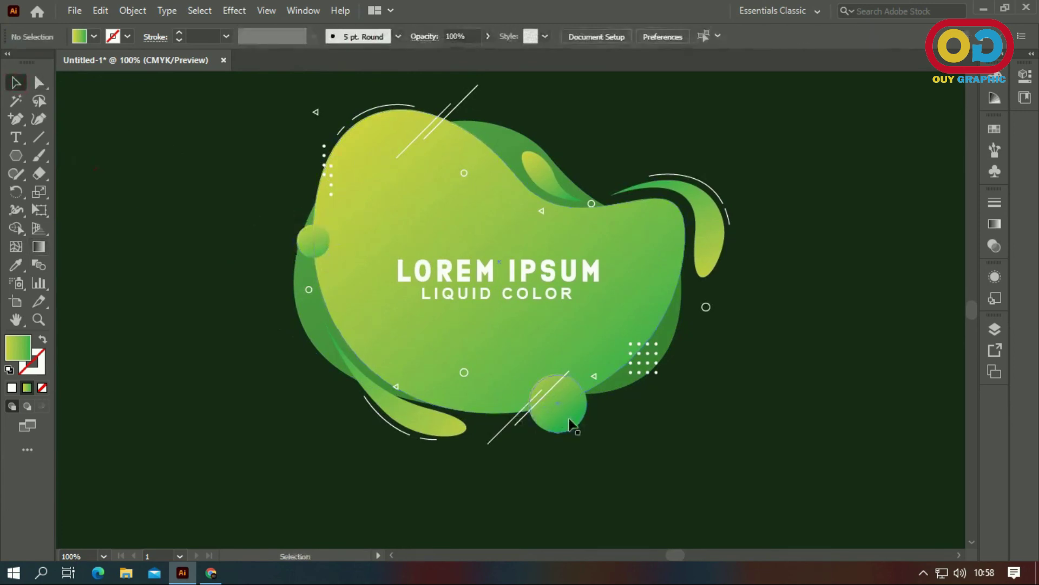
{"action": "key", "text": "ctrl+minus"}
Step: Tweak a Bezier handle on the curling right leaf's path with Direct Selection
{"action": "left_click_drag", "start_coordinate": [619, 464], "coordinate": [598, 436]}
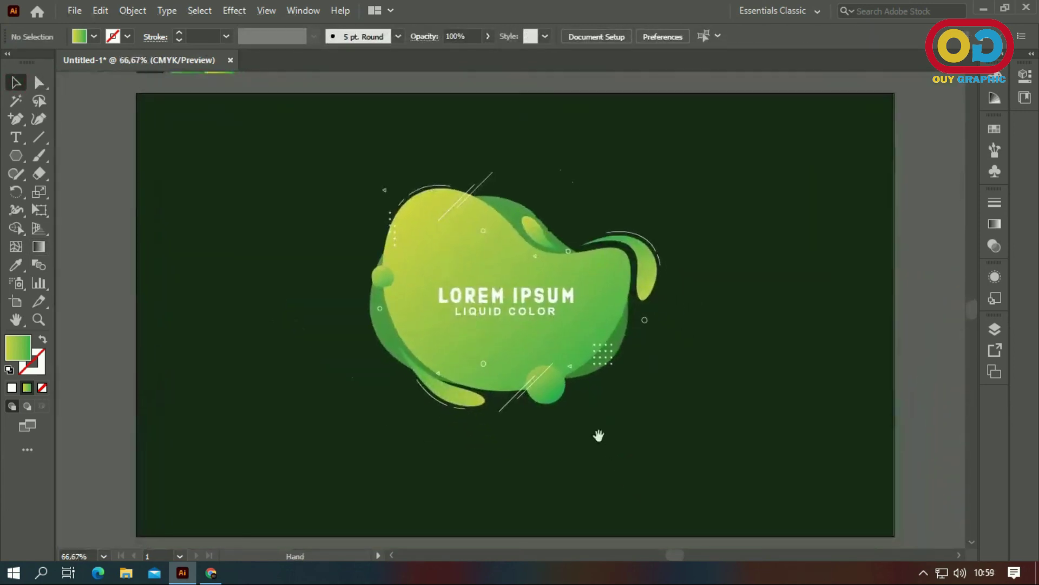
{"action": "key", "text": "a"}
{"action": "scroll", "coordinate": [658, 279], "scroll_direction": "up", "scroll_amount": 1}
{"action": "scroll", "coordinate": [660, 273], "scroll_direction": "up", "scroll_amount": 2}
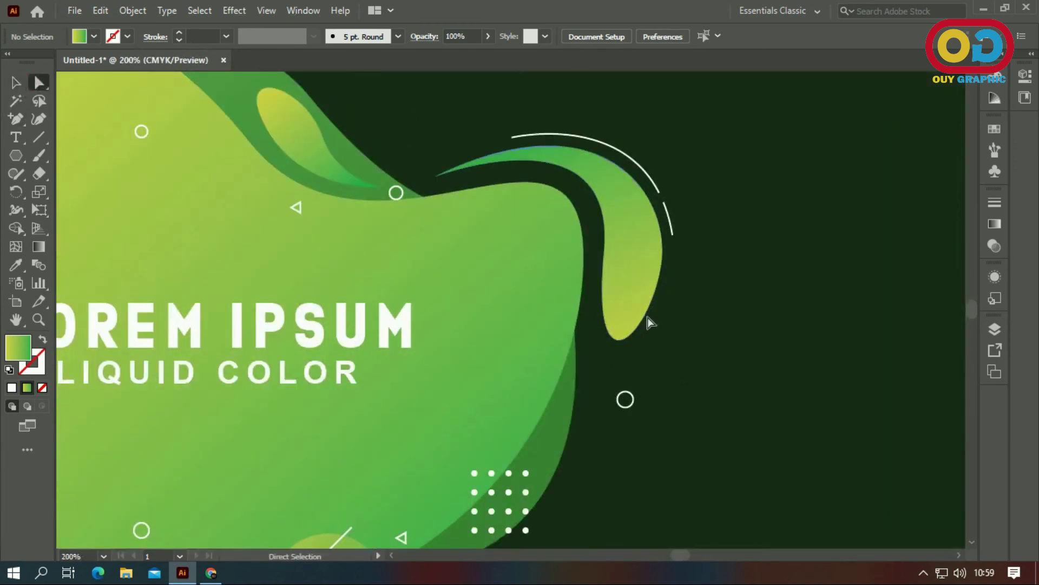
{"action": "left_click", "coordinate": [663, 267]}
{"action": "left_click_drag", "start_coordinate": [650, 336], "coordinate": [657, 332]}
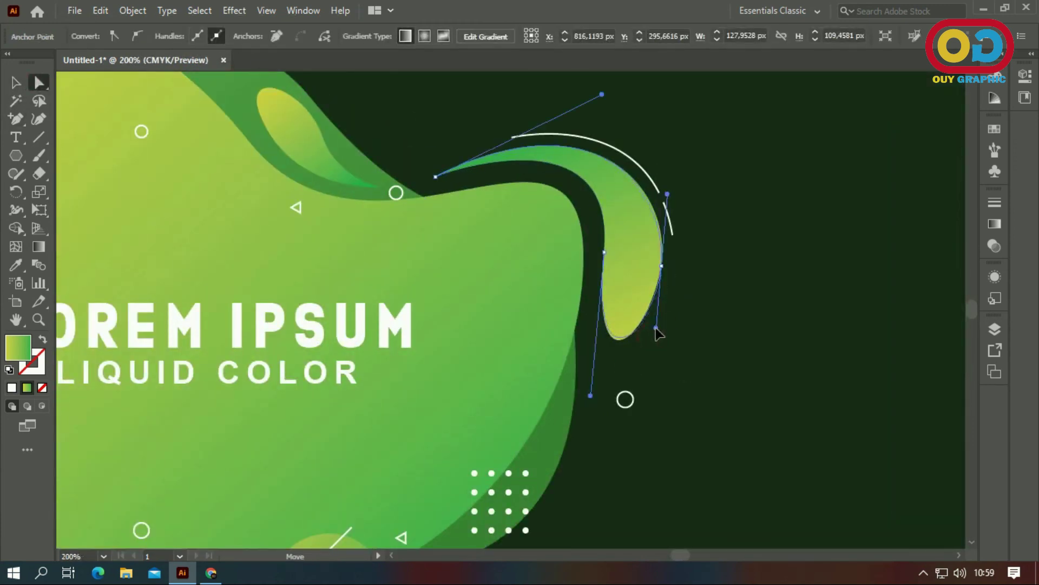
{"action": "left_click", "coordinate": [679, 345]}
Step: Pull the right leaf's bottom anchor handles up to slim and round its tip
{"action": "left_click", "coordinate": [629, 336]}
{"action": "mouse_move", "coordinate": [591, 395]}
{"action": "left_mouse_down"}
{"action": "mouse_move", "coordinate": [593, 375]}
{"action": "mouse_move", "coordinate": [600, 382]}
{"action": "left_mouse_up"}
{"action": "left_click_drag", "start_coordinate": [656, 330], "coordinate": [666, 332]}
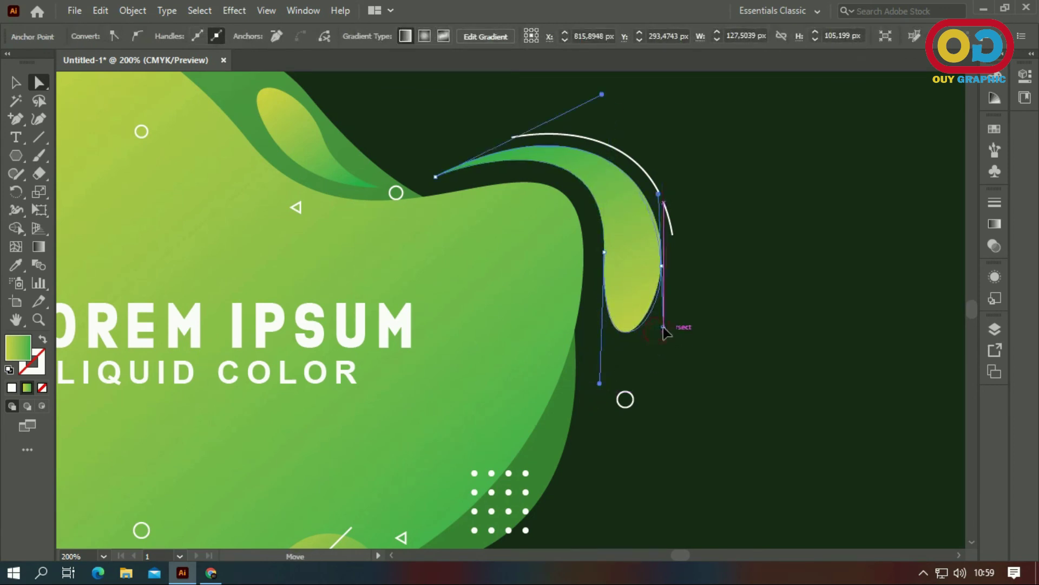
{"action": "left_click", "coordinate": [685, 362]}
{"action": "key", "text": "ctrl+1"}
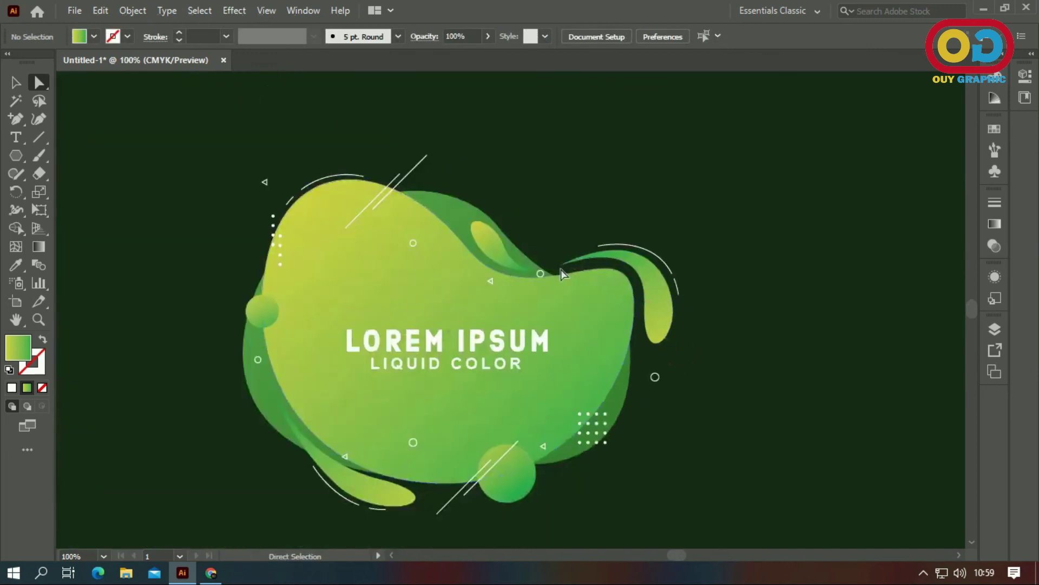
Step: Adjust the right leaf's top handle and nudge its left anchor slightly down
{"action": "left_click", "coordinate": [563, 275]}
{"action": "scroll", "coordinate": [563, 275], "scroll_direction": "up", "scroll_amount": 1}
{"action": "left_click_drag", "start_coordinate": [722, 188], "coordinate": [725, 193]}
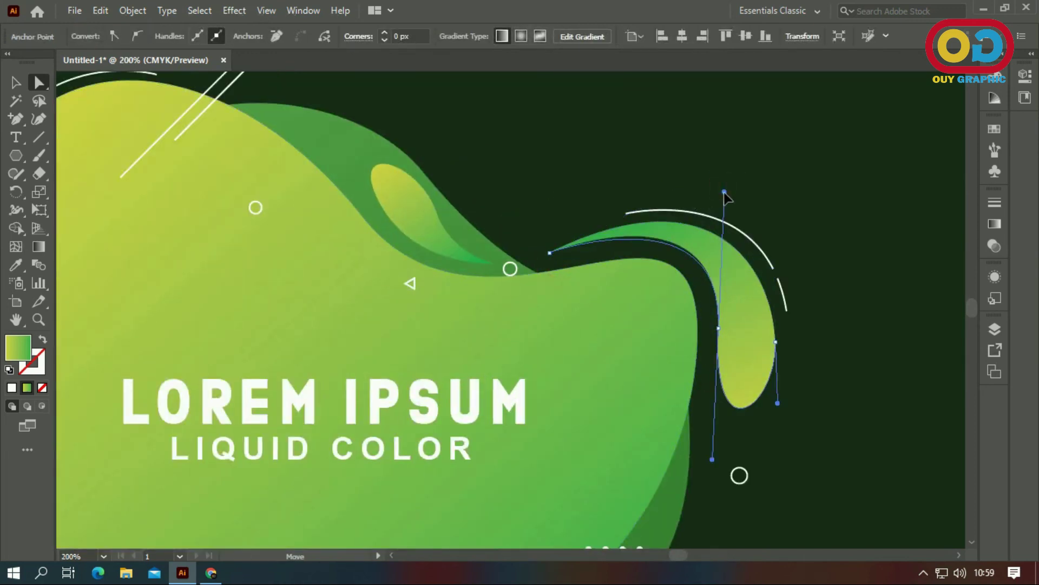
{"action": "left_click_drag", "start_coordinate": [550, 252], "coordinate": [550, 255]}
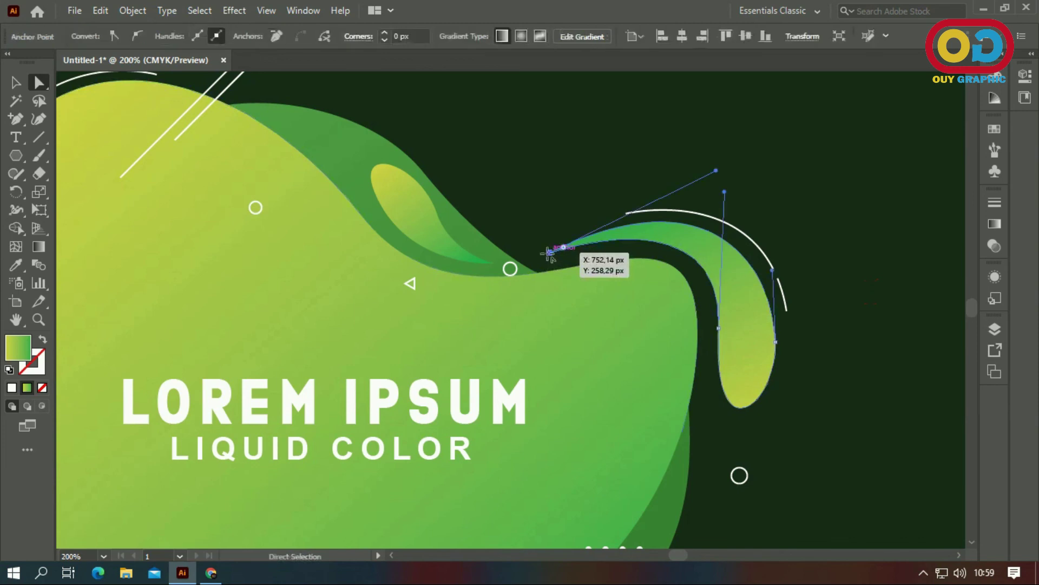